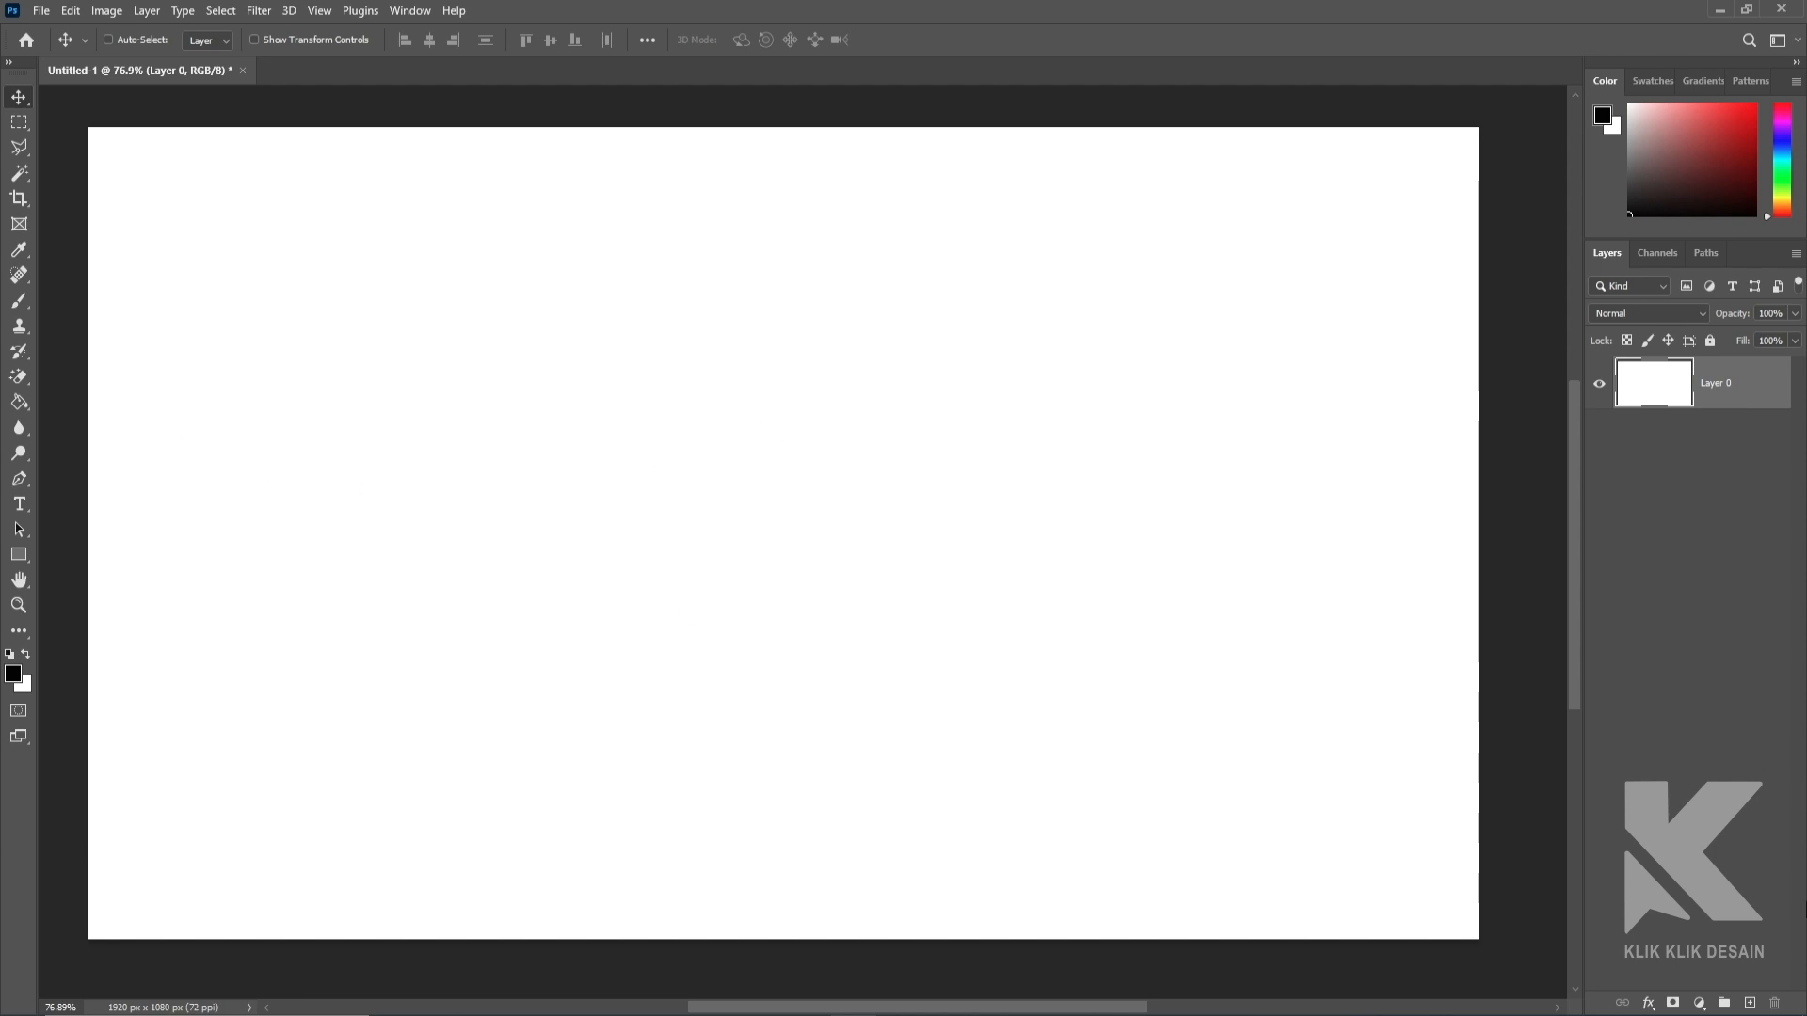
Step: Add a new layer and paint a wavy black brush stroke across the middle of the canvas
left_click(1743, 1004)
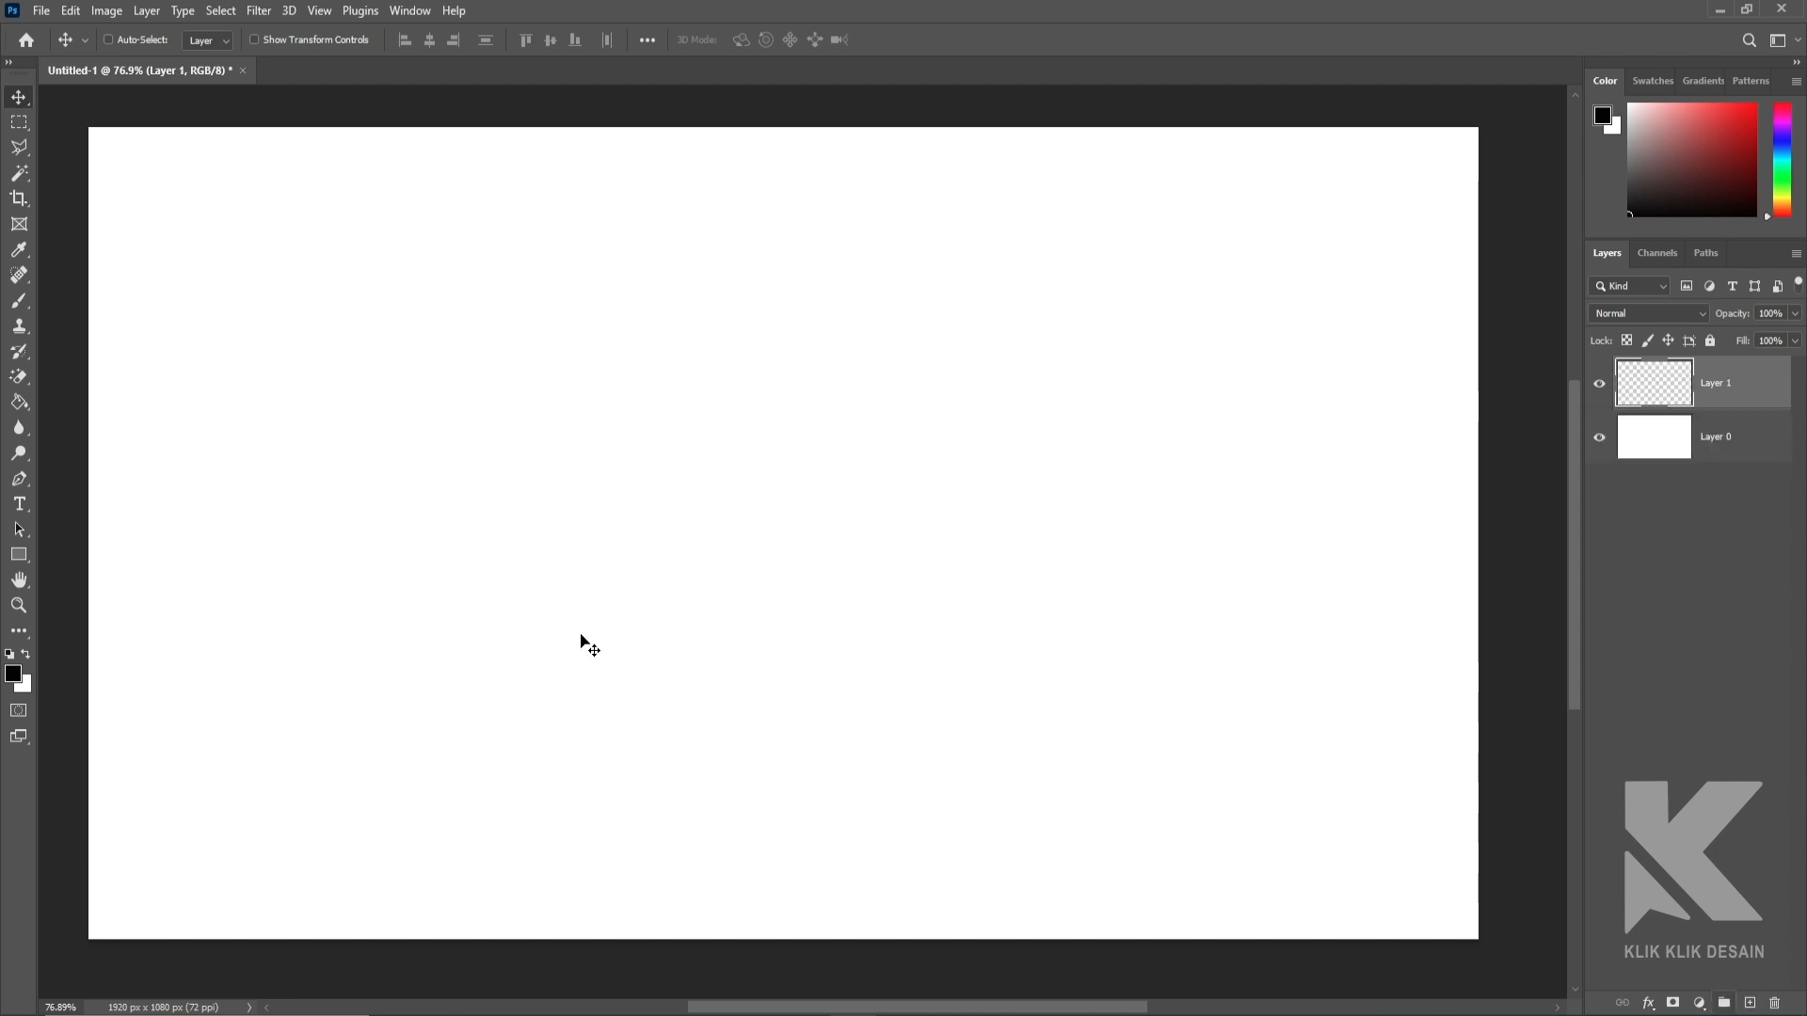
left_click(23, 306)
right_click(24, 311)
left_click(57, 309)
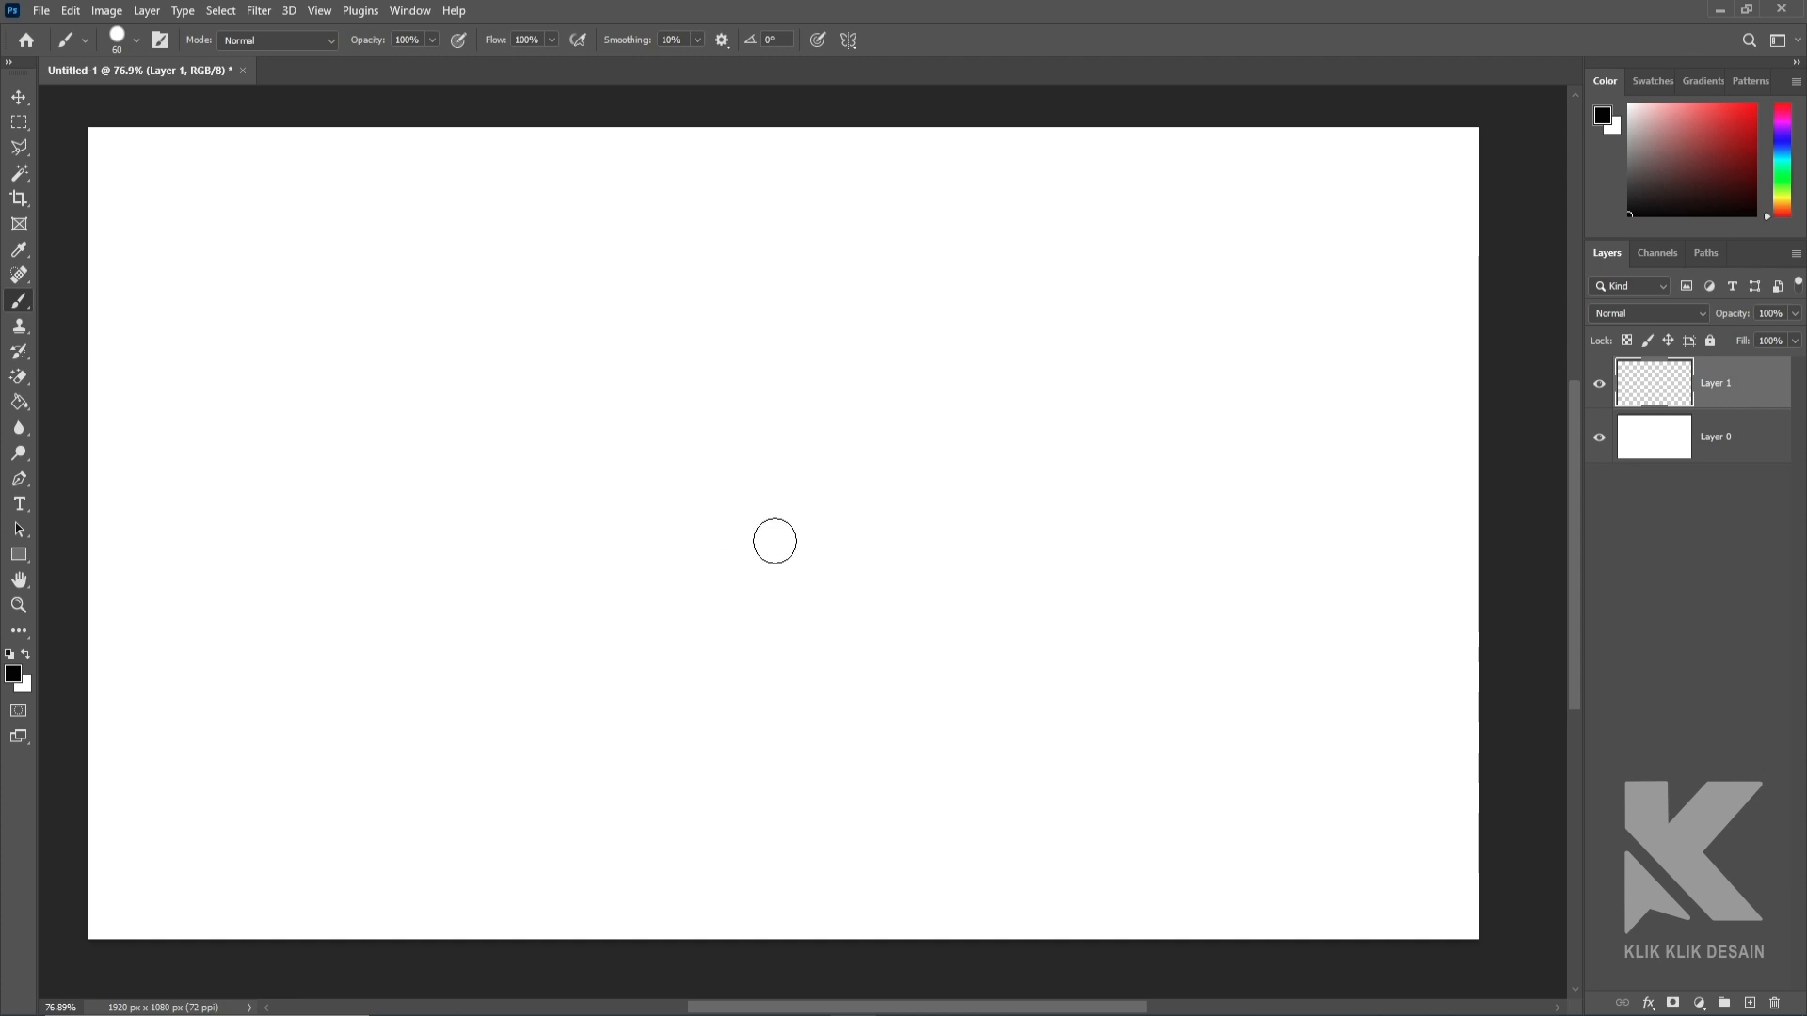
mouse_move(529, 461)
left_mouse_down()
mouse_move(555, 443)
mouse_move(974, 491)
left_mouse_up()
left_click_drag(1088, 437, 1089, 436)
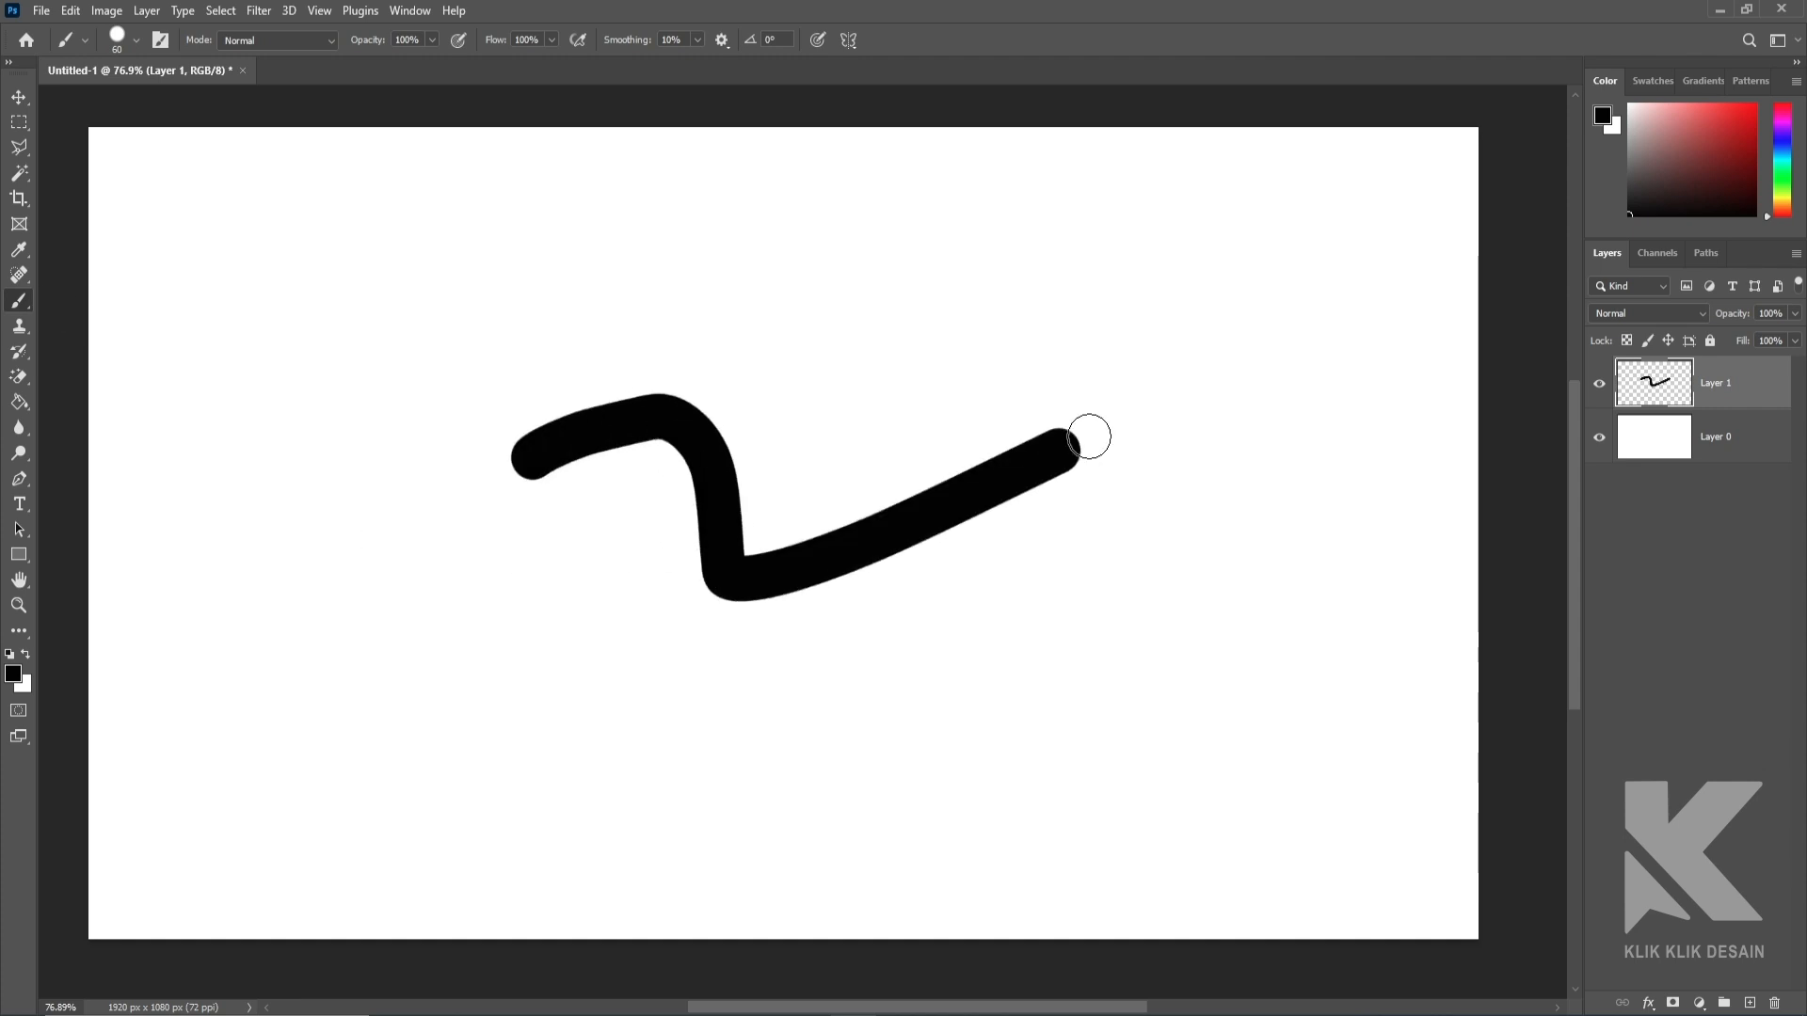
Step: Move the stroke off-centre, align it to the horizontal and vertical centres of a full-canvas selection, and deselect
left_click(19, 97)
mouse_move(753, 443)
left_mouse_down()
mouse_move(488, 538)
mouse_move(598, 417)
mouse_move(989, 409)
mouse_move(773, 612)
mouse_move(888, 658)
mouse_move(781, 622)
mouse_move(920, 573)
mouse_move(931, 633)
left_mouse_up()
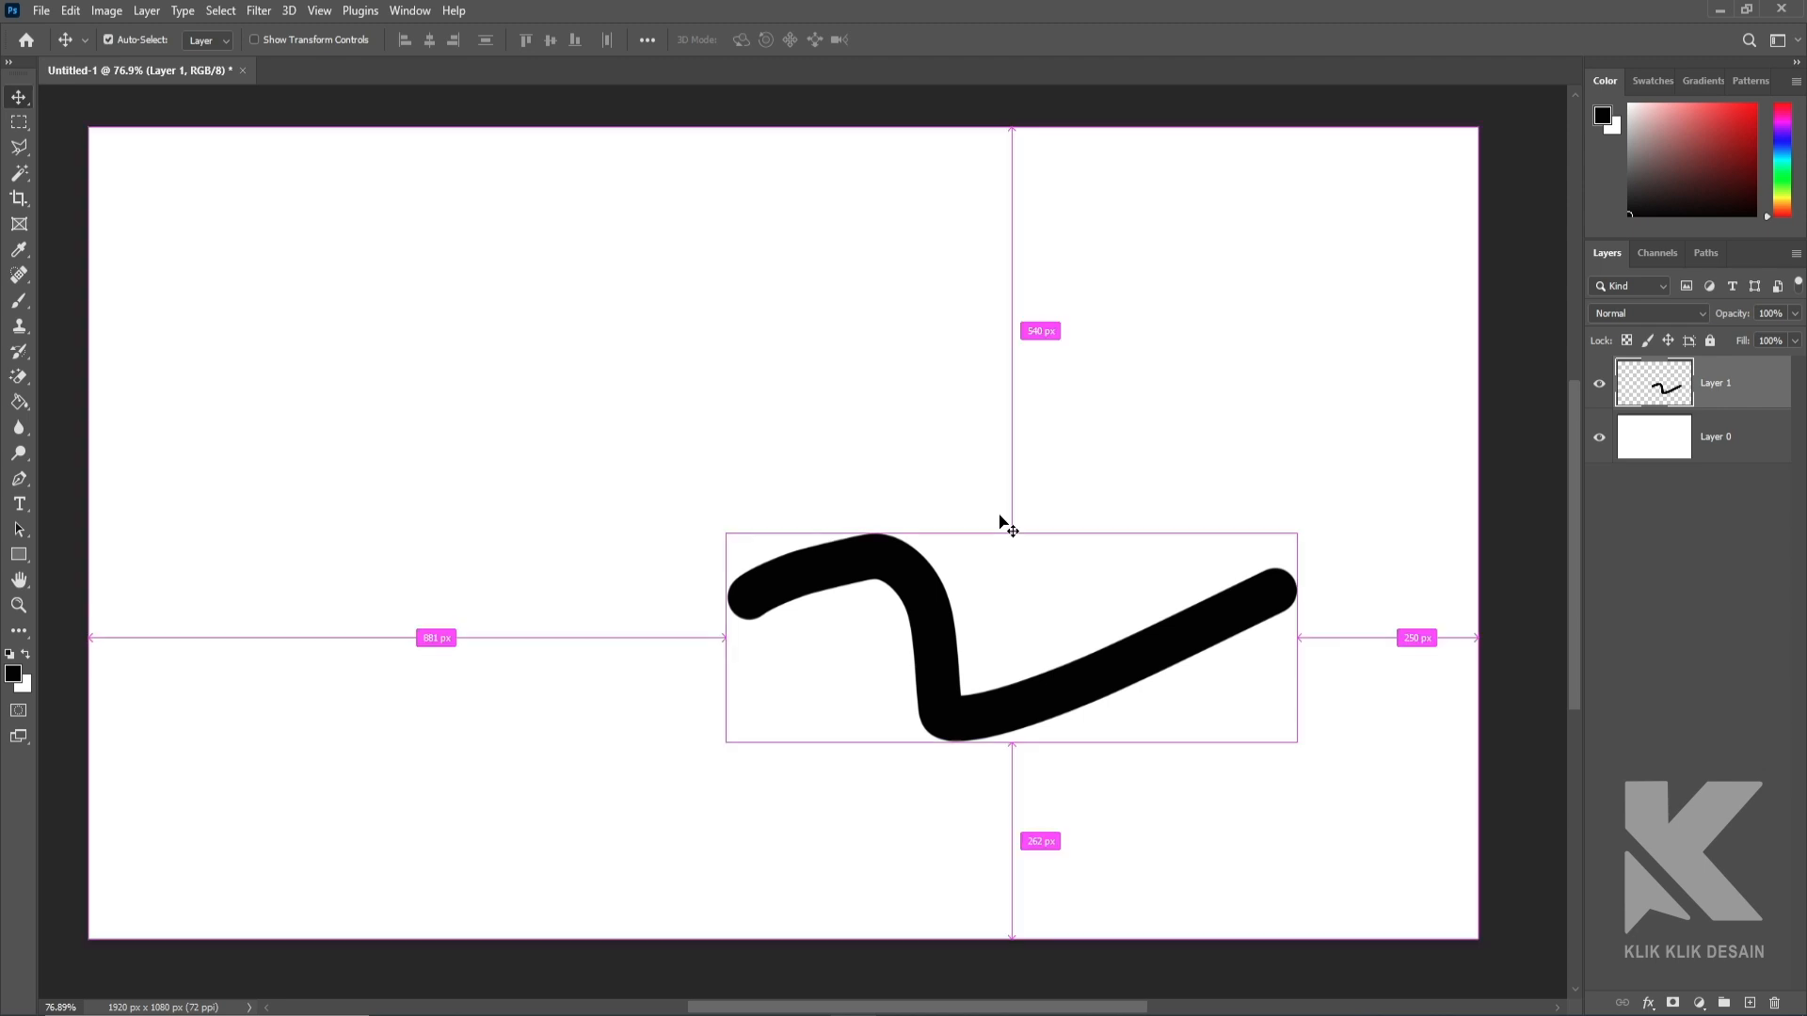
key("ctrl+a")
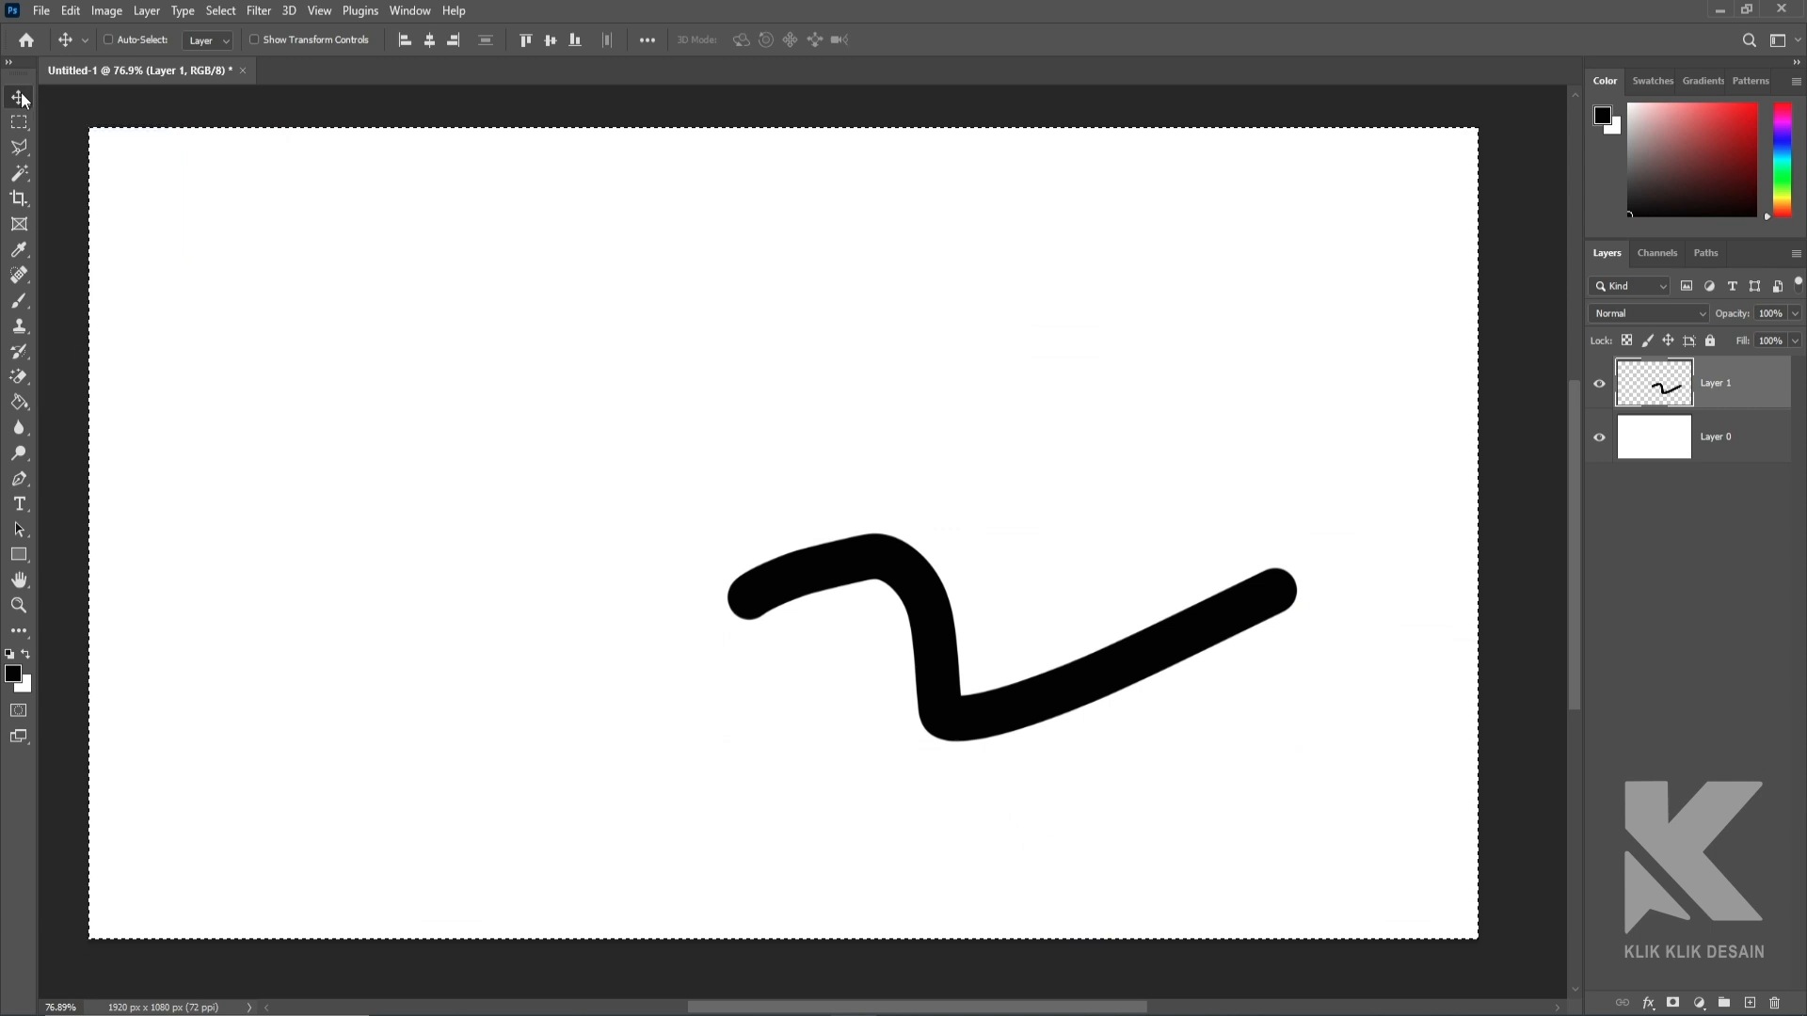
left_click(431, 43)
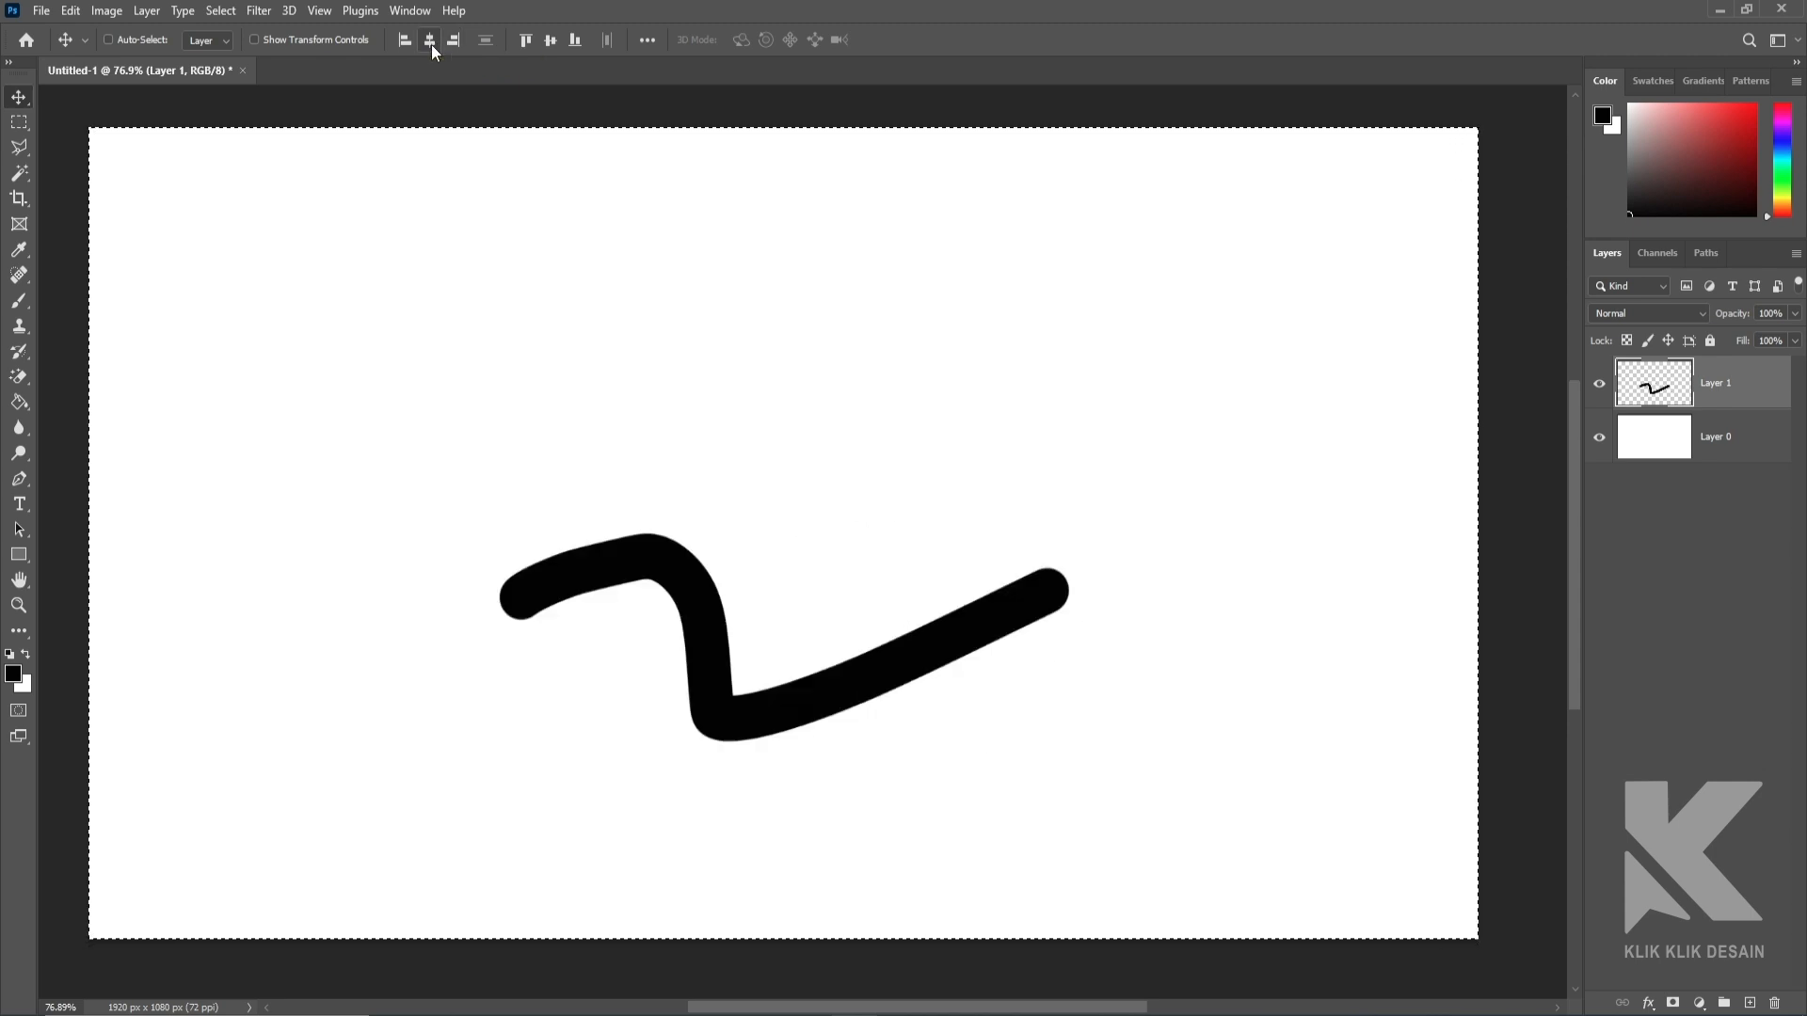
left_click(549, 42)
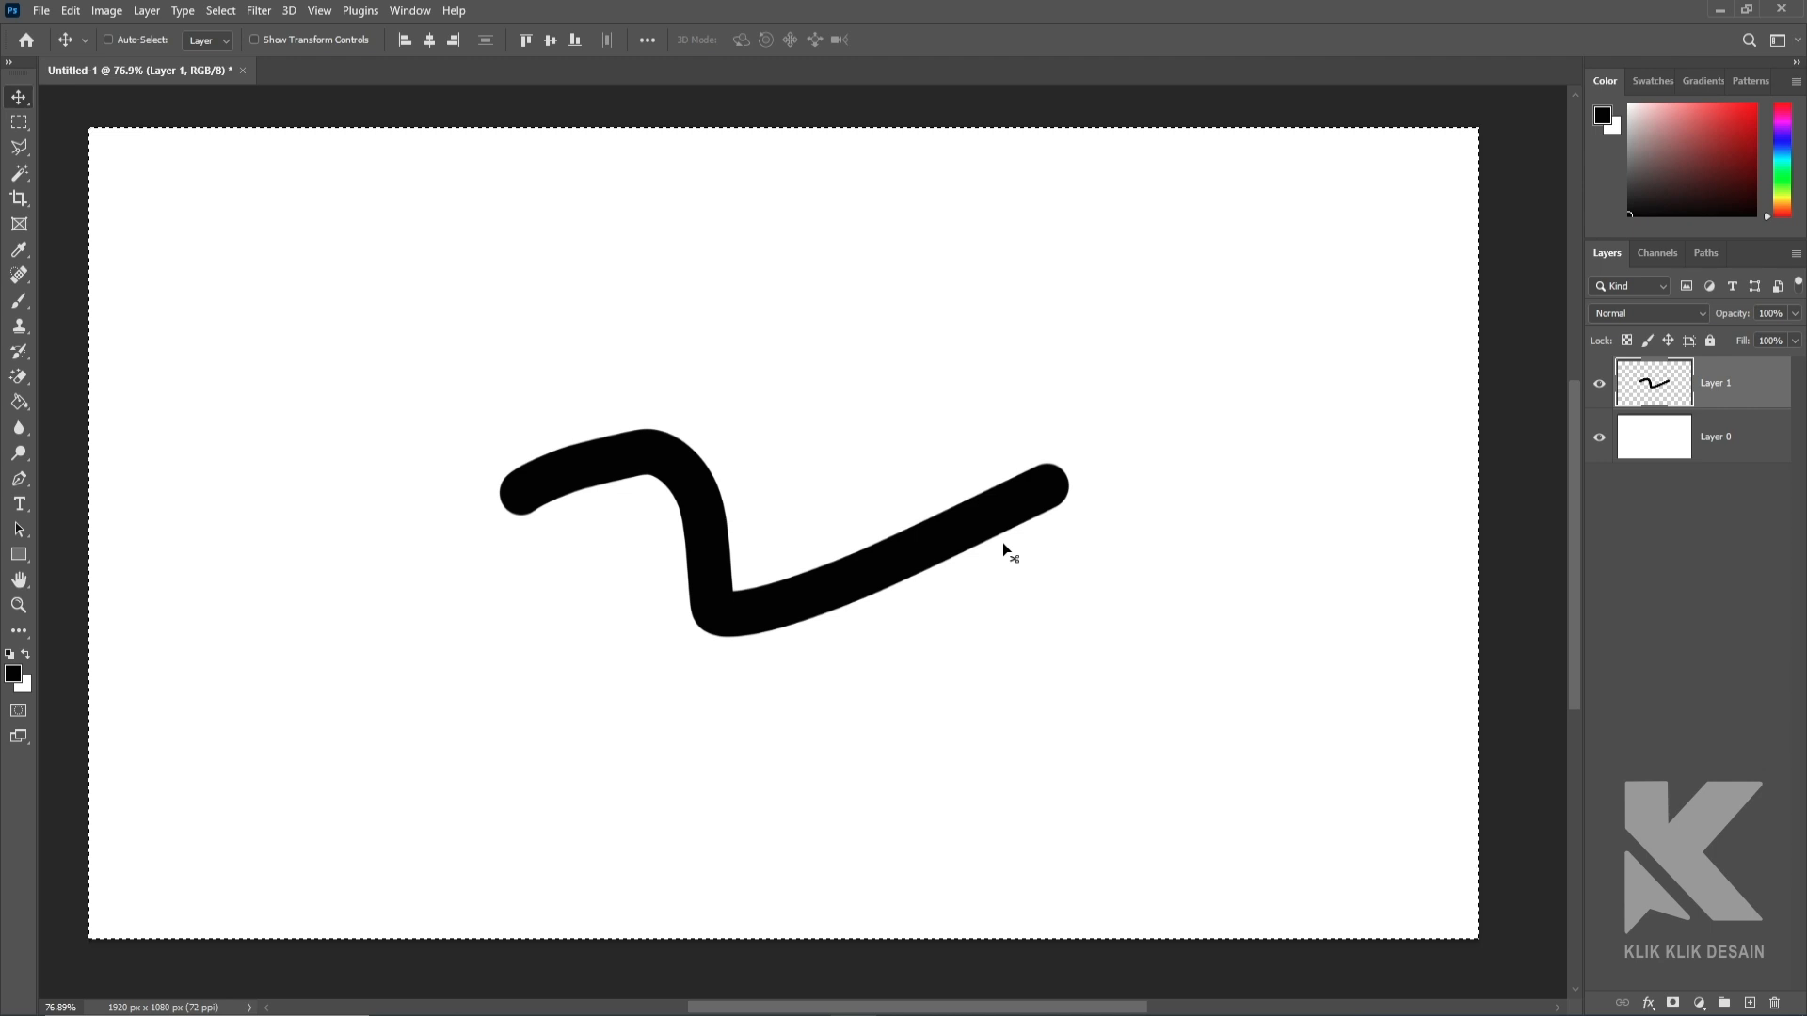
key("ctrl")
key("ctrl+d")
Step: Move the stroke to the canvas's lower left, select Layer 0 and Layer 1 together, and align their horizontal and vertical centres
left_click_drag(787, 584, 438, 822)
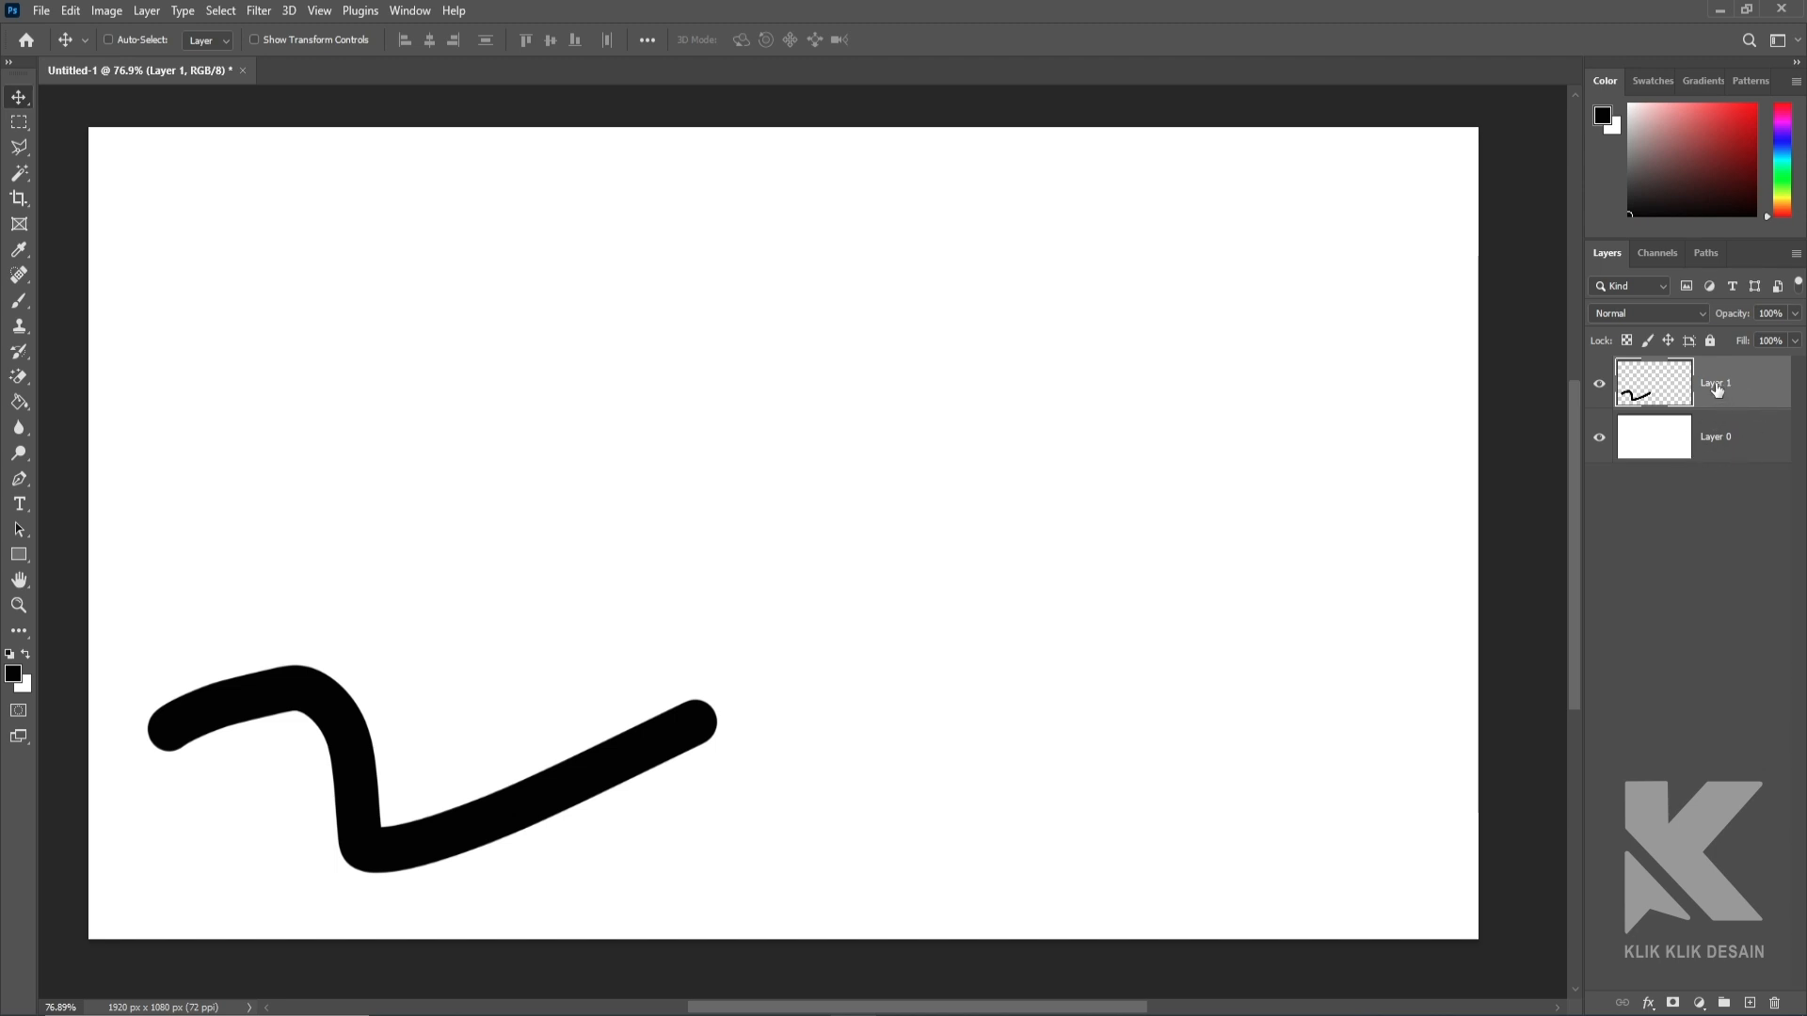
left_click(1684, 446)
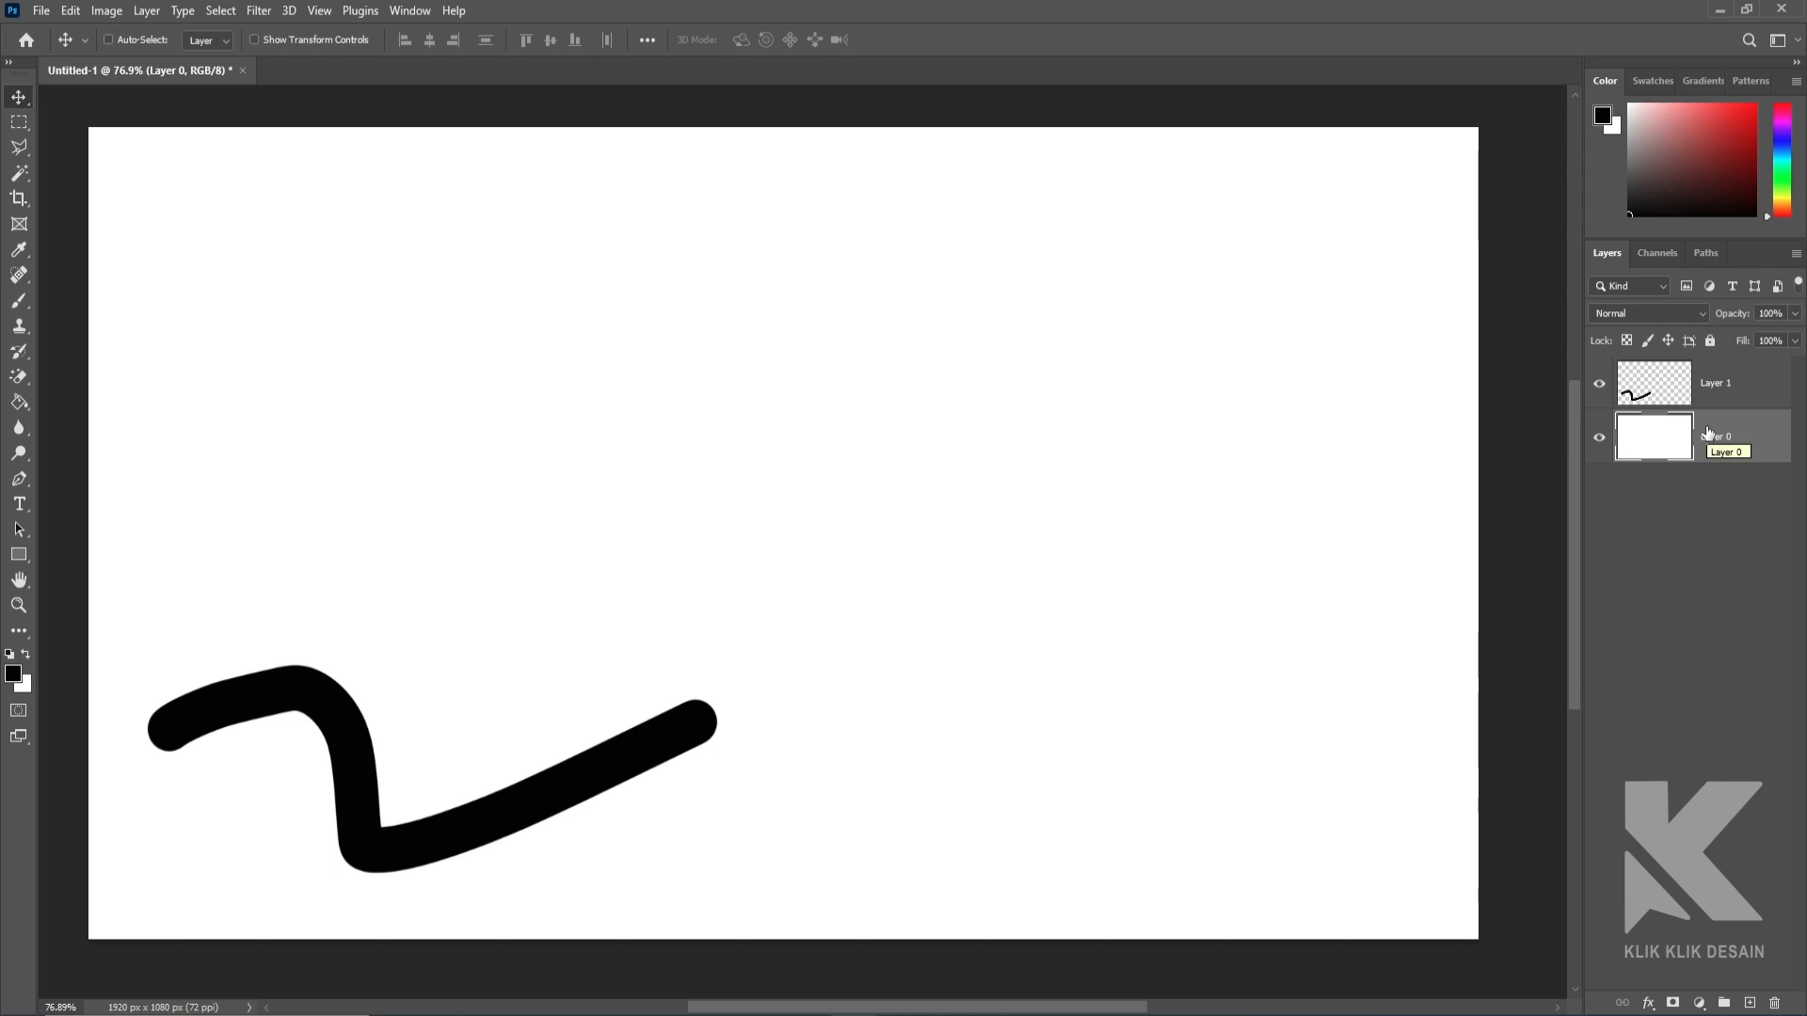
key("ctrl")
left_click(1728, 396, "ctrl")
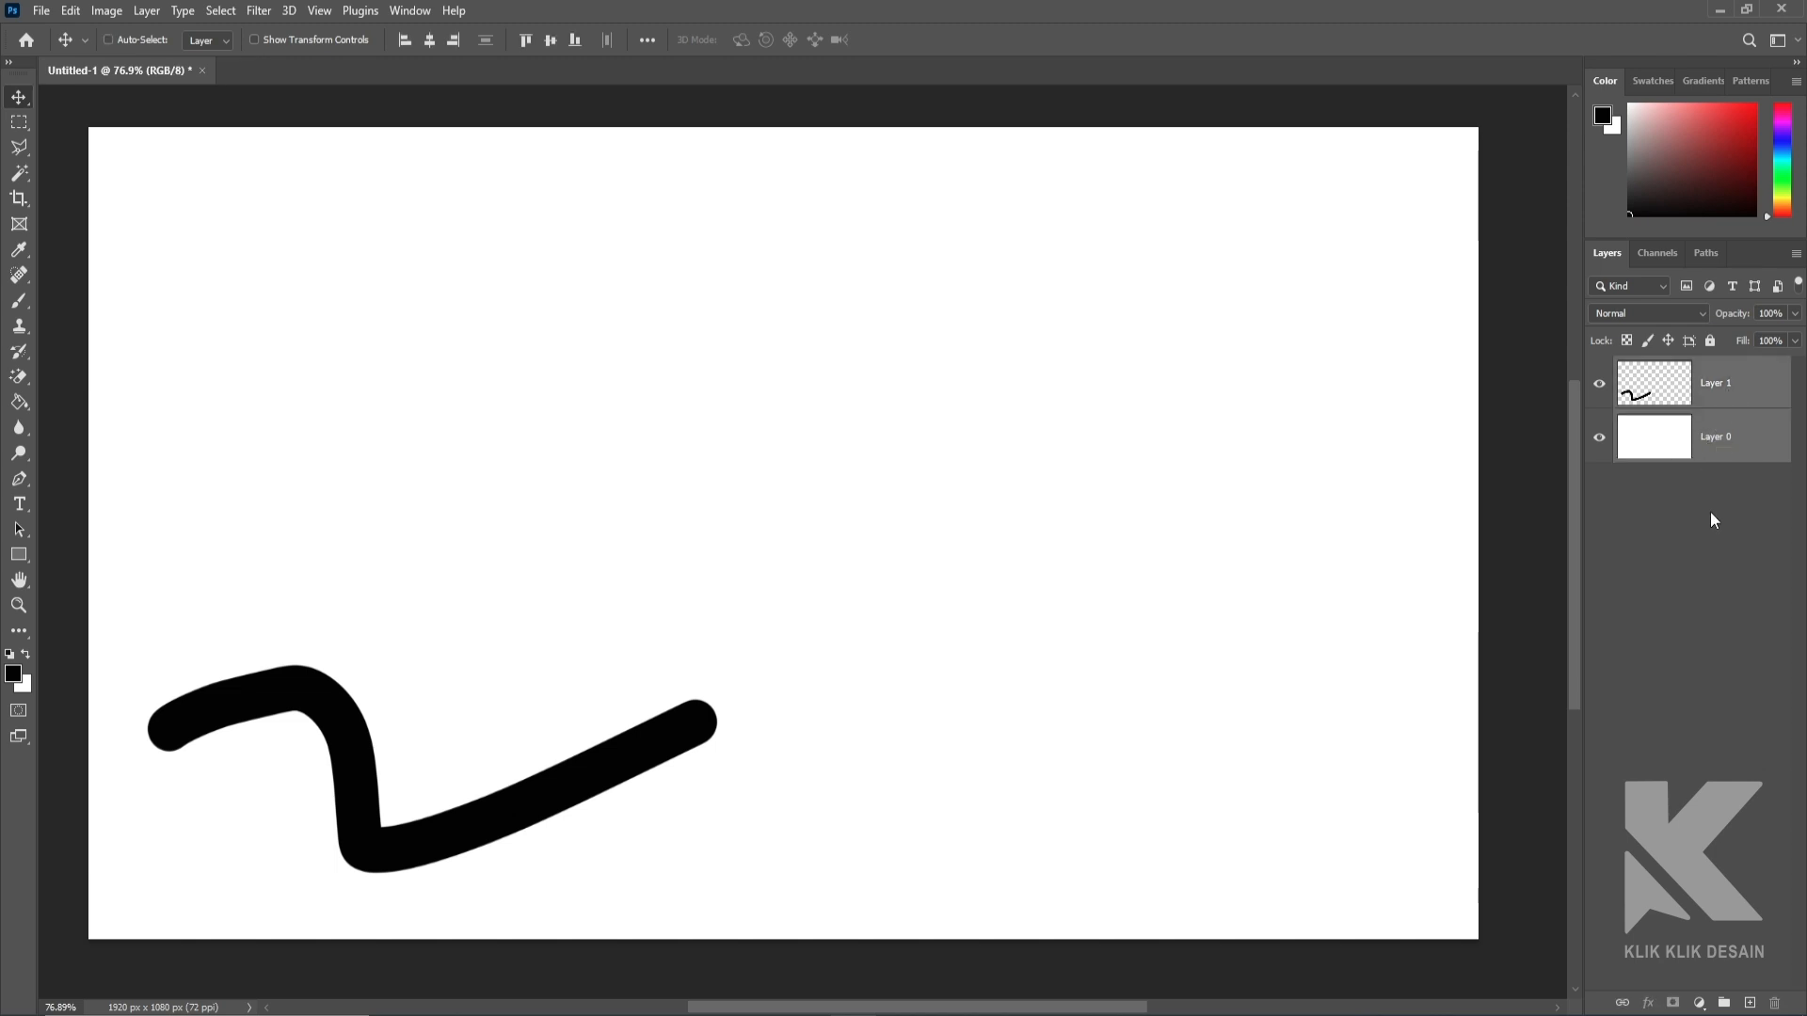
left_click(431, 41)
left_click(551, 41)
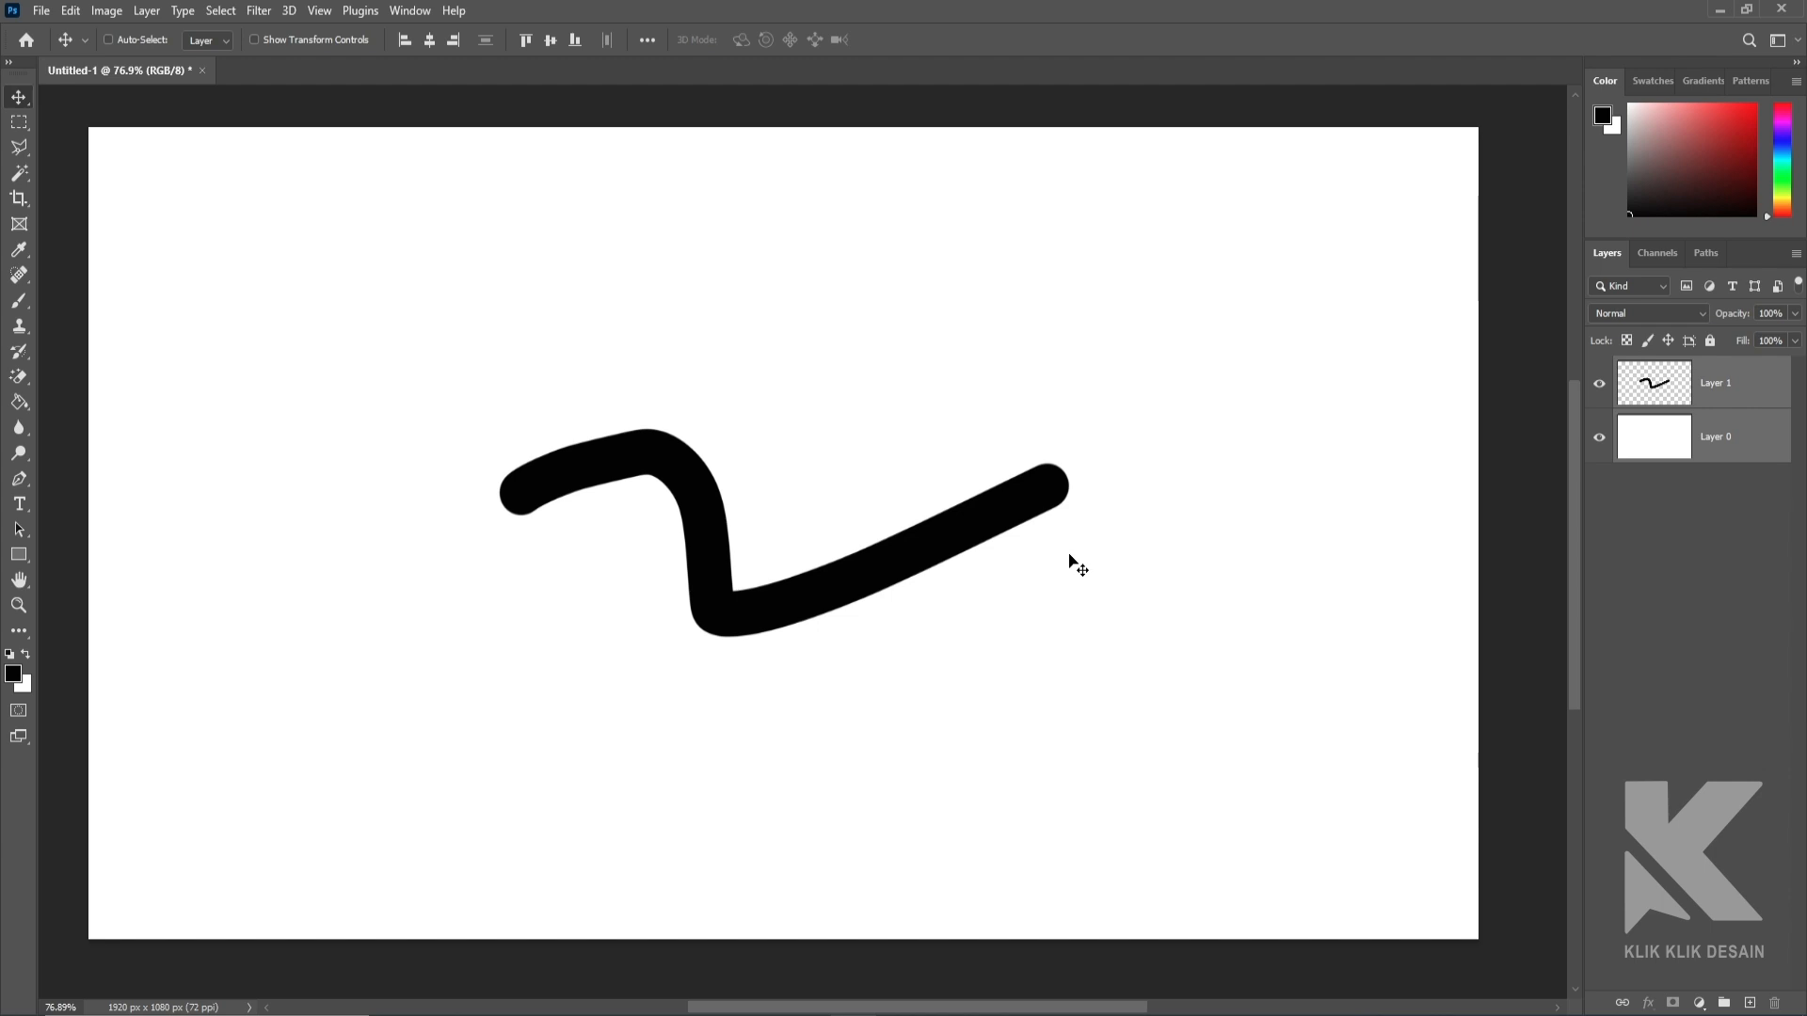
Step: Hide Layer 1 and add the black text "CENTER" directly above Layer 0
left_click(1727, 453)
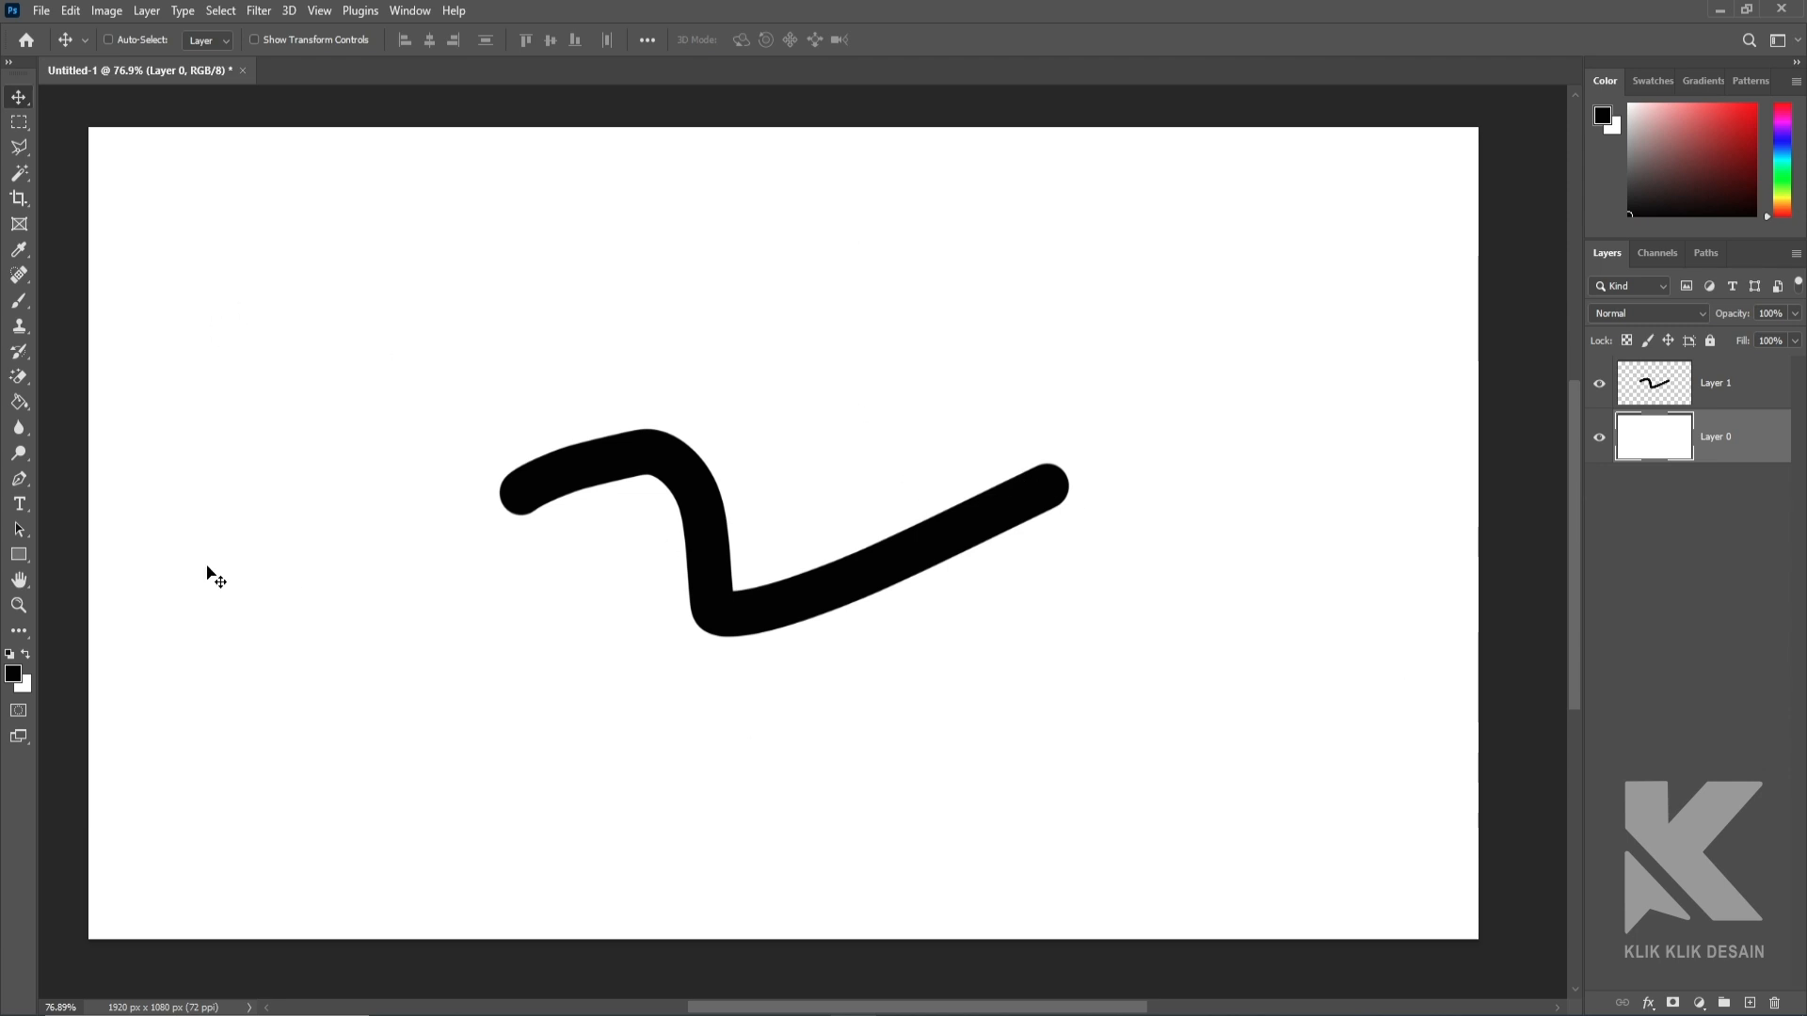
left_click(1597, 385)
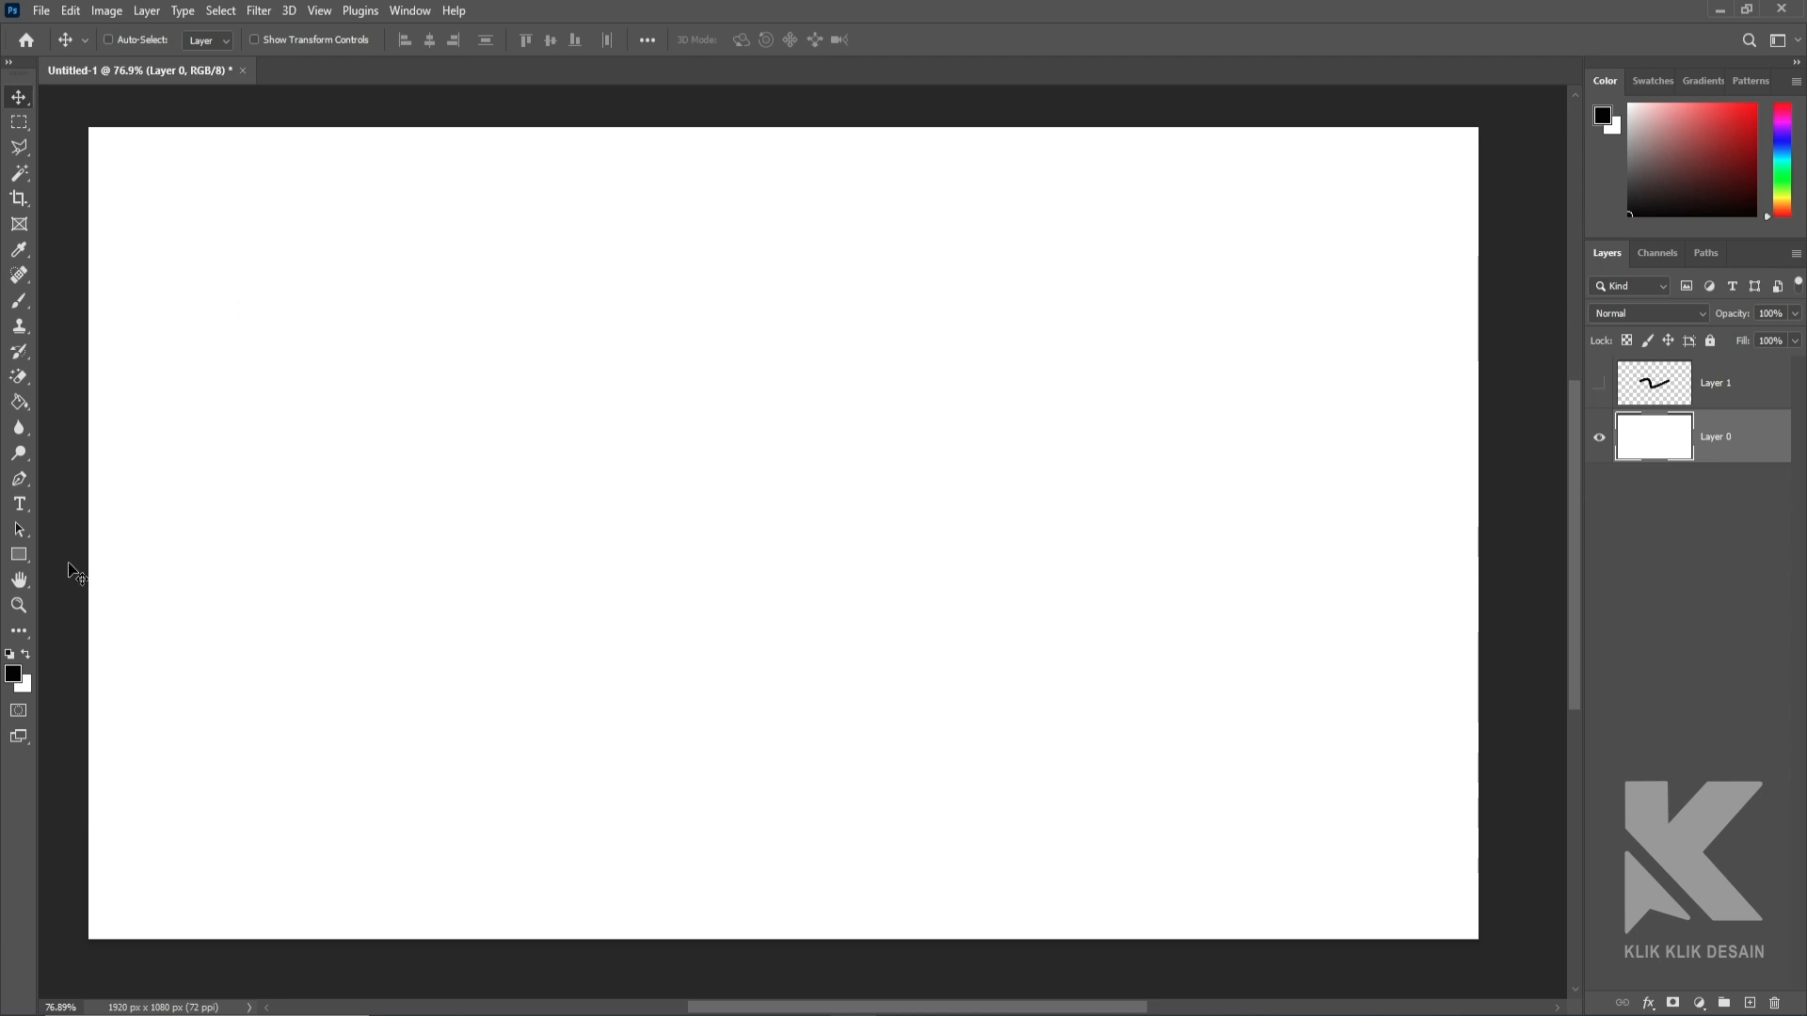
left_click(18, 505)
left_click(596, 473)
type("C")
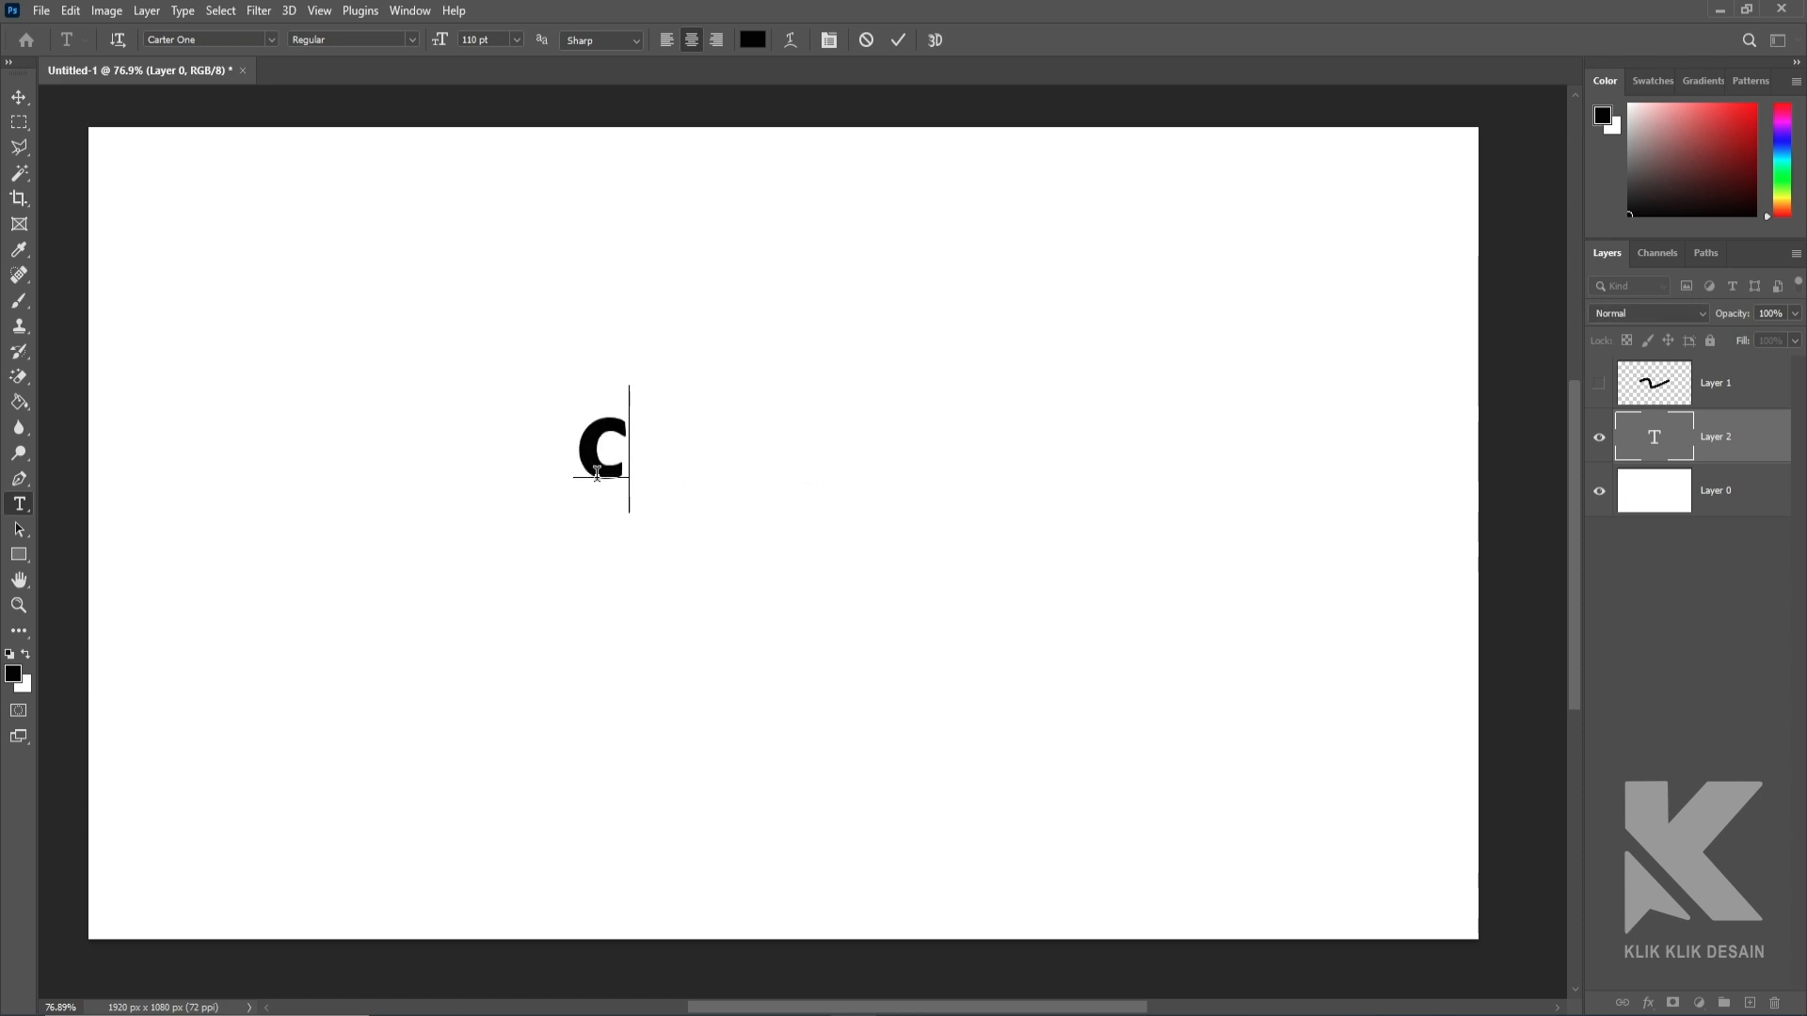
type("ENTER")
left_click(19, 97)
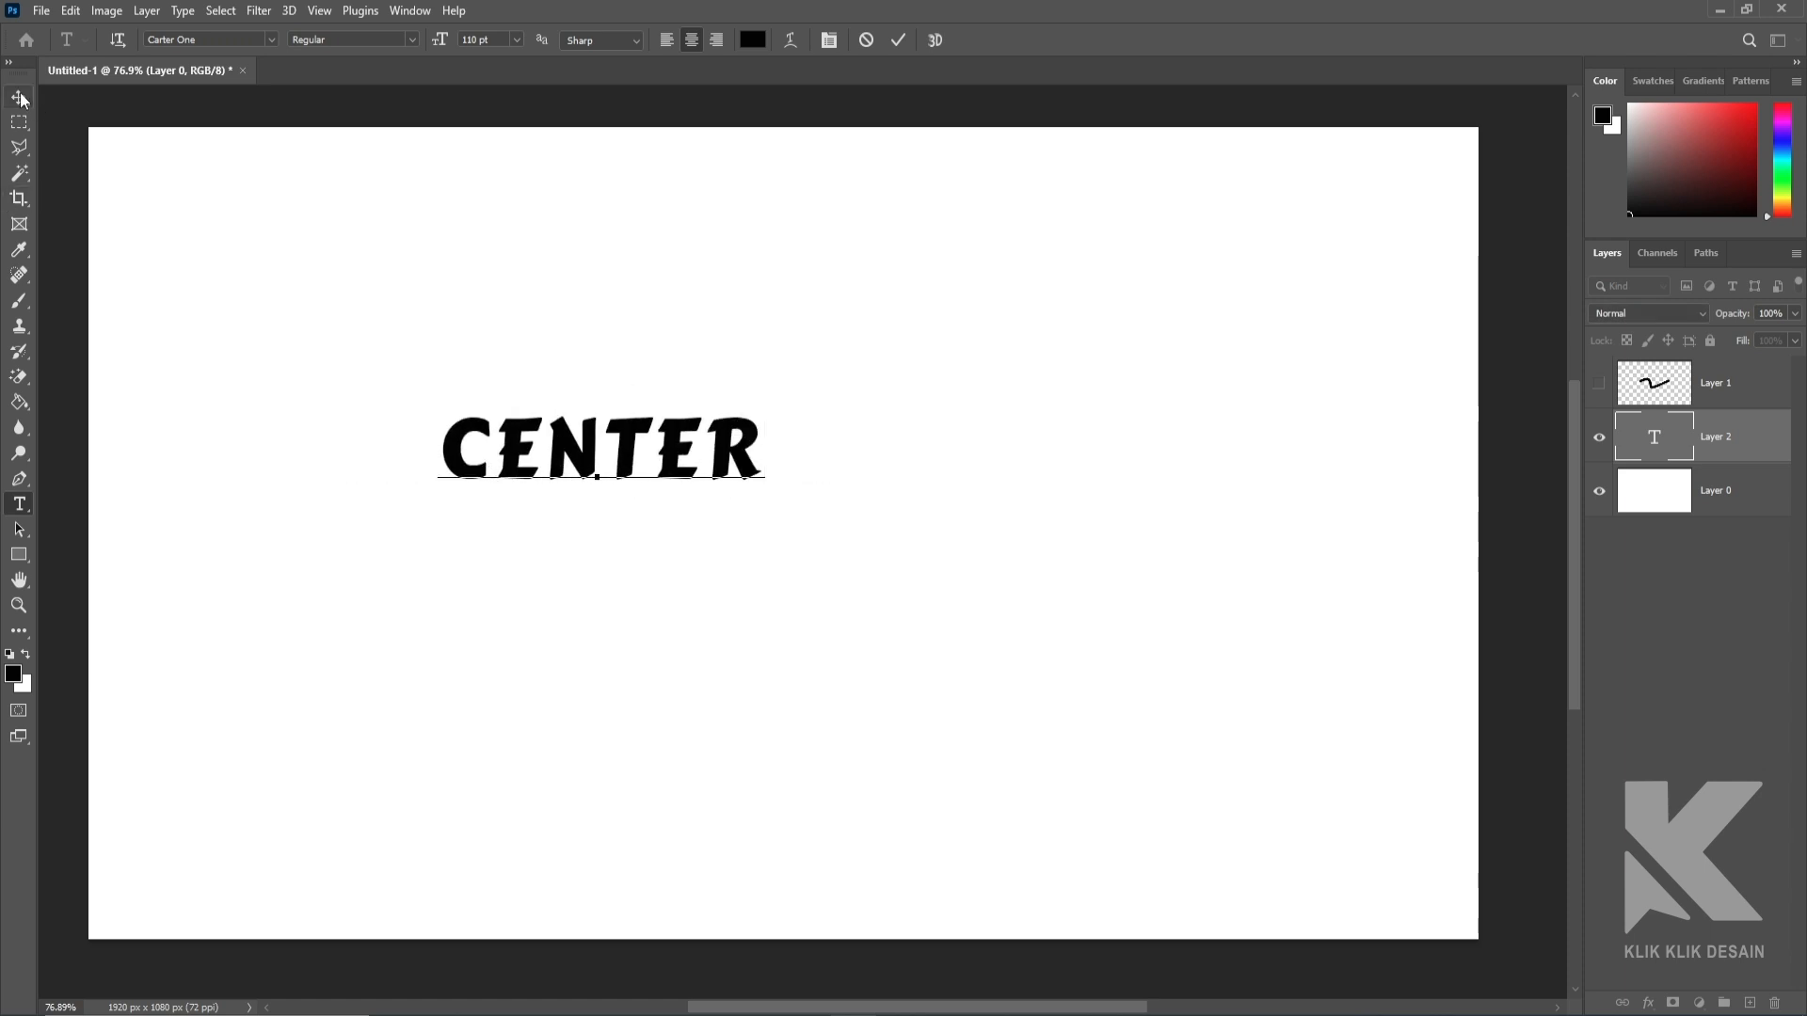
Step: Enlarge the "CENTER" text and place it in the lower left part of the canvas
left_click_drag(640, 397, 582, 551)
key("ctrl+t")
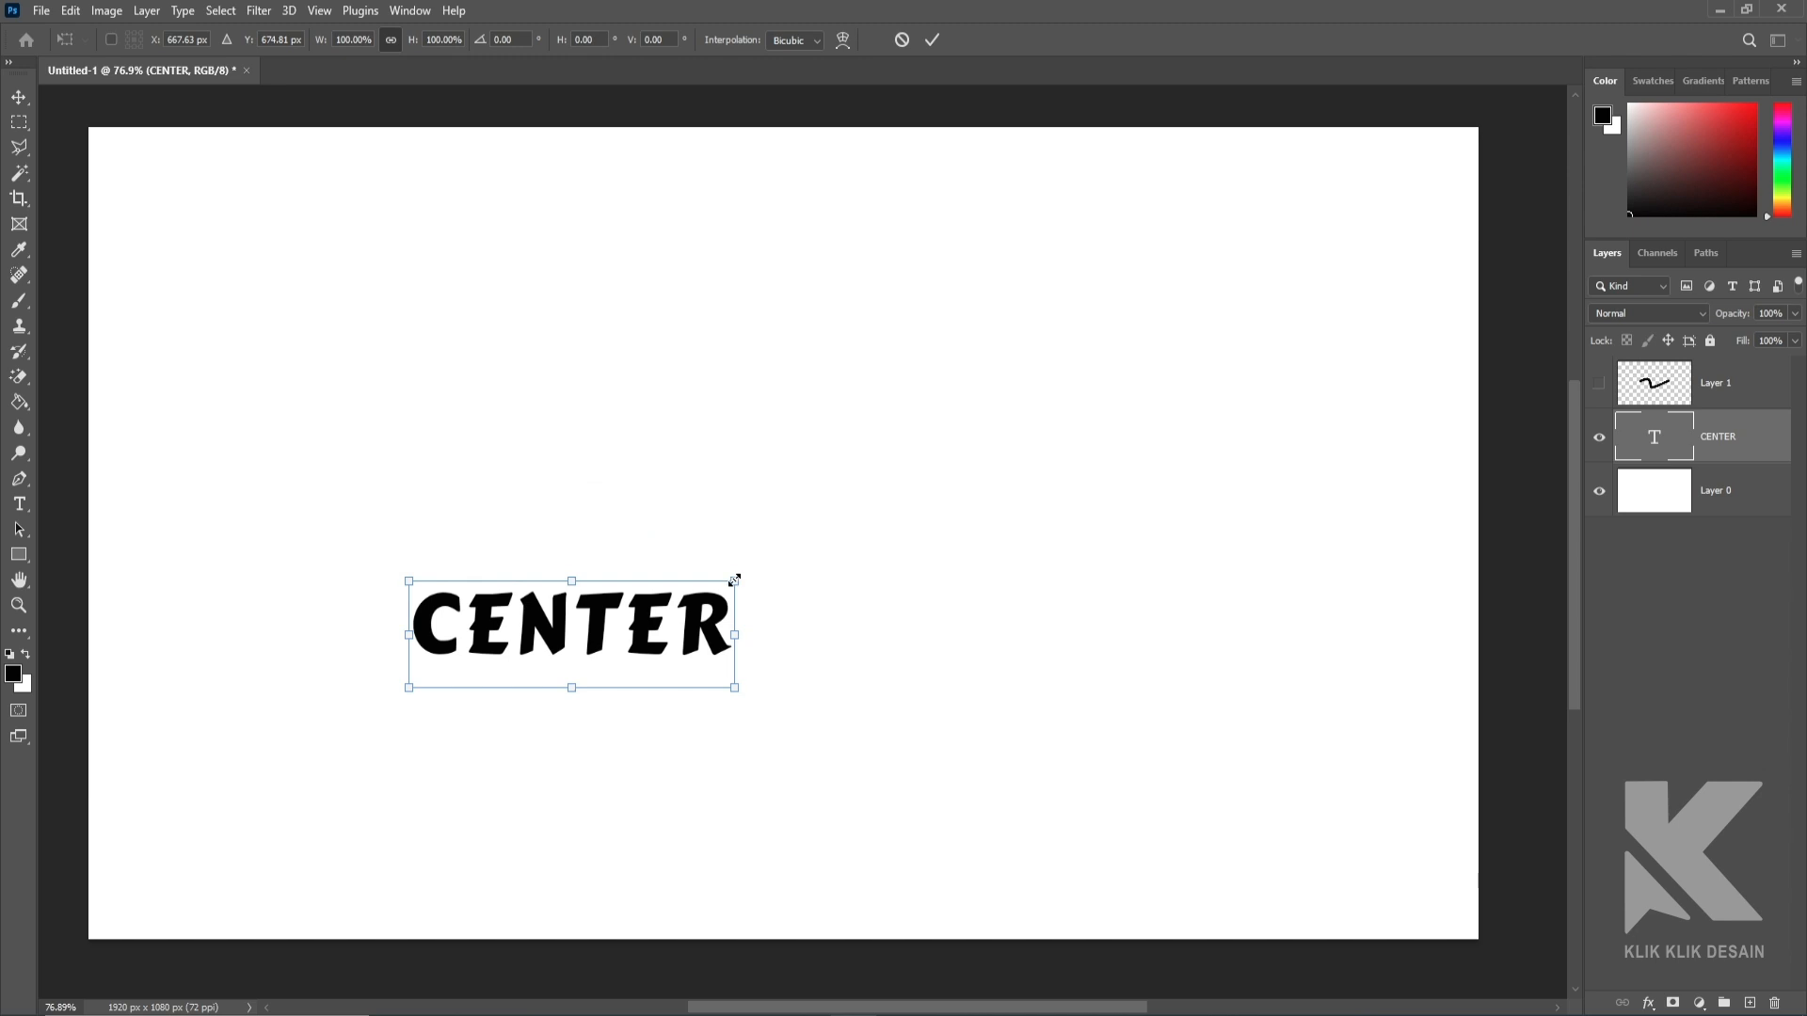
left_click_drag(734, 580, 839, 536)
key("Return")
left_click_drag(634, 659, 674, 747)
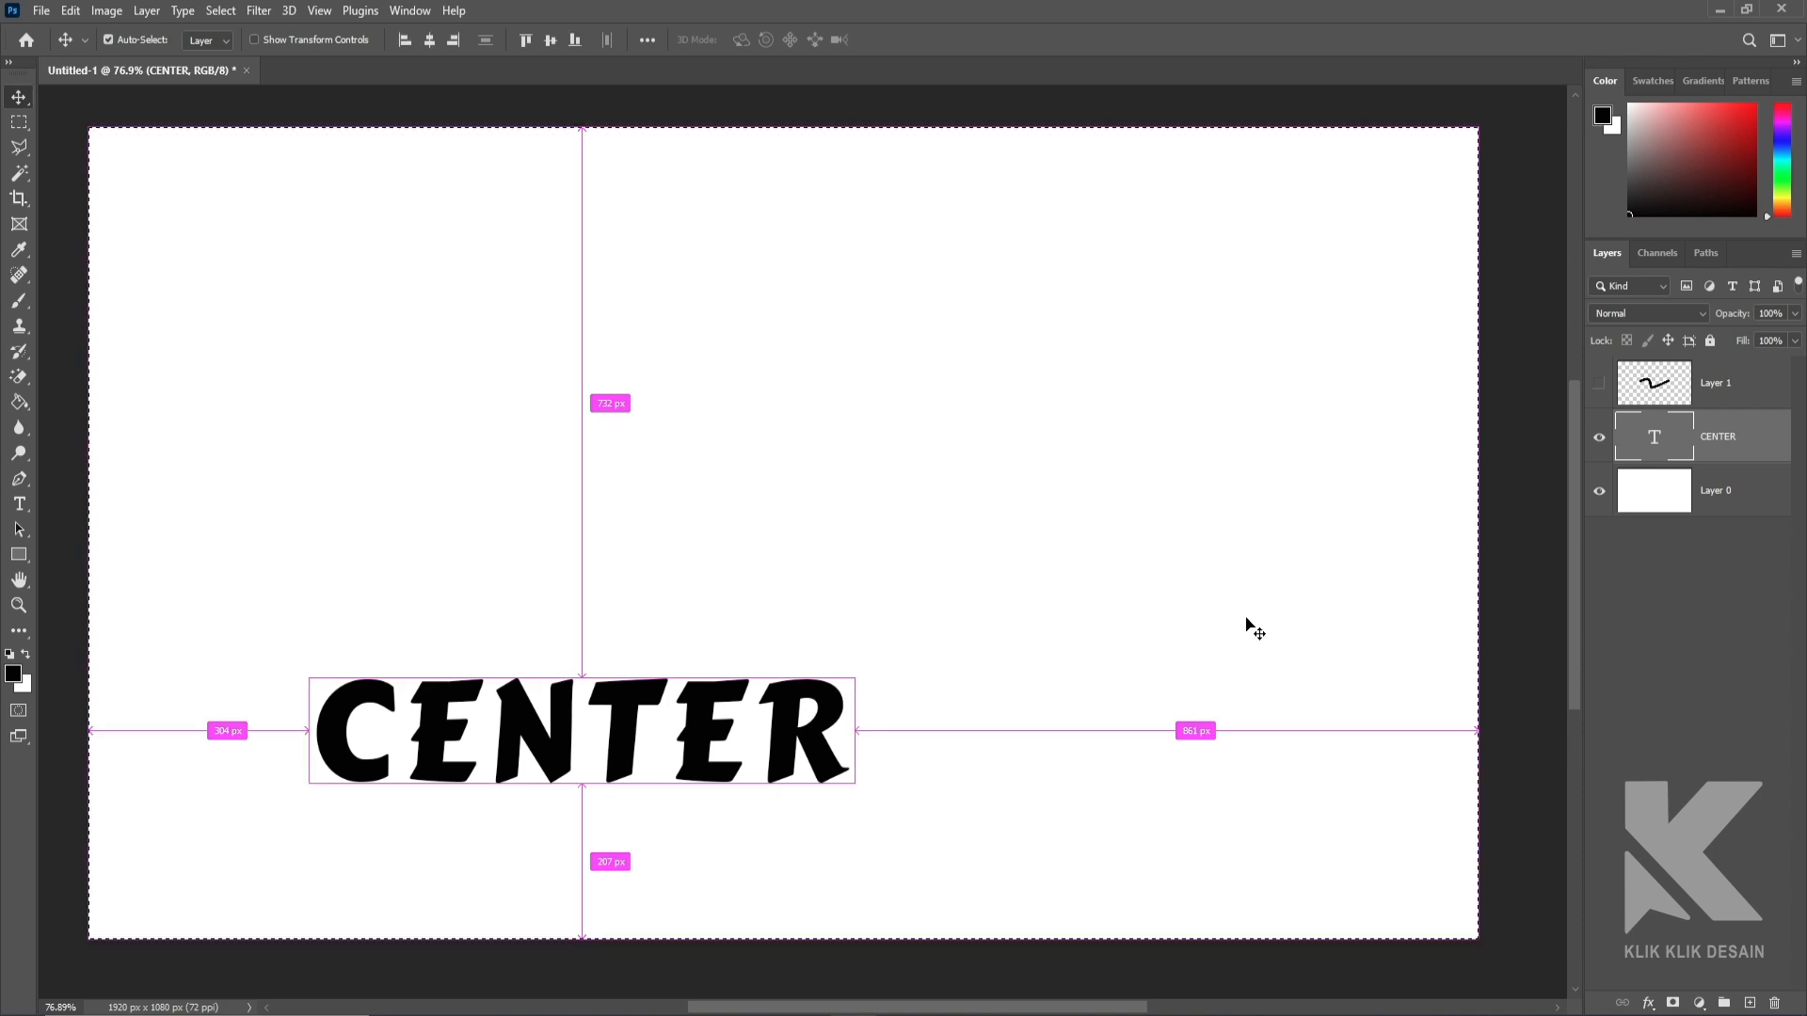
Step: Align the "CENTER" text to the horizontal and vertical centres of a full-canvas selection, then deselect
key("ctrl+a")
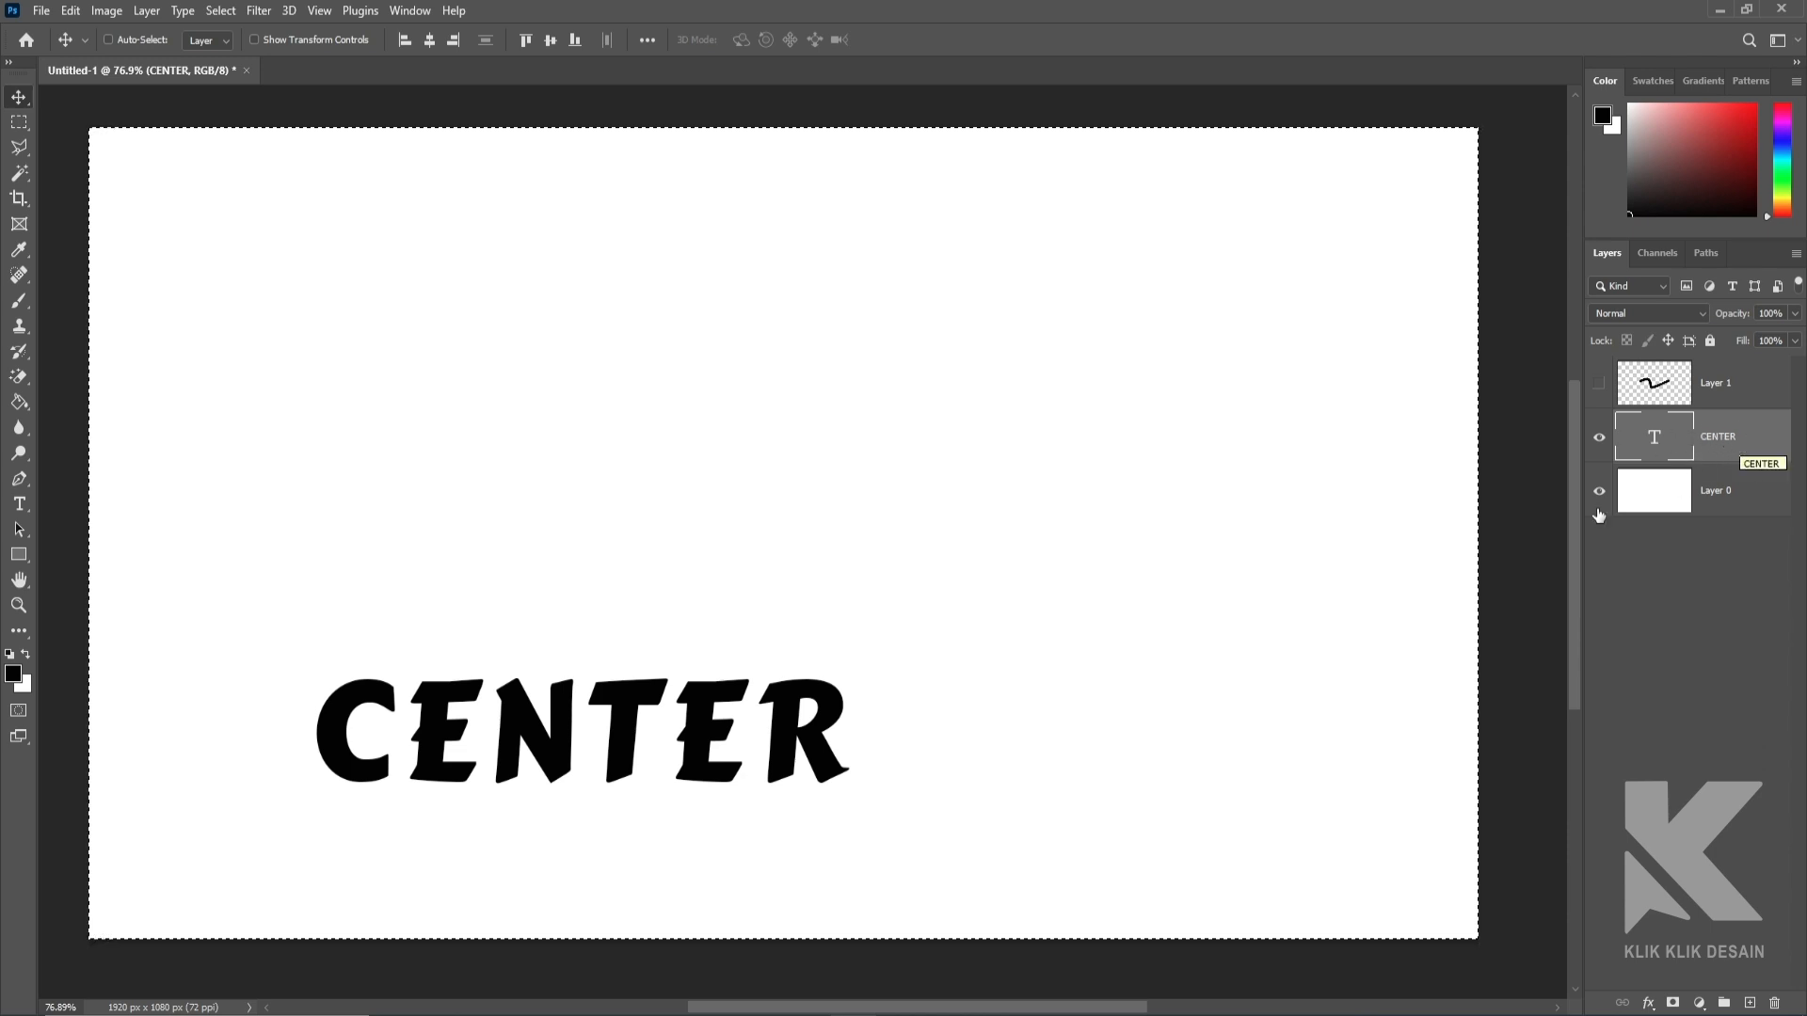
left_click(433, 40)
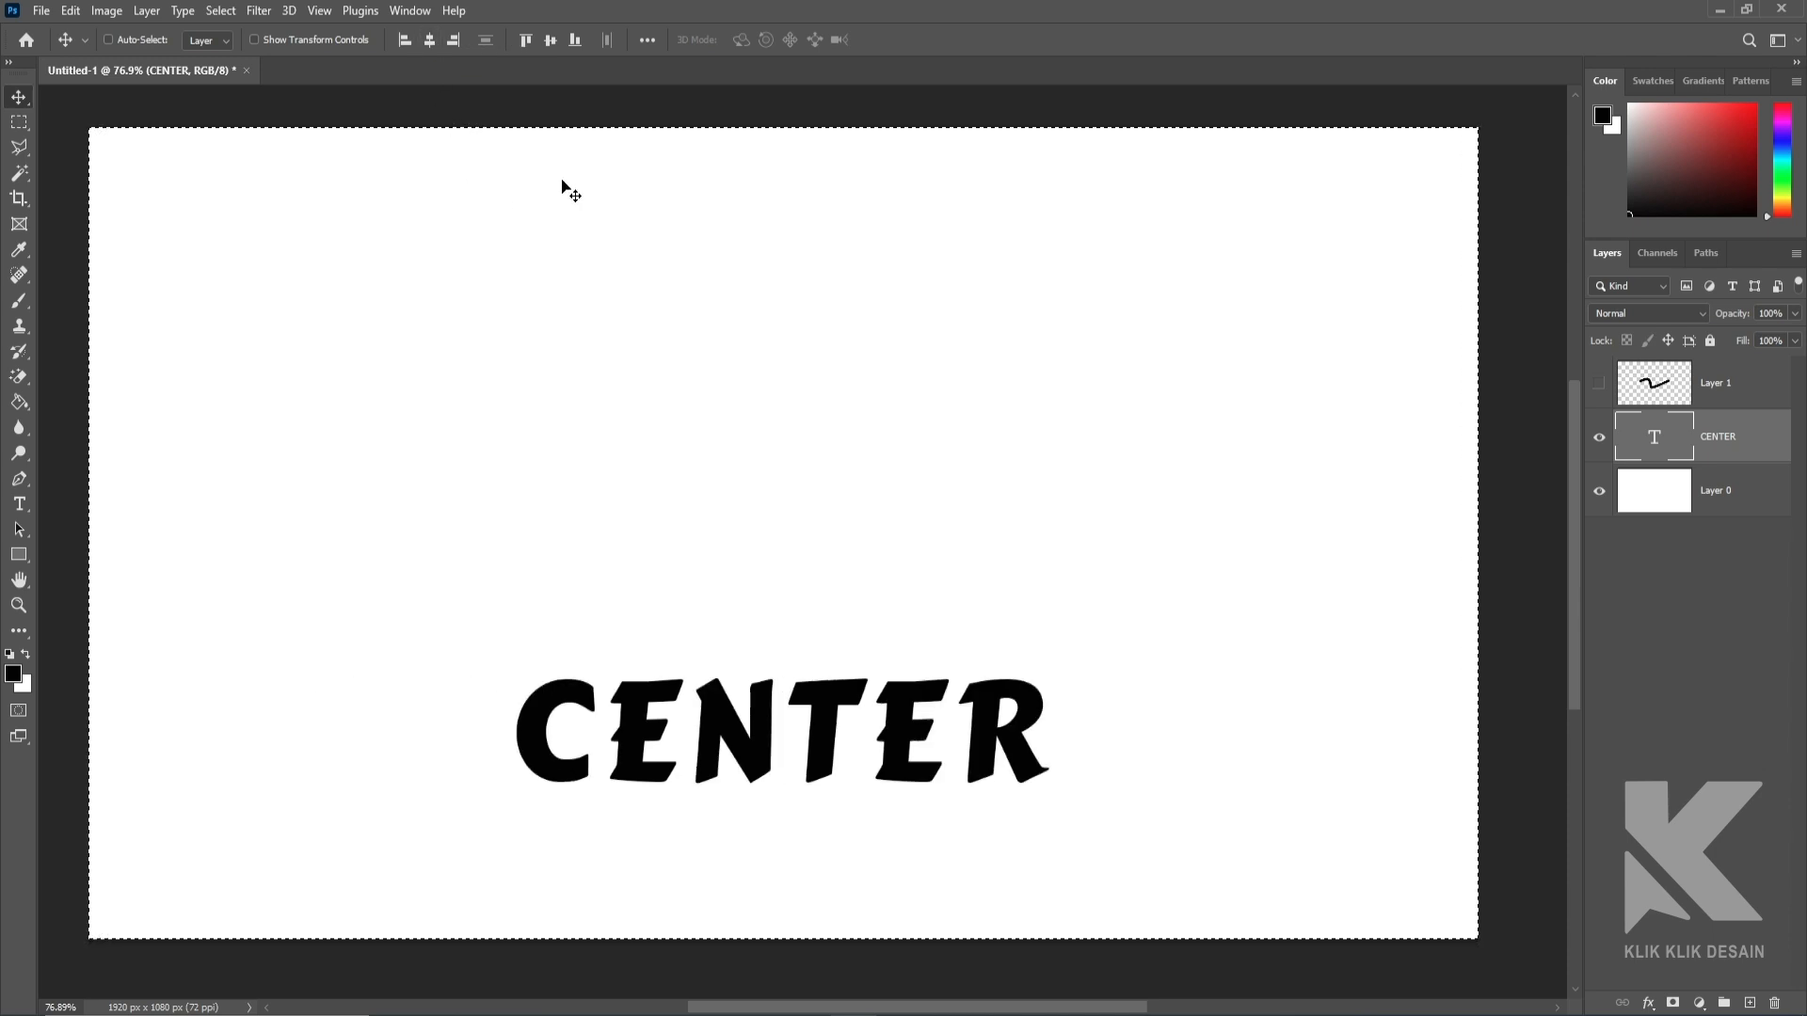
left_click(548, 42)
key("ctrl+d")
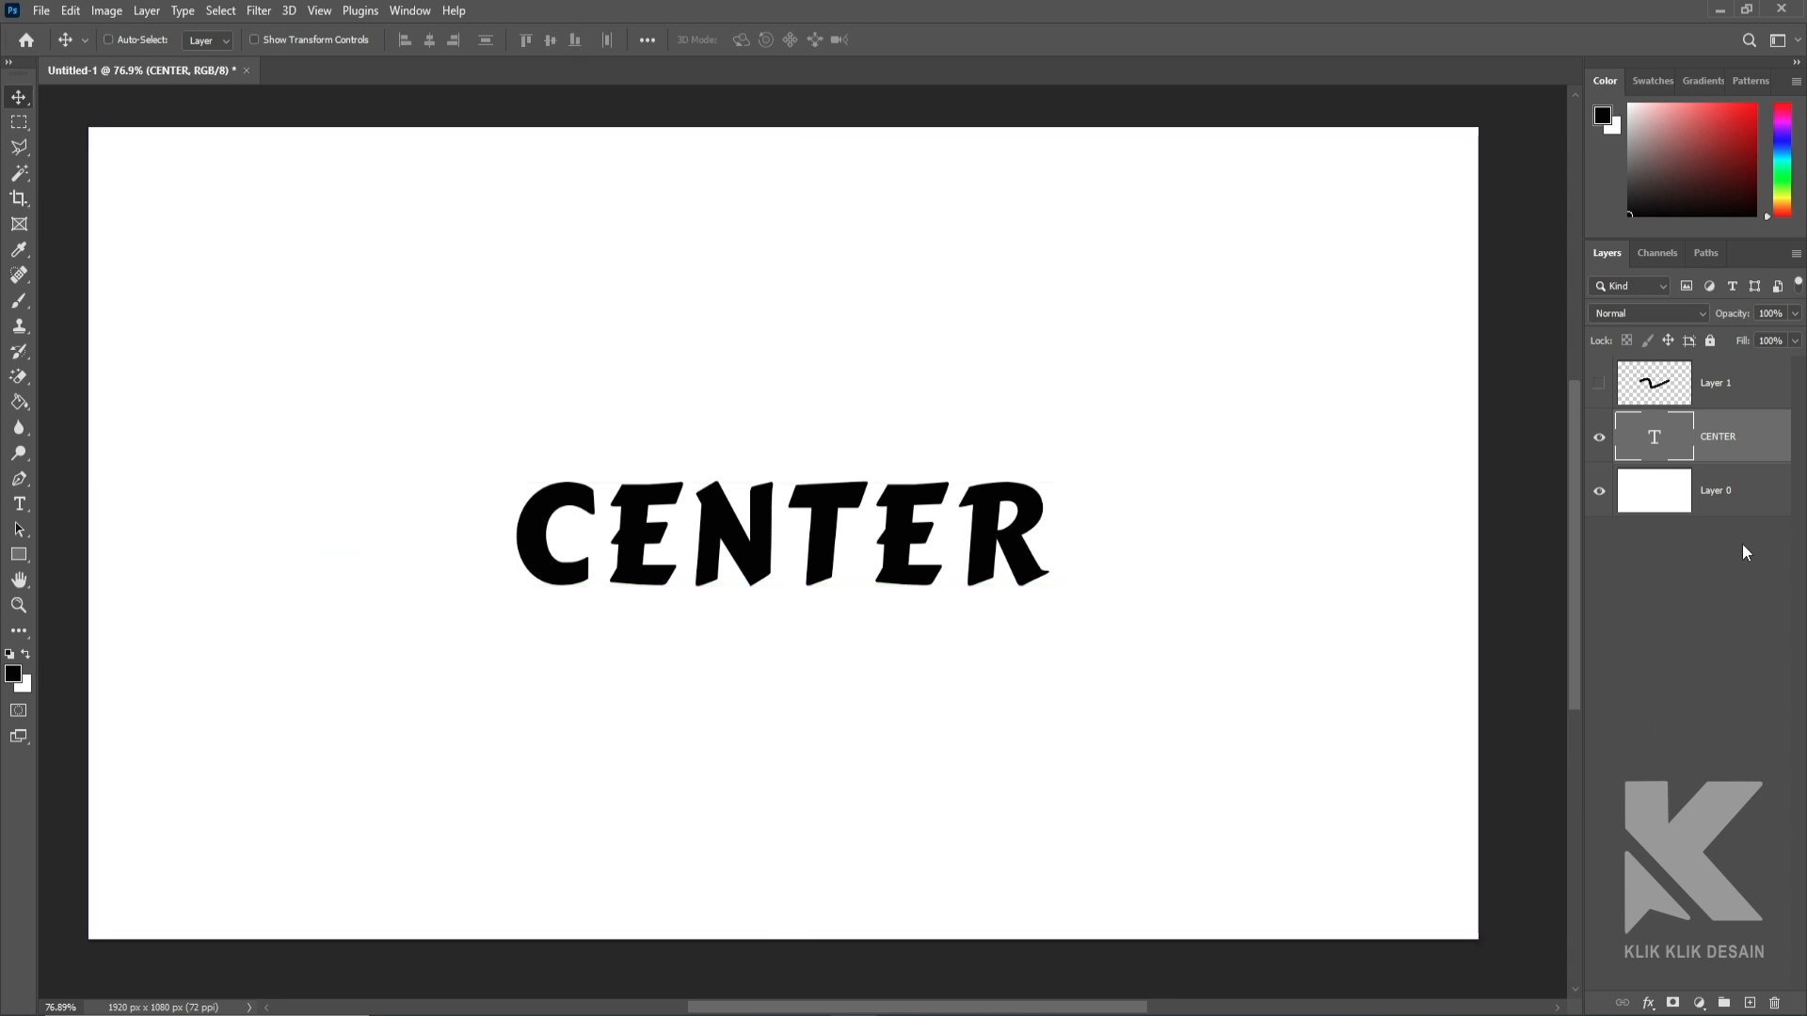
Step: Hide the CENTER layer and stamp a black circle with a 500 px brush on a new layer, in the canvas's left half
left_click(1603, 444)
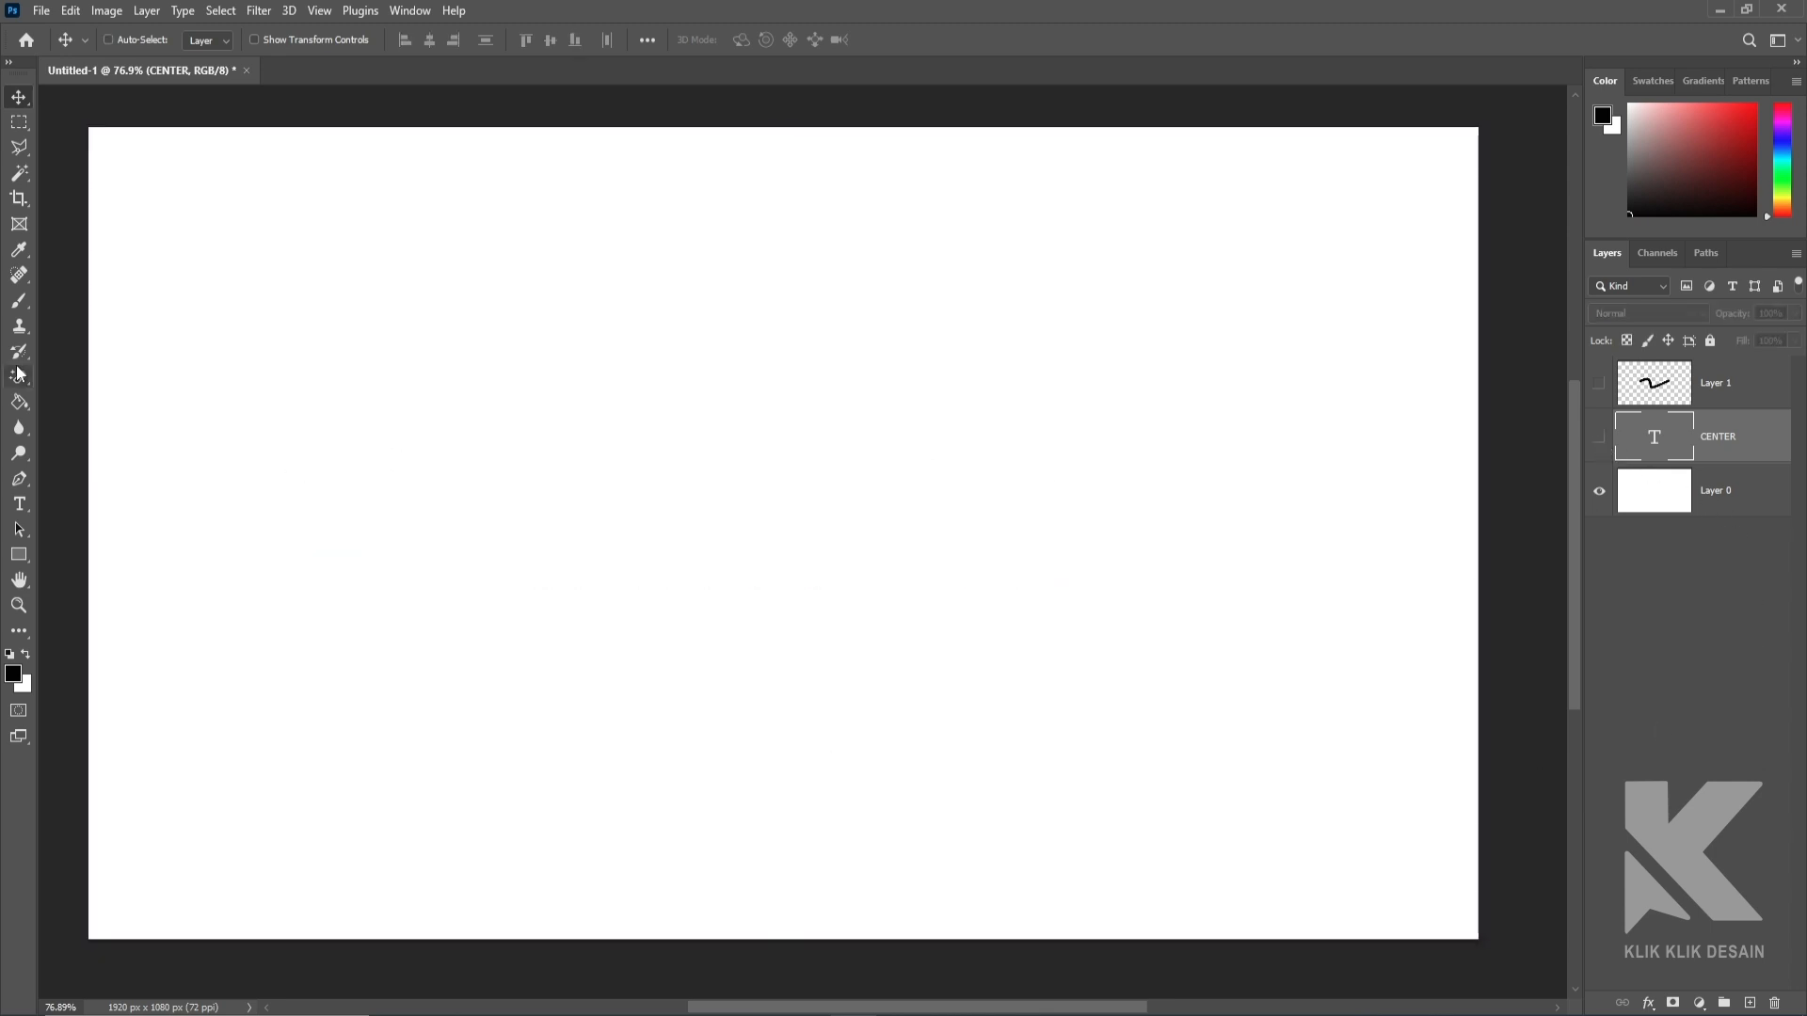
left_click(19, 301)
right_click(19, 301)
left_click(66, 305)
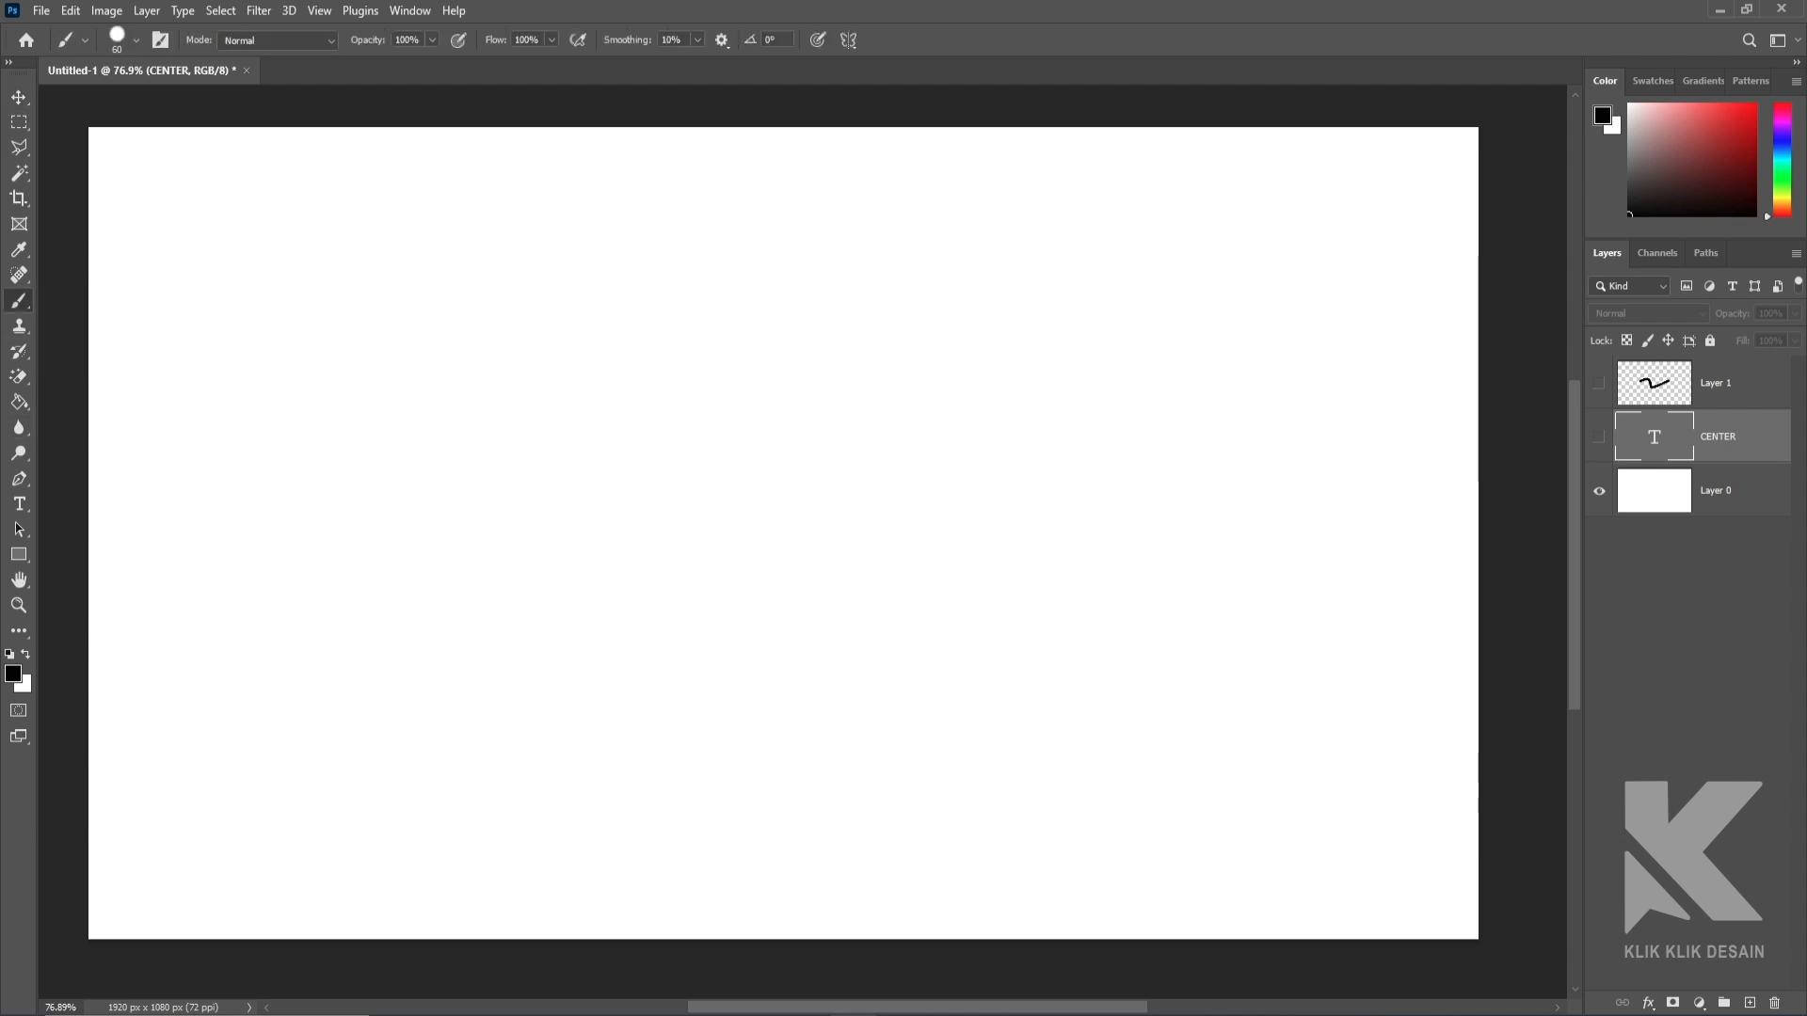
left_click(1748, 1003)
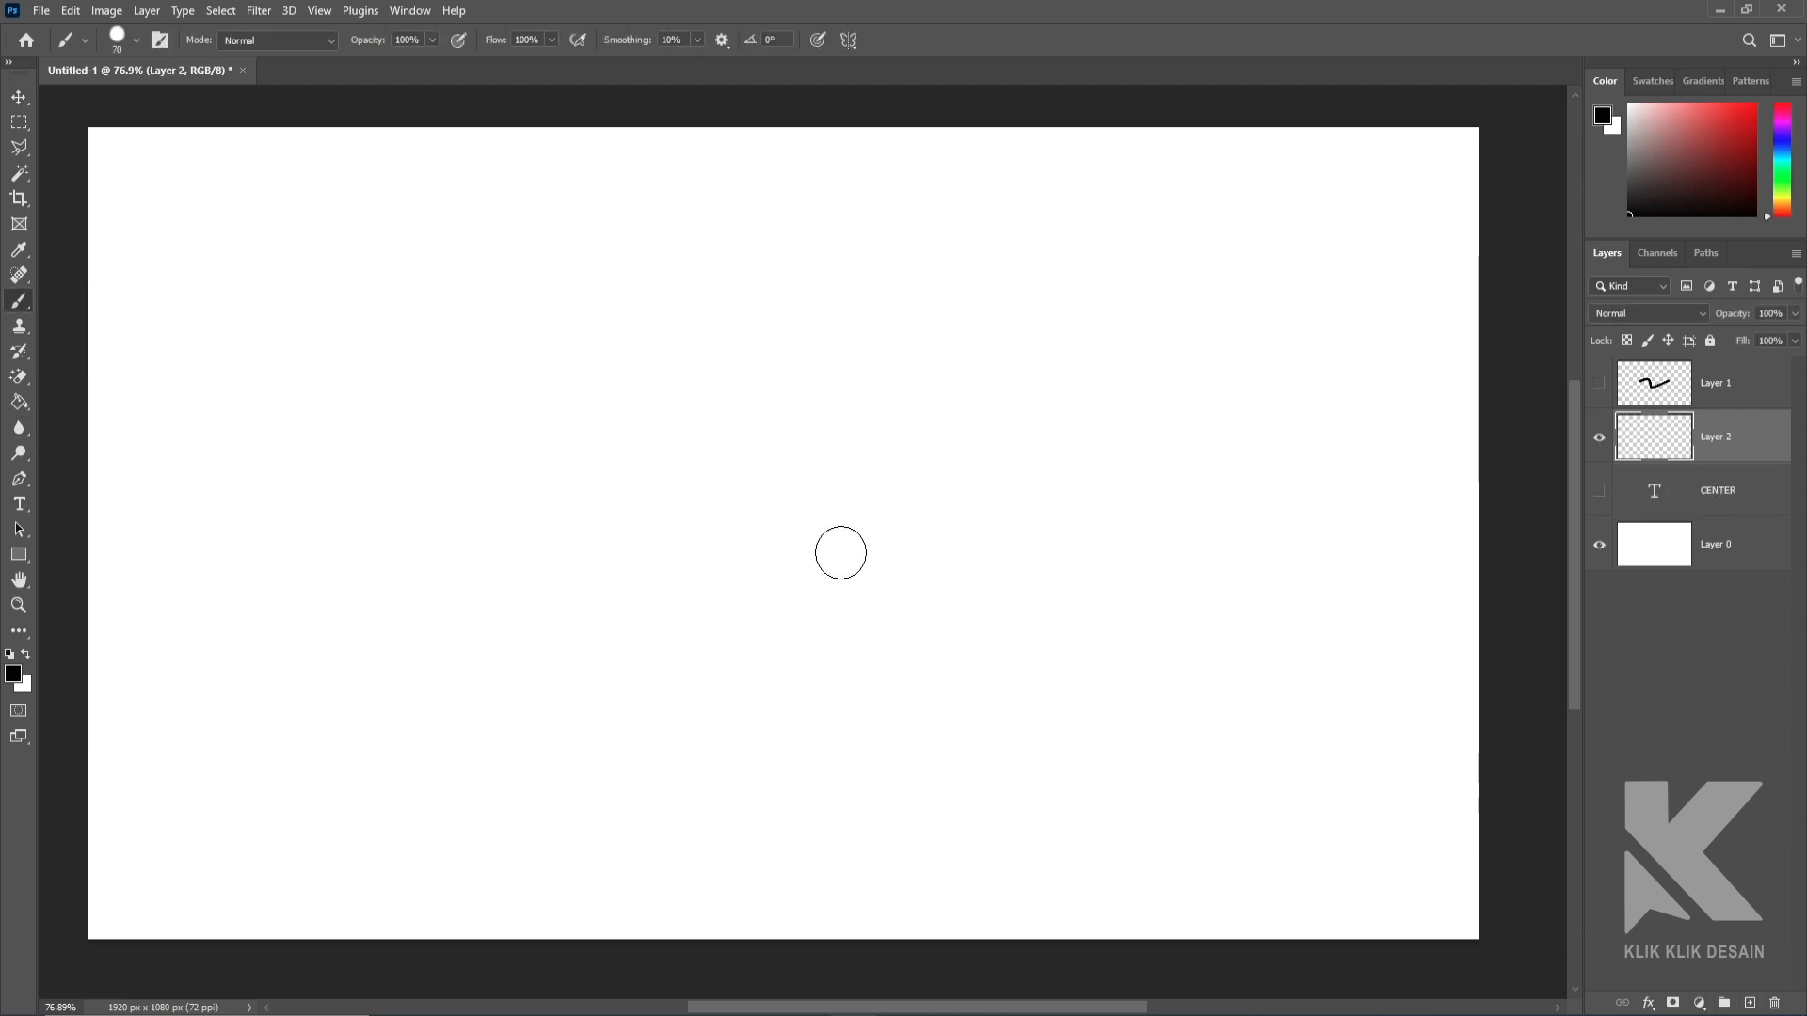
key("bracketright")
key("bracketright")
key("bracketright")
key("bracketright")
key("bracketright")
key("bracketright")
key("bracketright")
key("bracketright")
key("bracketright")
key("bracketright")
key("bracketright")
key("bracketright")
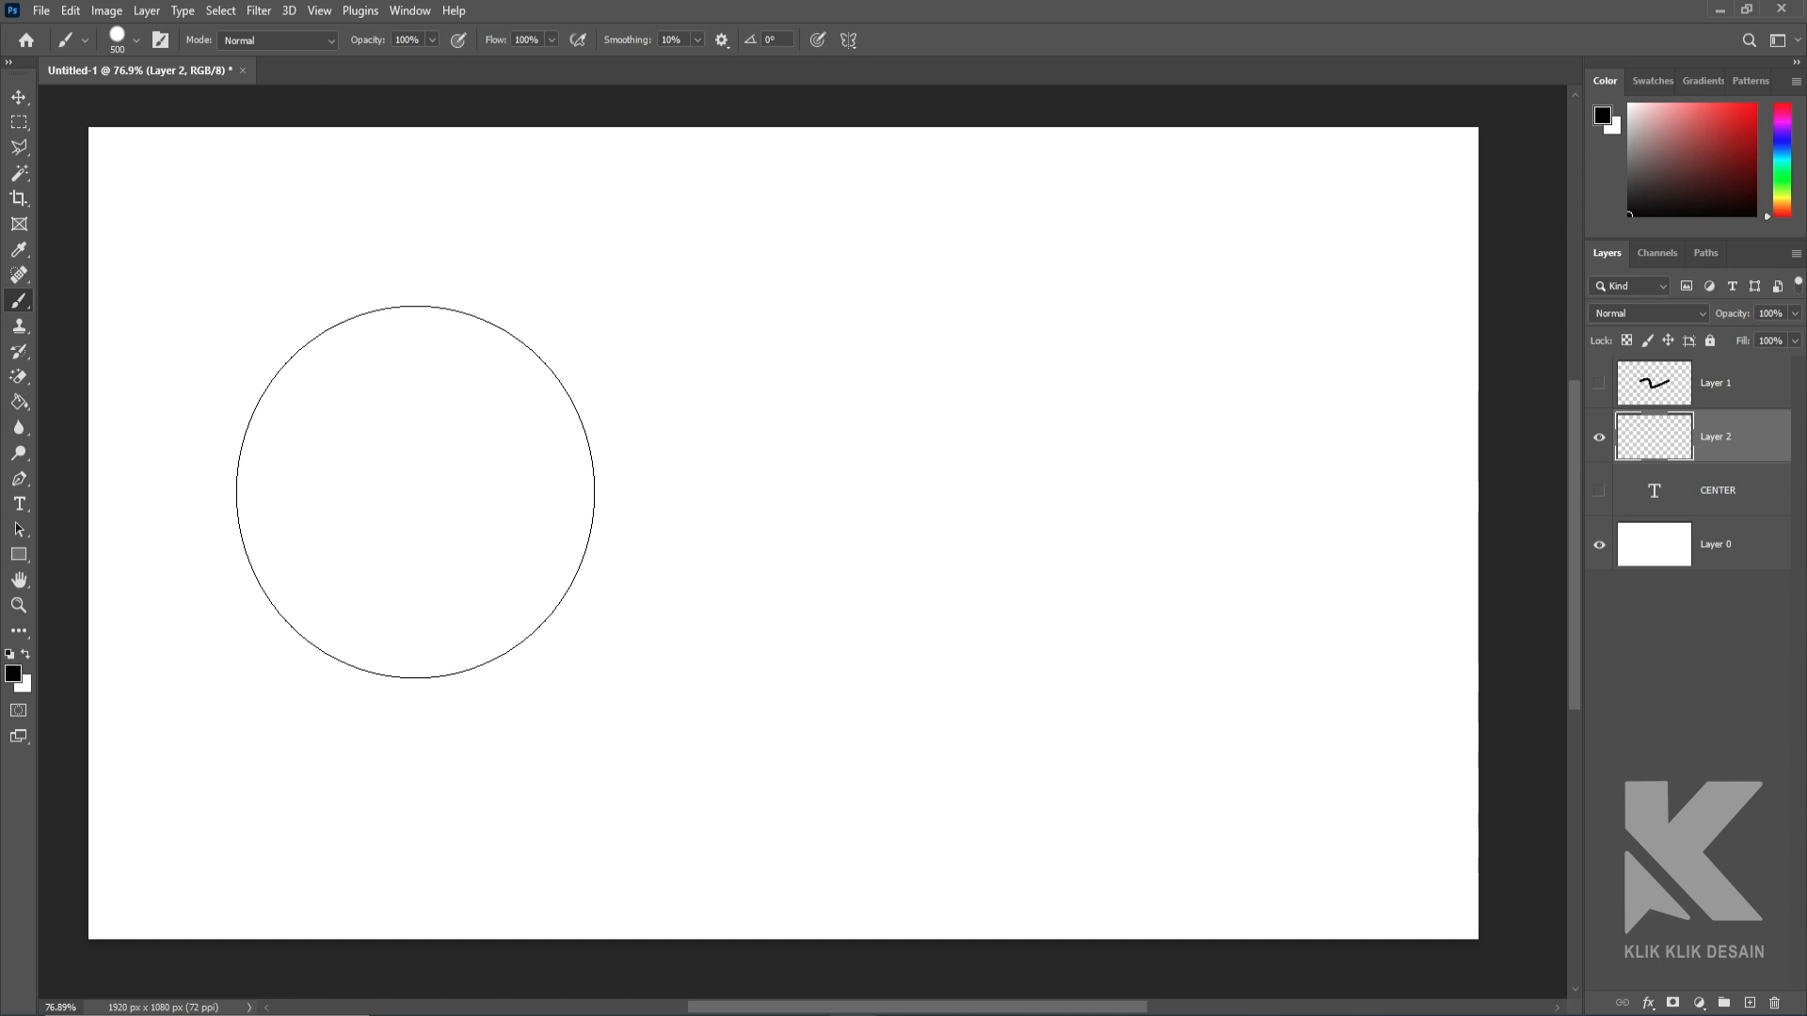
left_click(415, 491)
Step: On a new layer, fill a roughly square selection in the canvas's lower right with blue 0471e1 and deselect
left_click(19, 122)
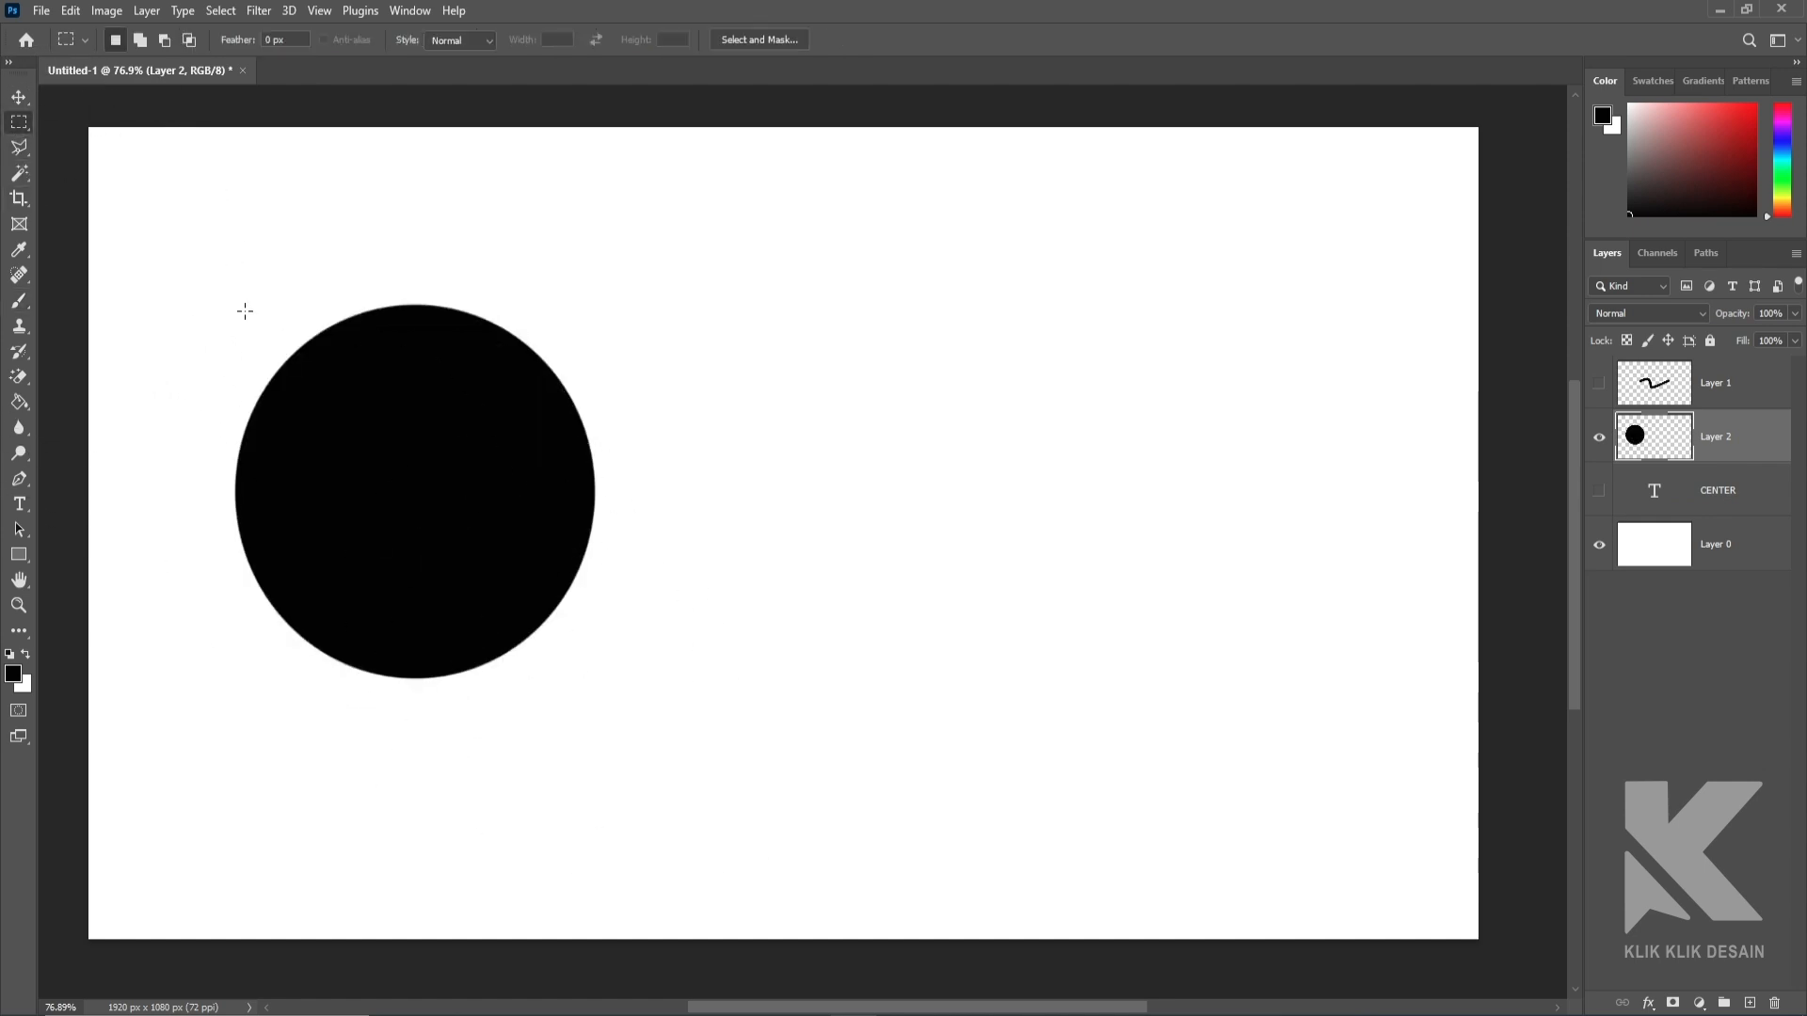
left_click(1750, 1003)
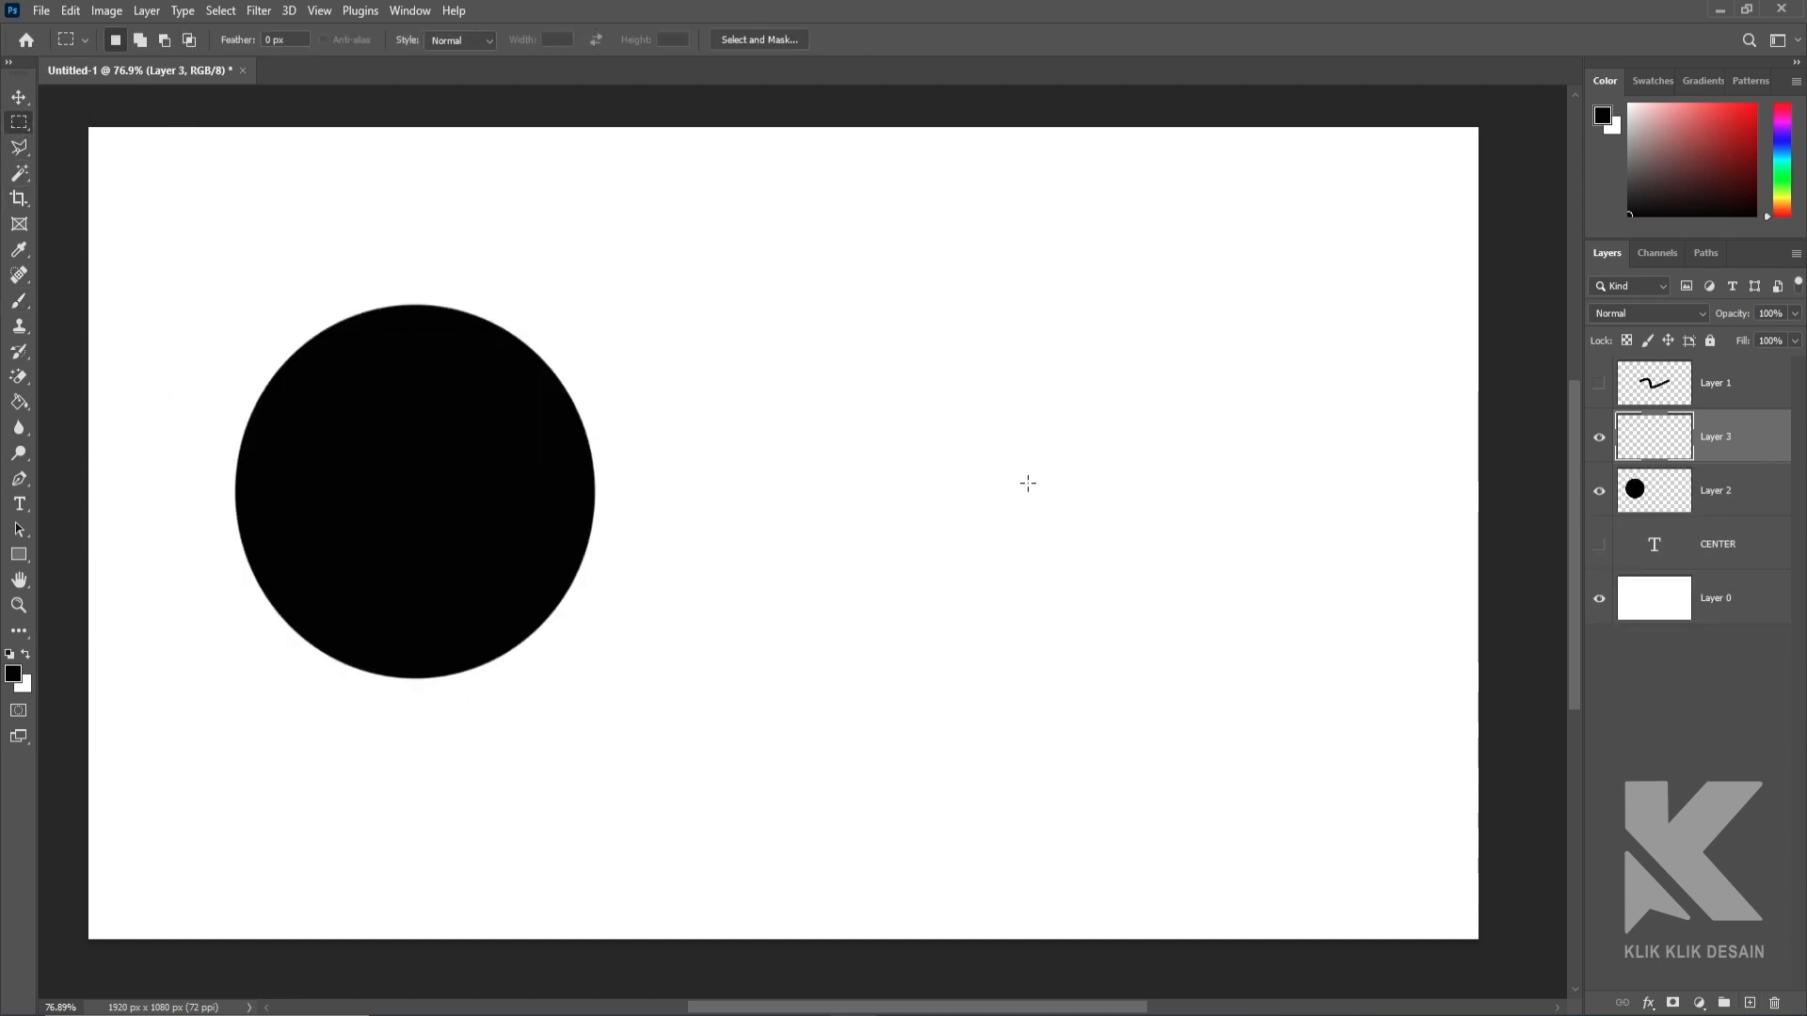
left_click_drag(1028, 483, 1352, 819)
left_click(13, 673)
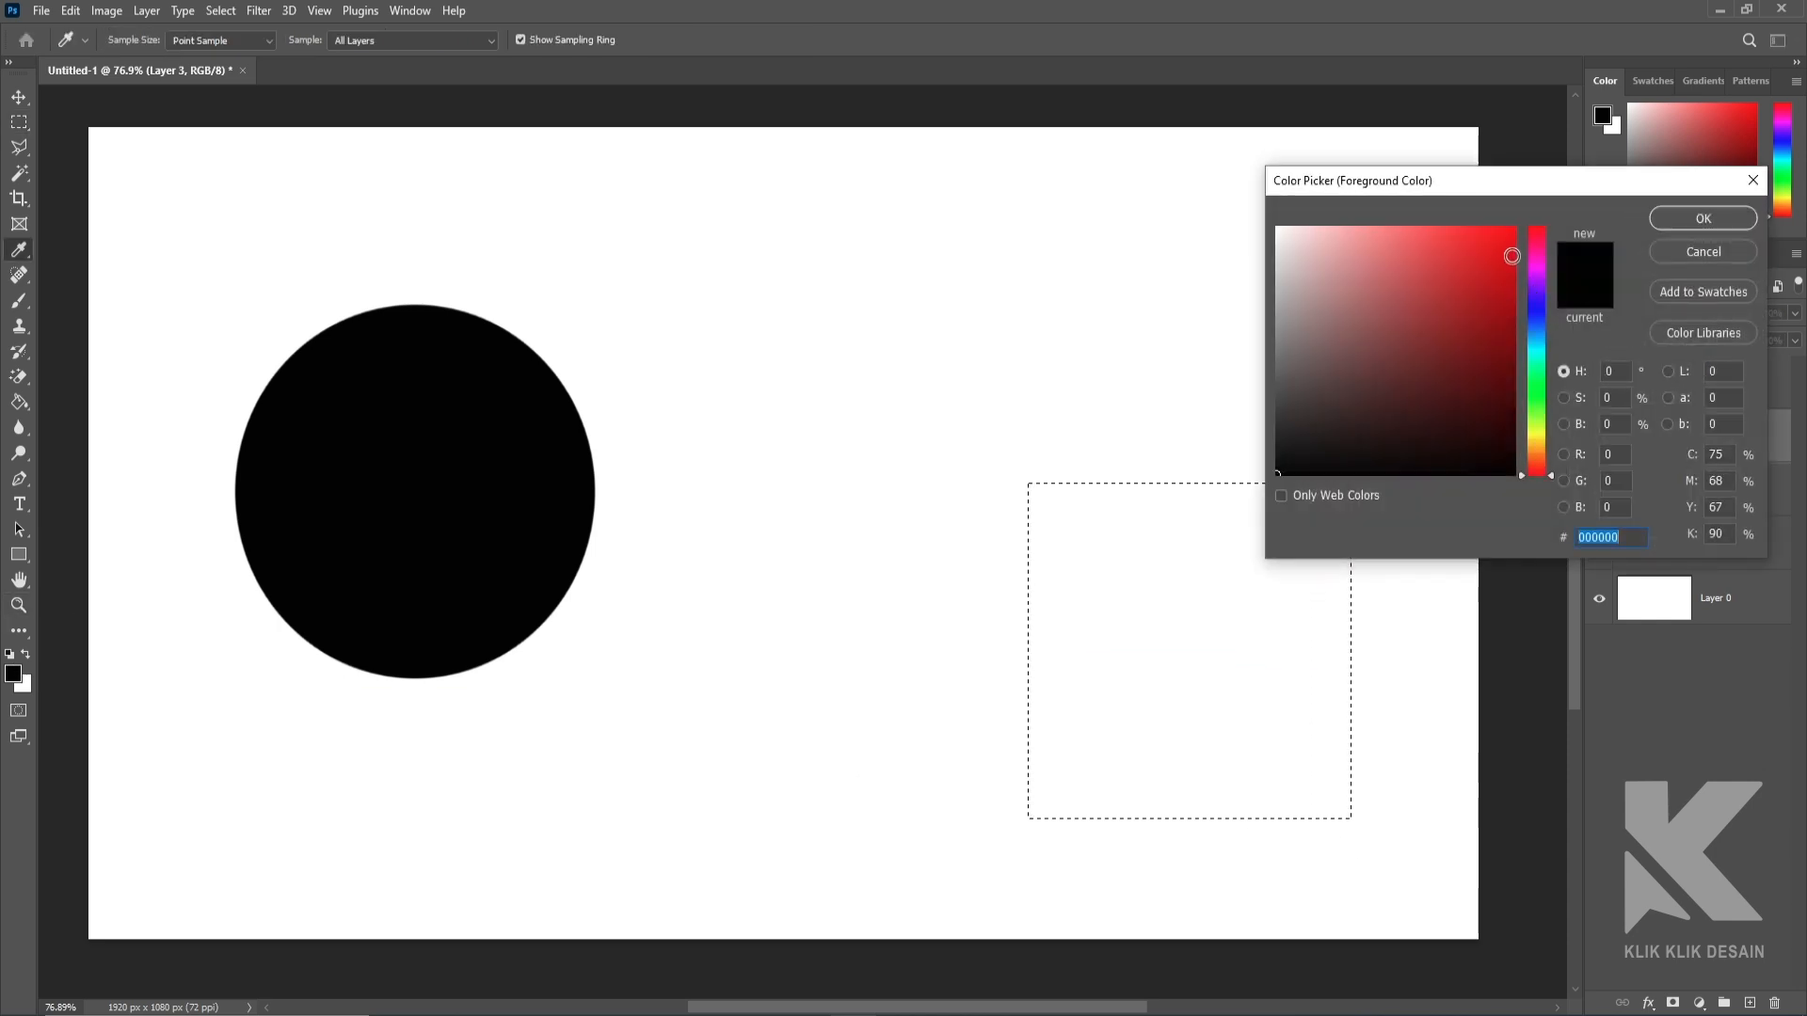
type("0471e1")
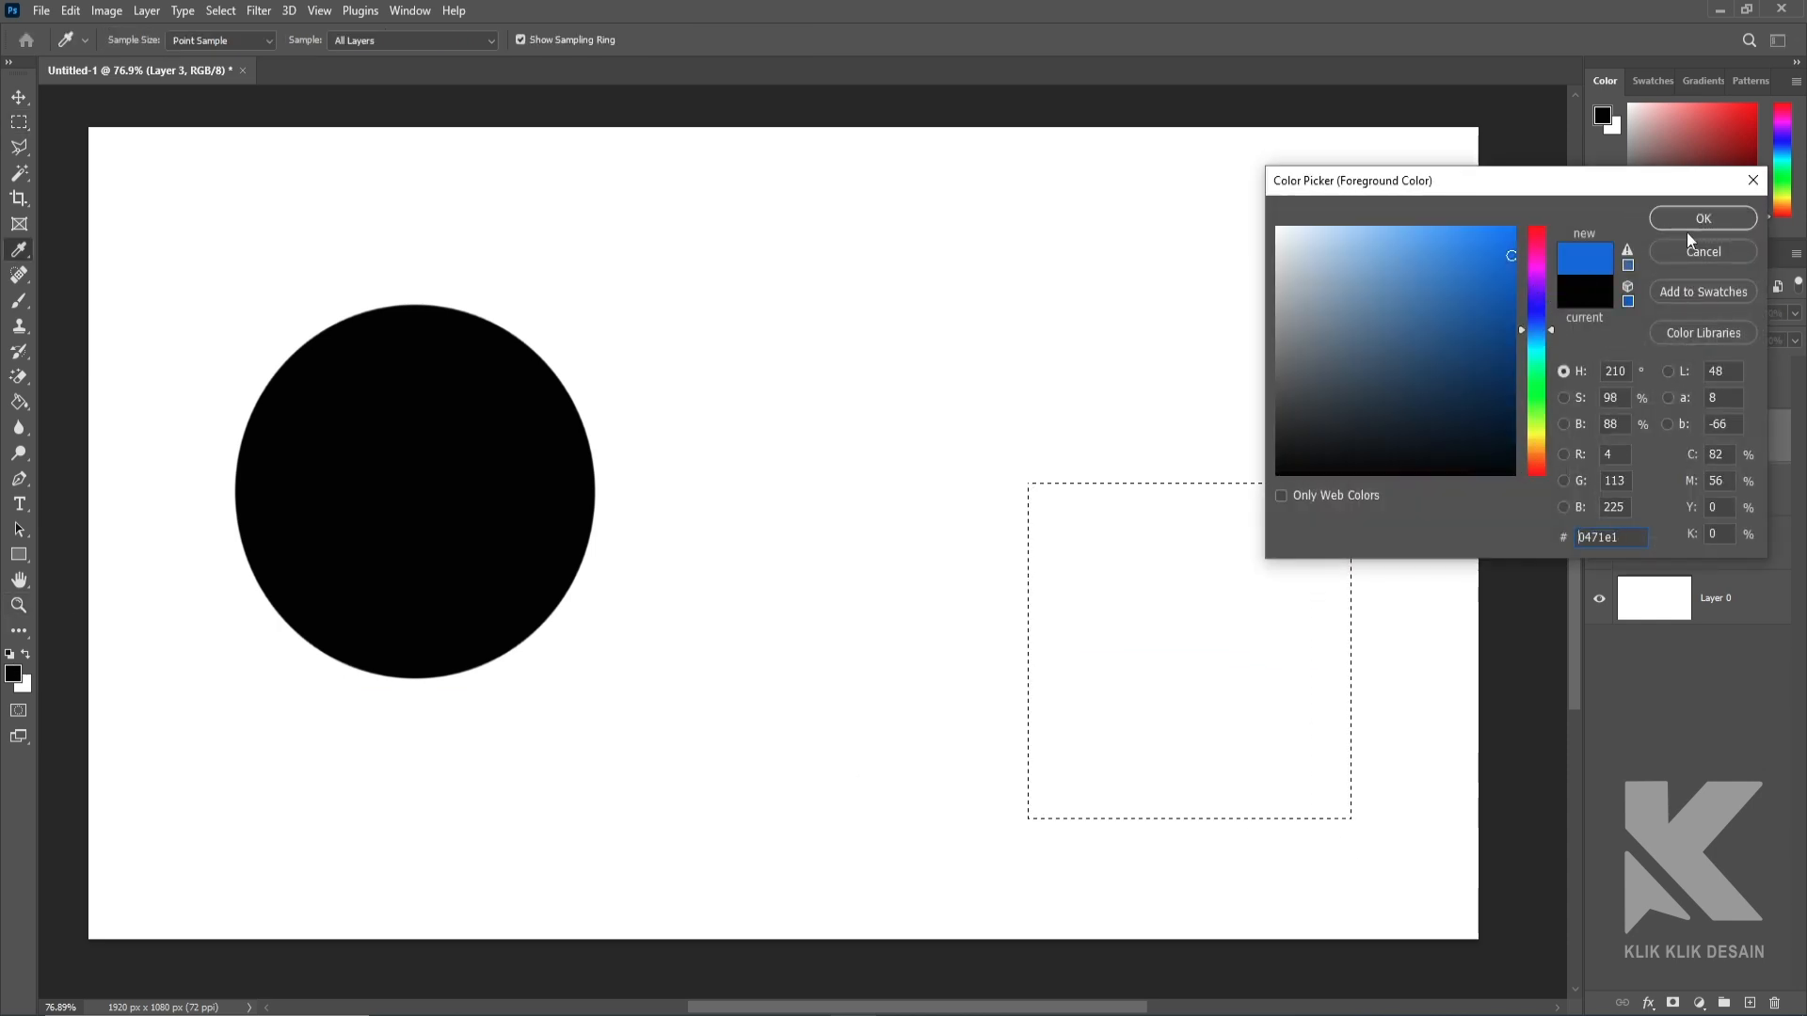
left_click(1691, 225)
key("g")
left_click(1302, 655)
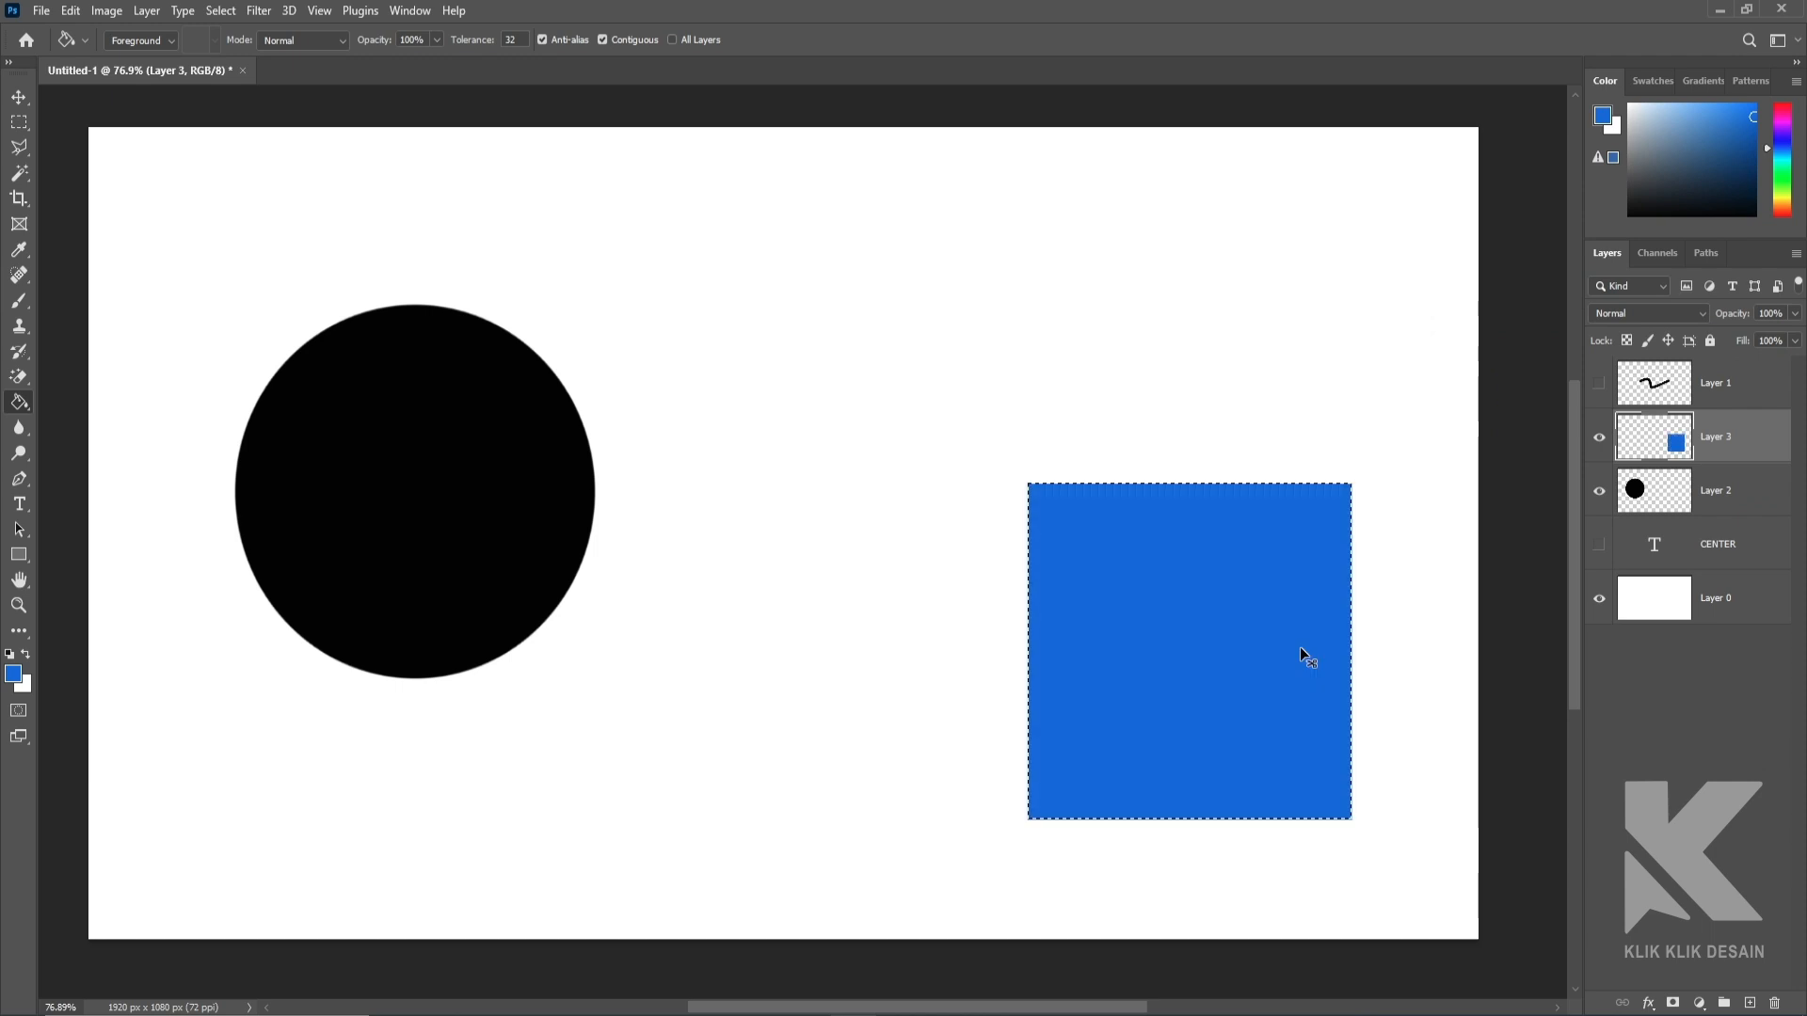
key("ctrl+d")
Step: Rename the blue square's layer BIRU and the black circle's layer HITAM
double_click(1716, 437)
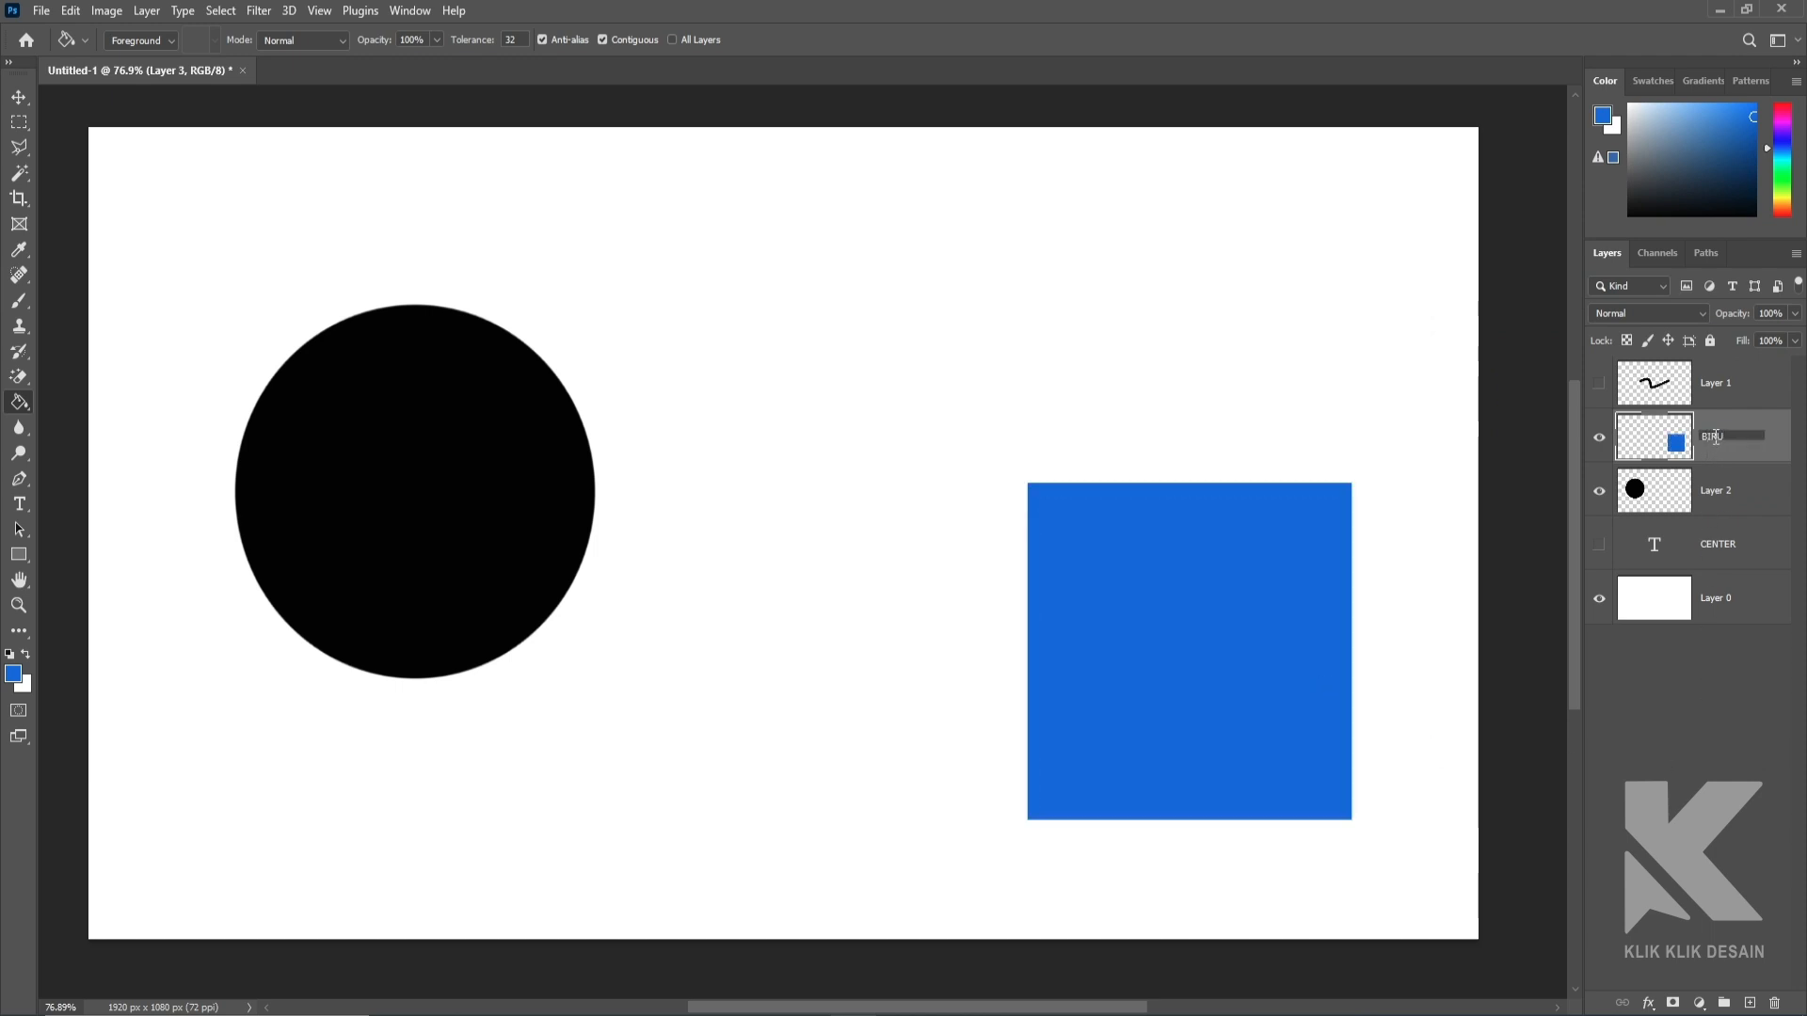
left_click(1702, 489)
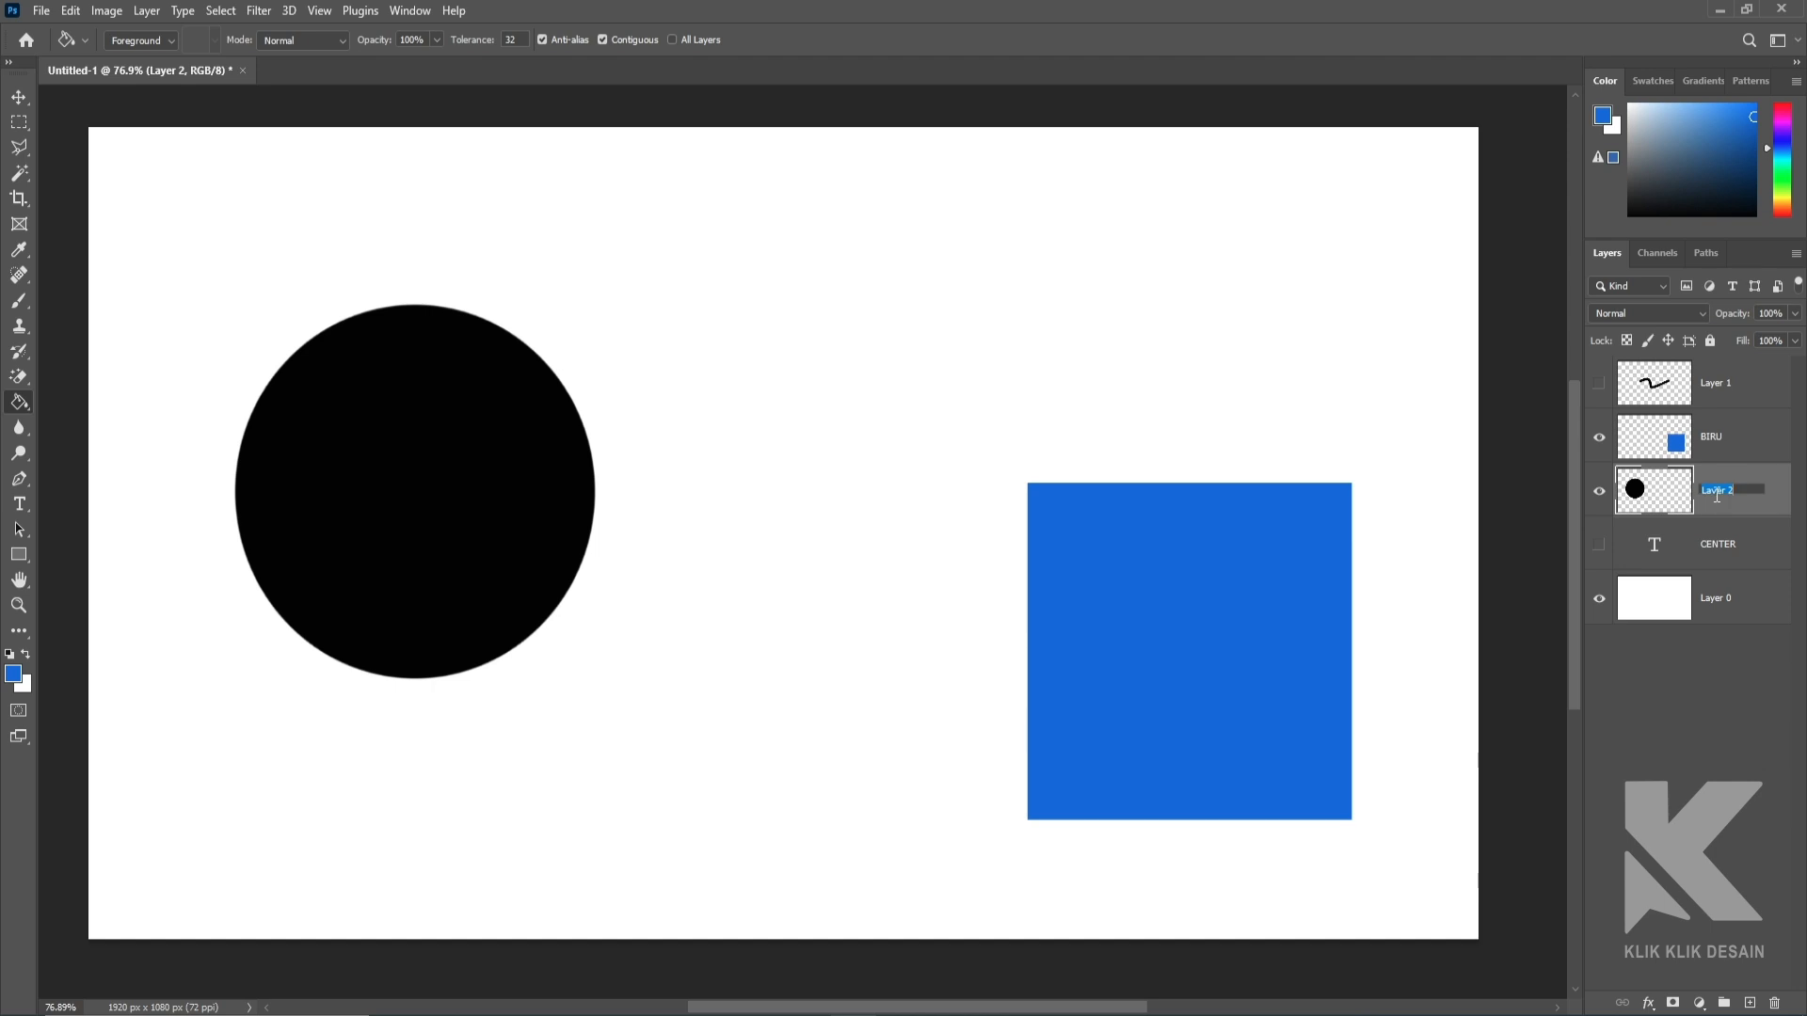
key("Return")
Step: Add the text "CENTER" in white over the black circle, directly above the HITAM layer
left_click(19, 504)
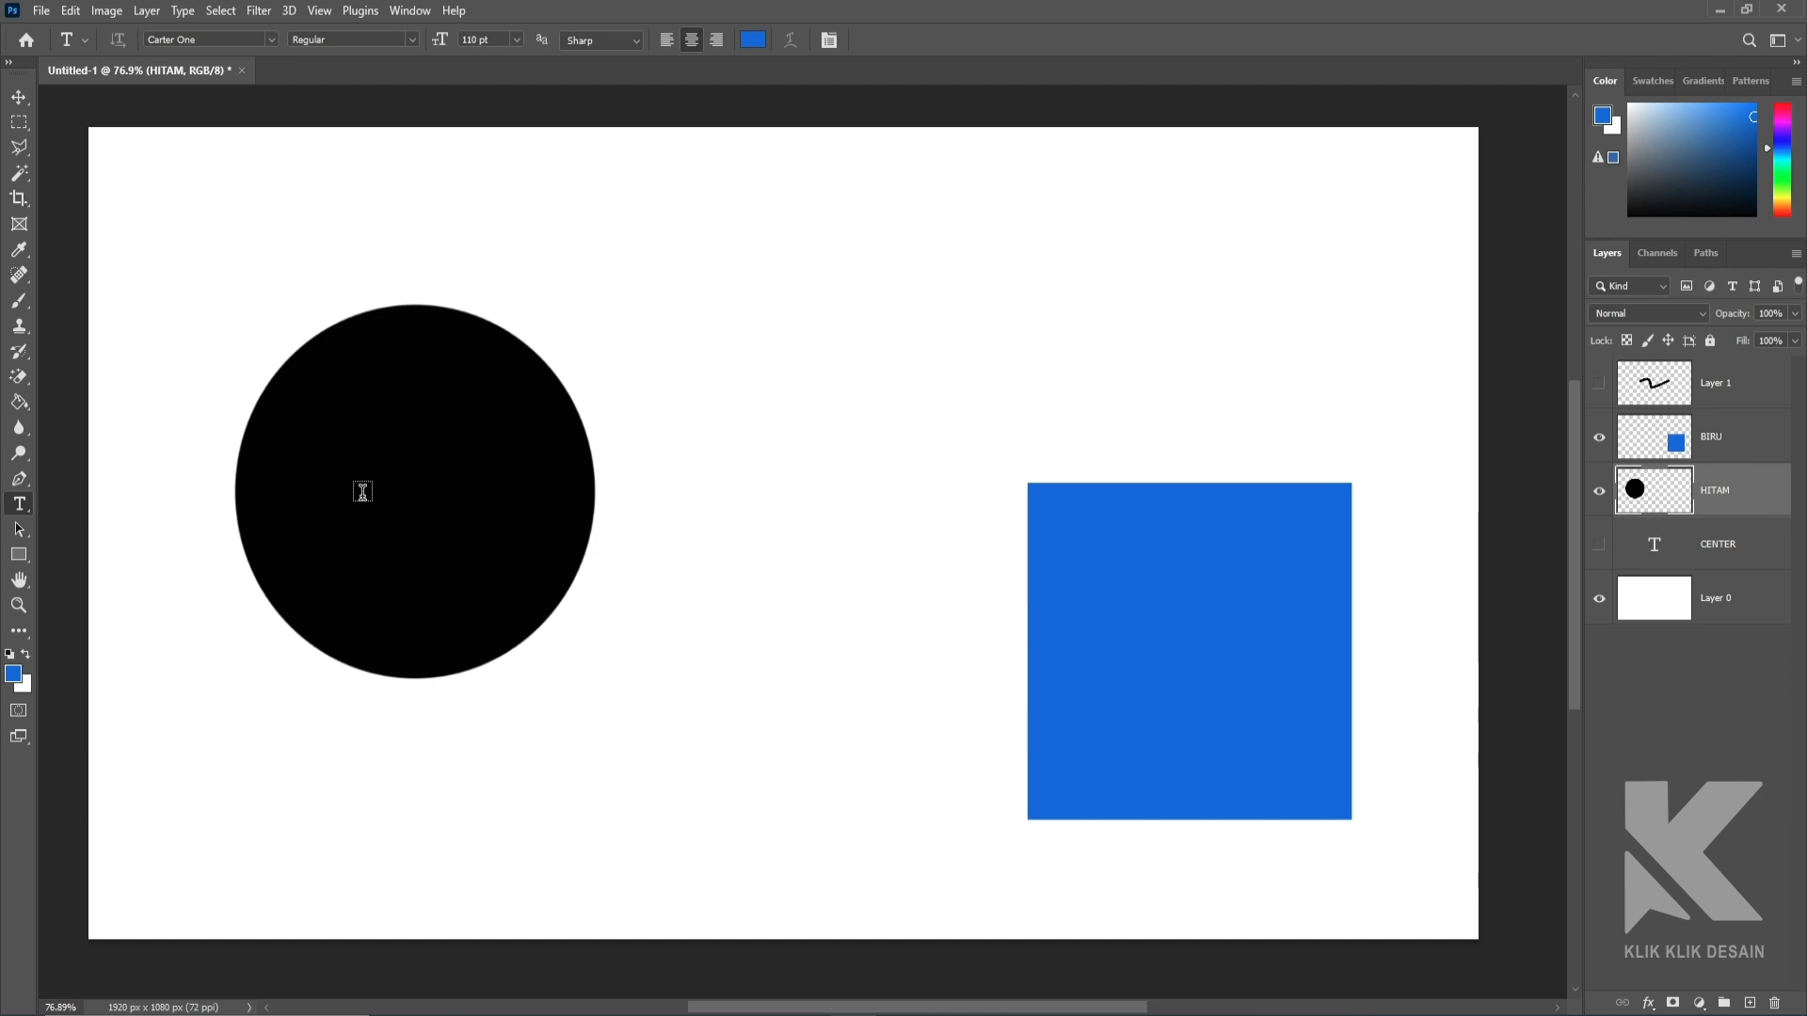
left_click(25, 655)
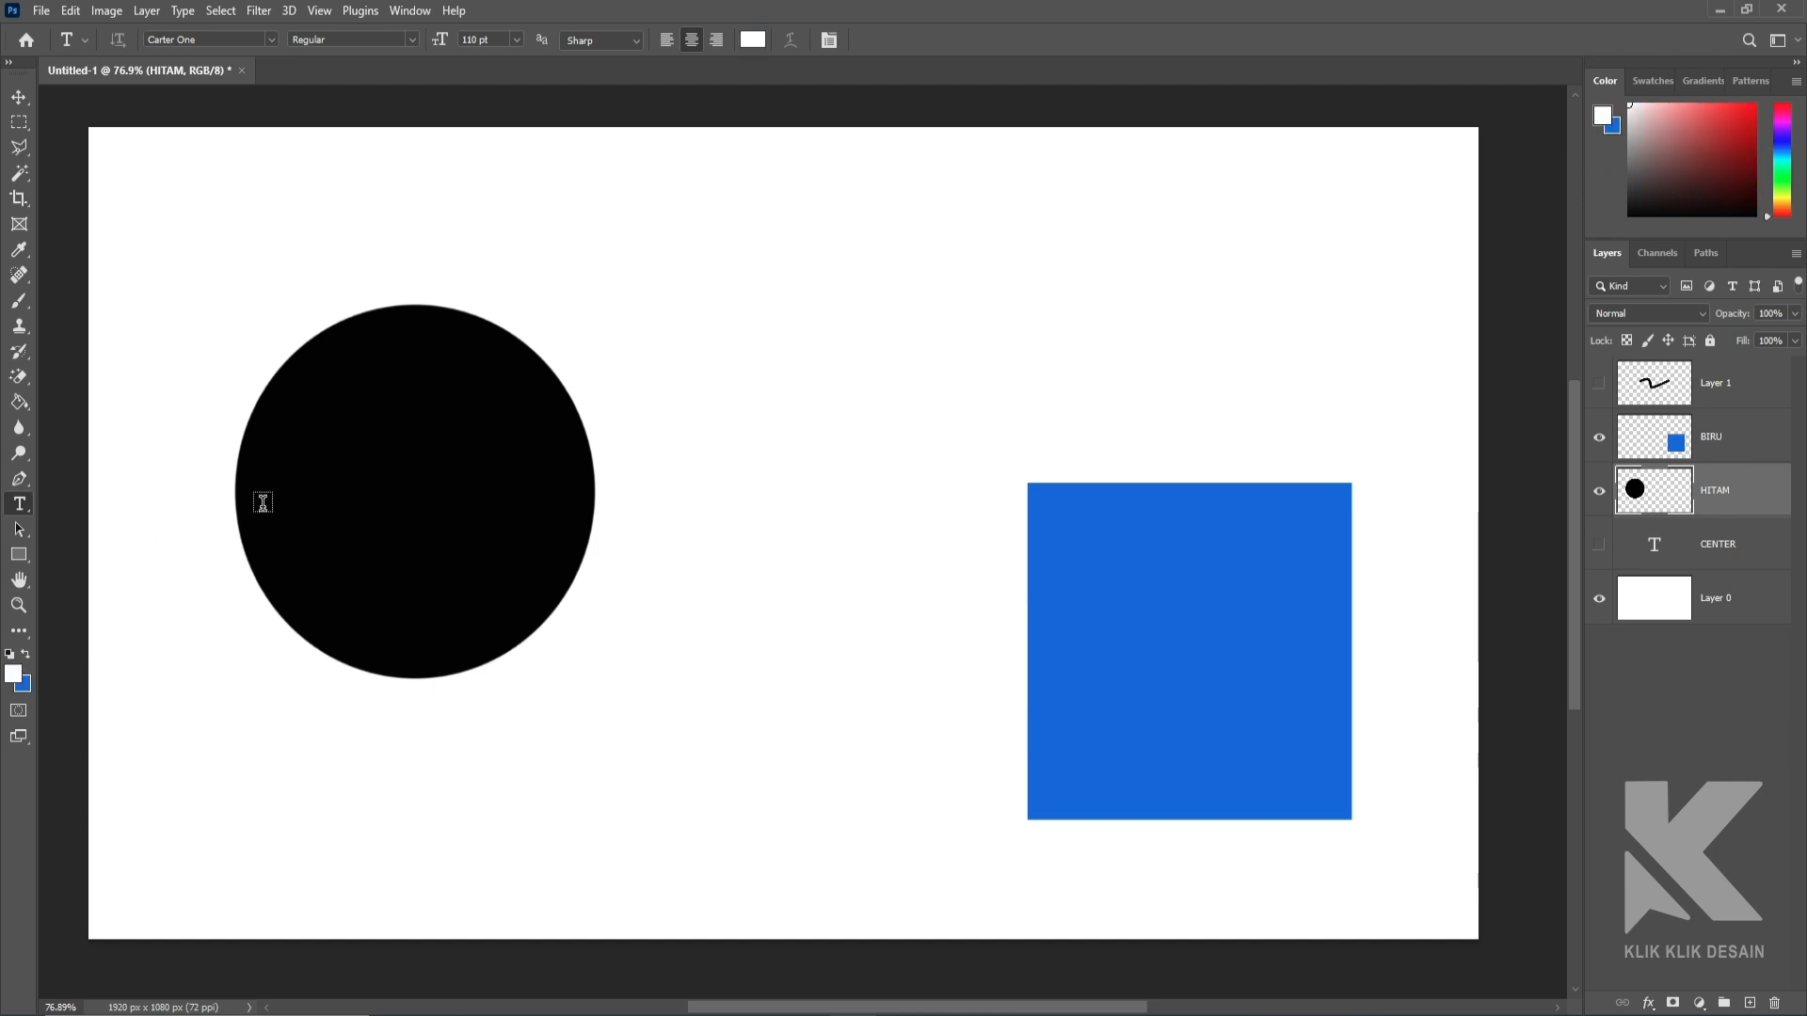
left_click(305, 488)
type("CENTER")
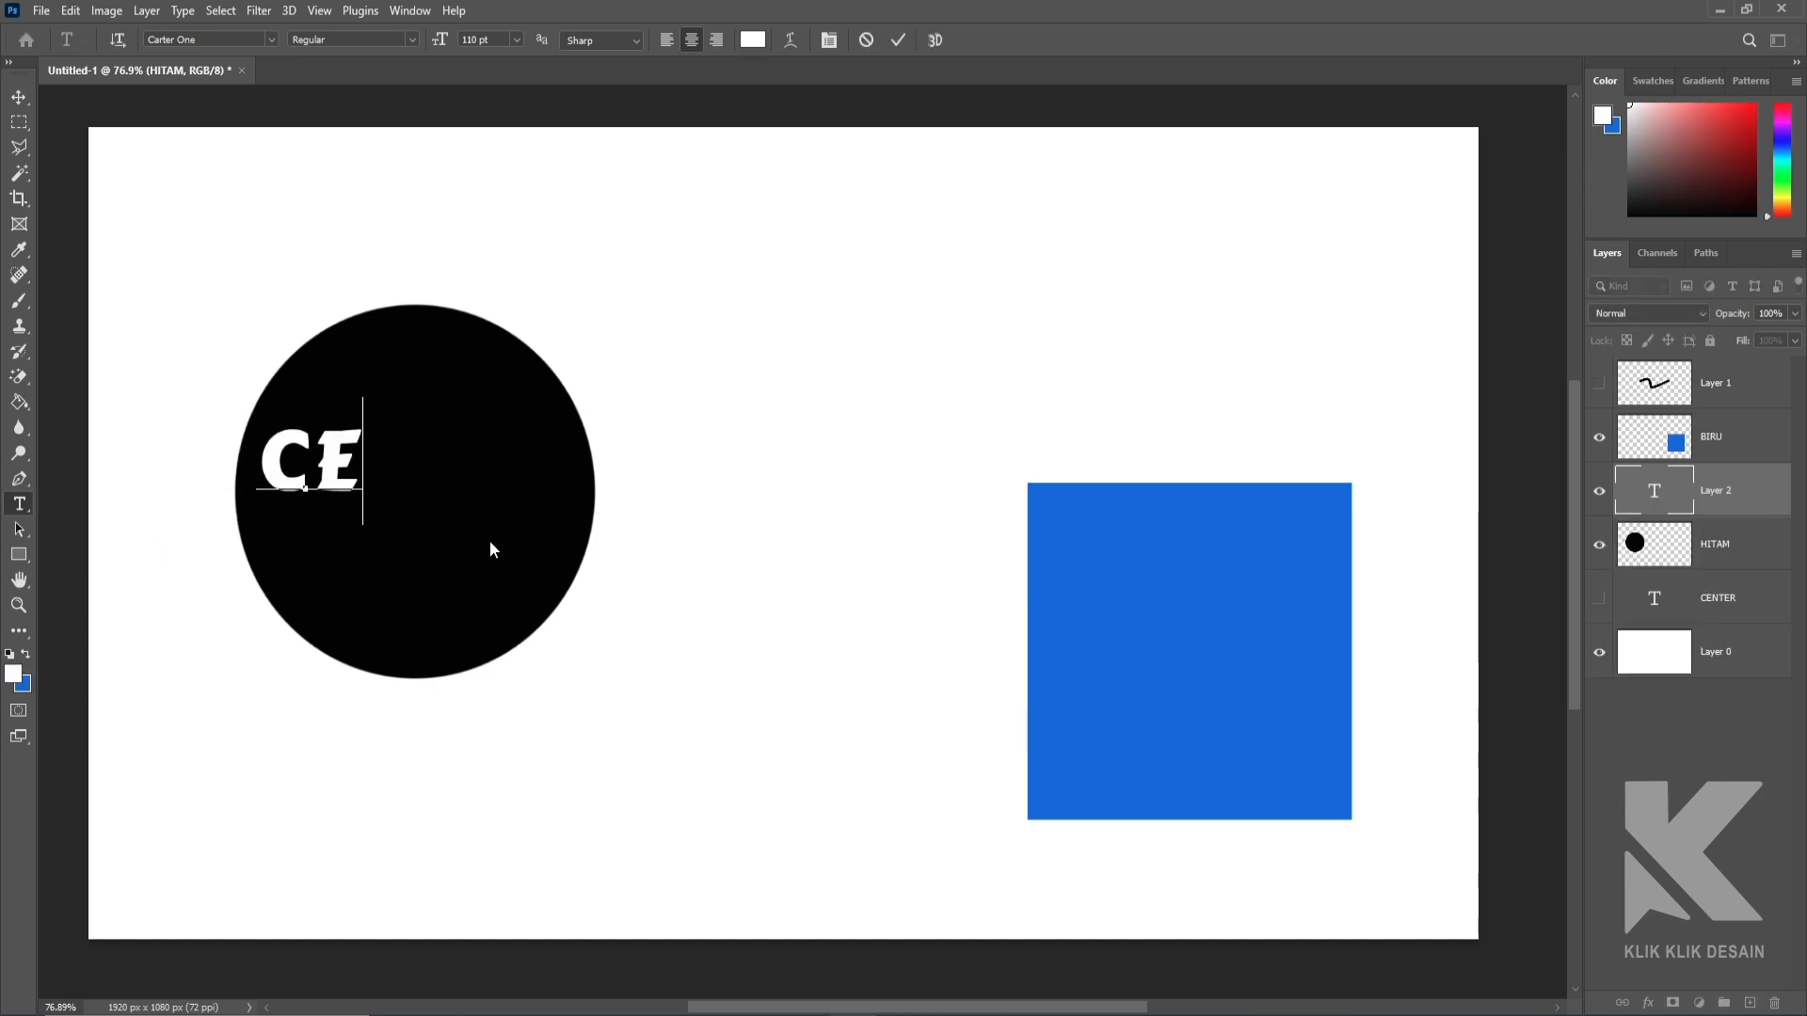
left_click(19, 96)
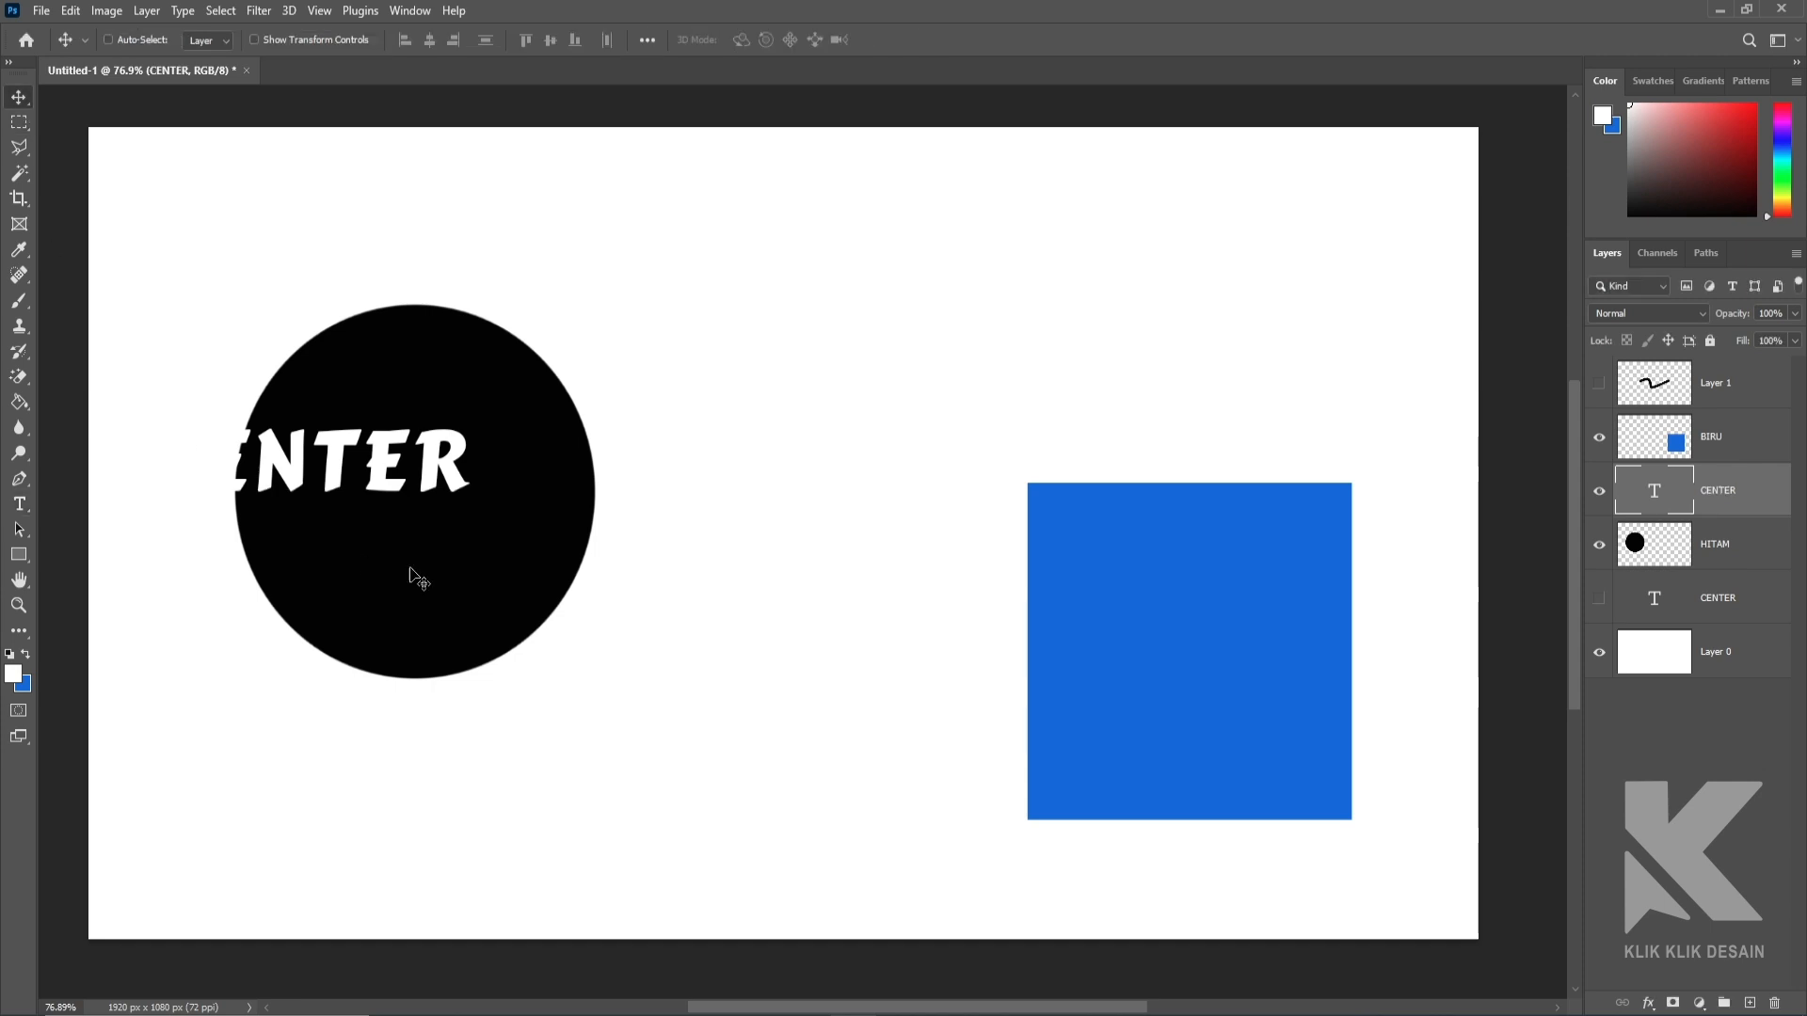
Step: Move the white CENTER text into the black circle and scale it down to roughly two-thirds, leaving it in the circle's upper part
left_click_drag(415, 577, 536, 589)
key("ctrl+t")
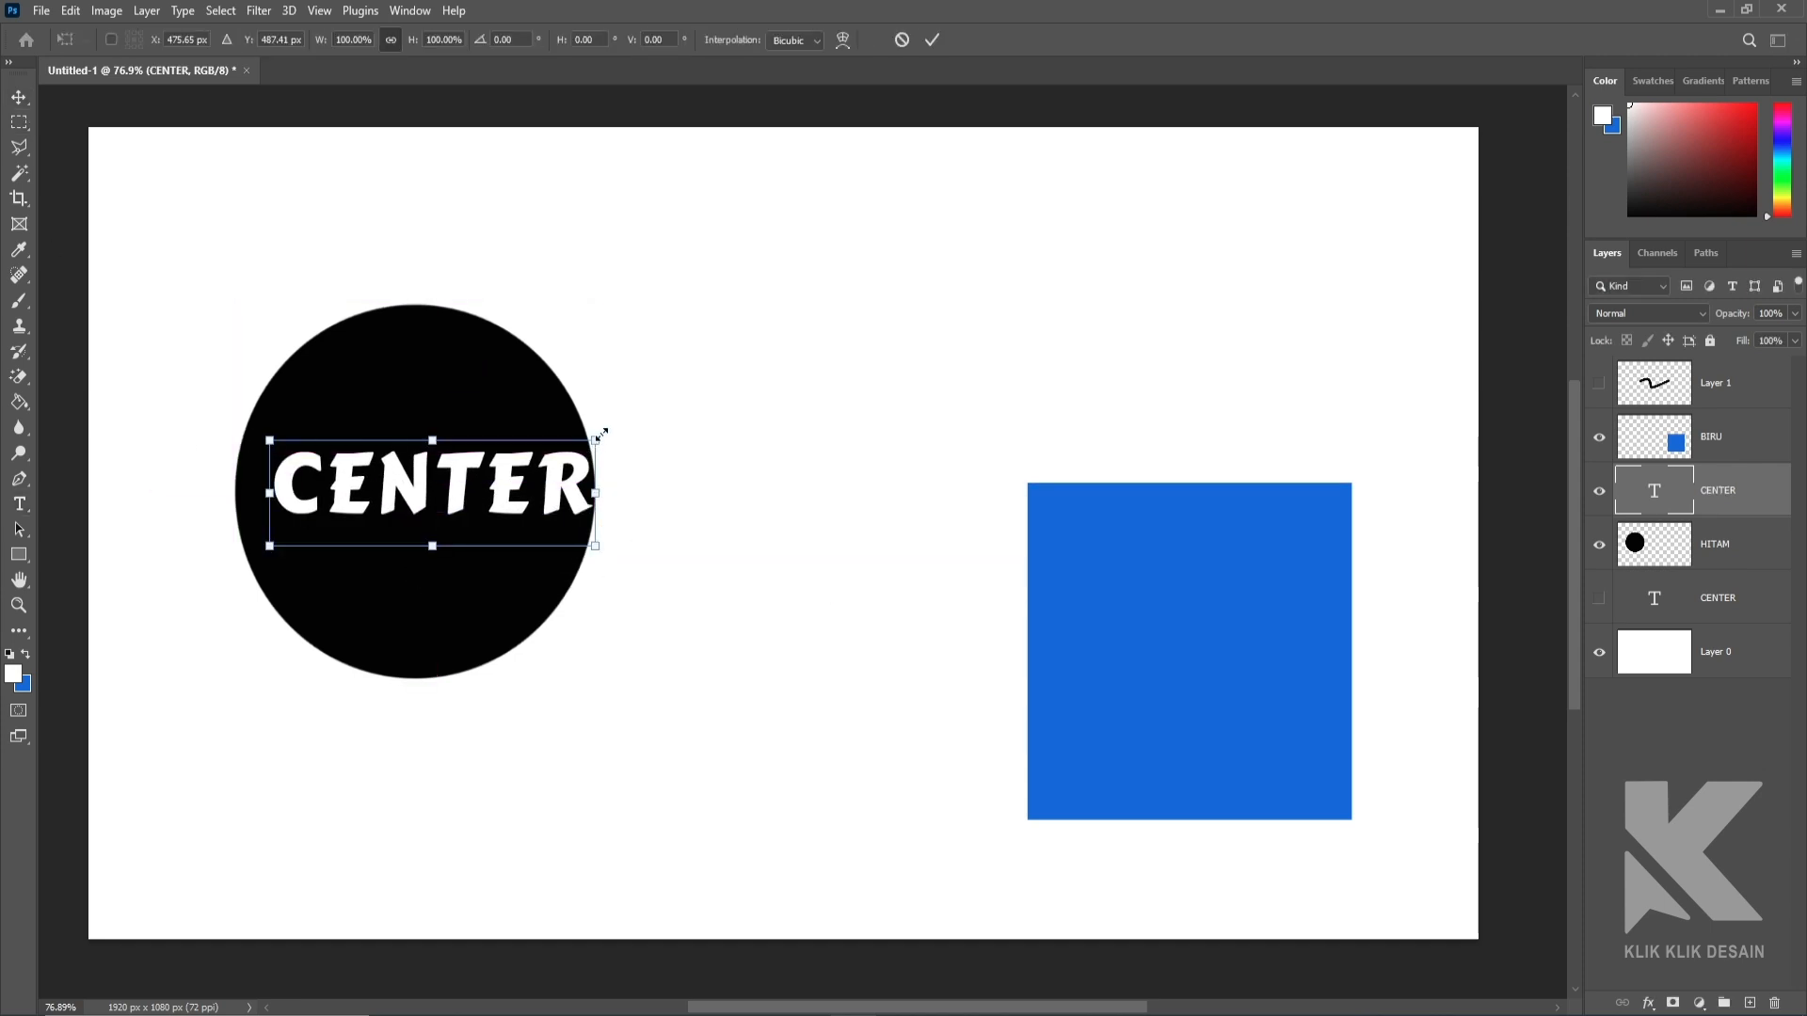
left_click_drag(600, 433, 451, 434)
key("Return")
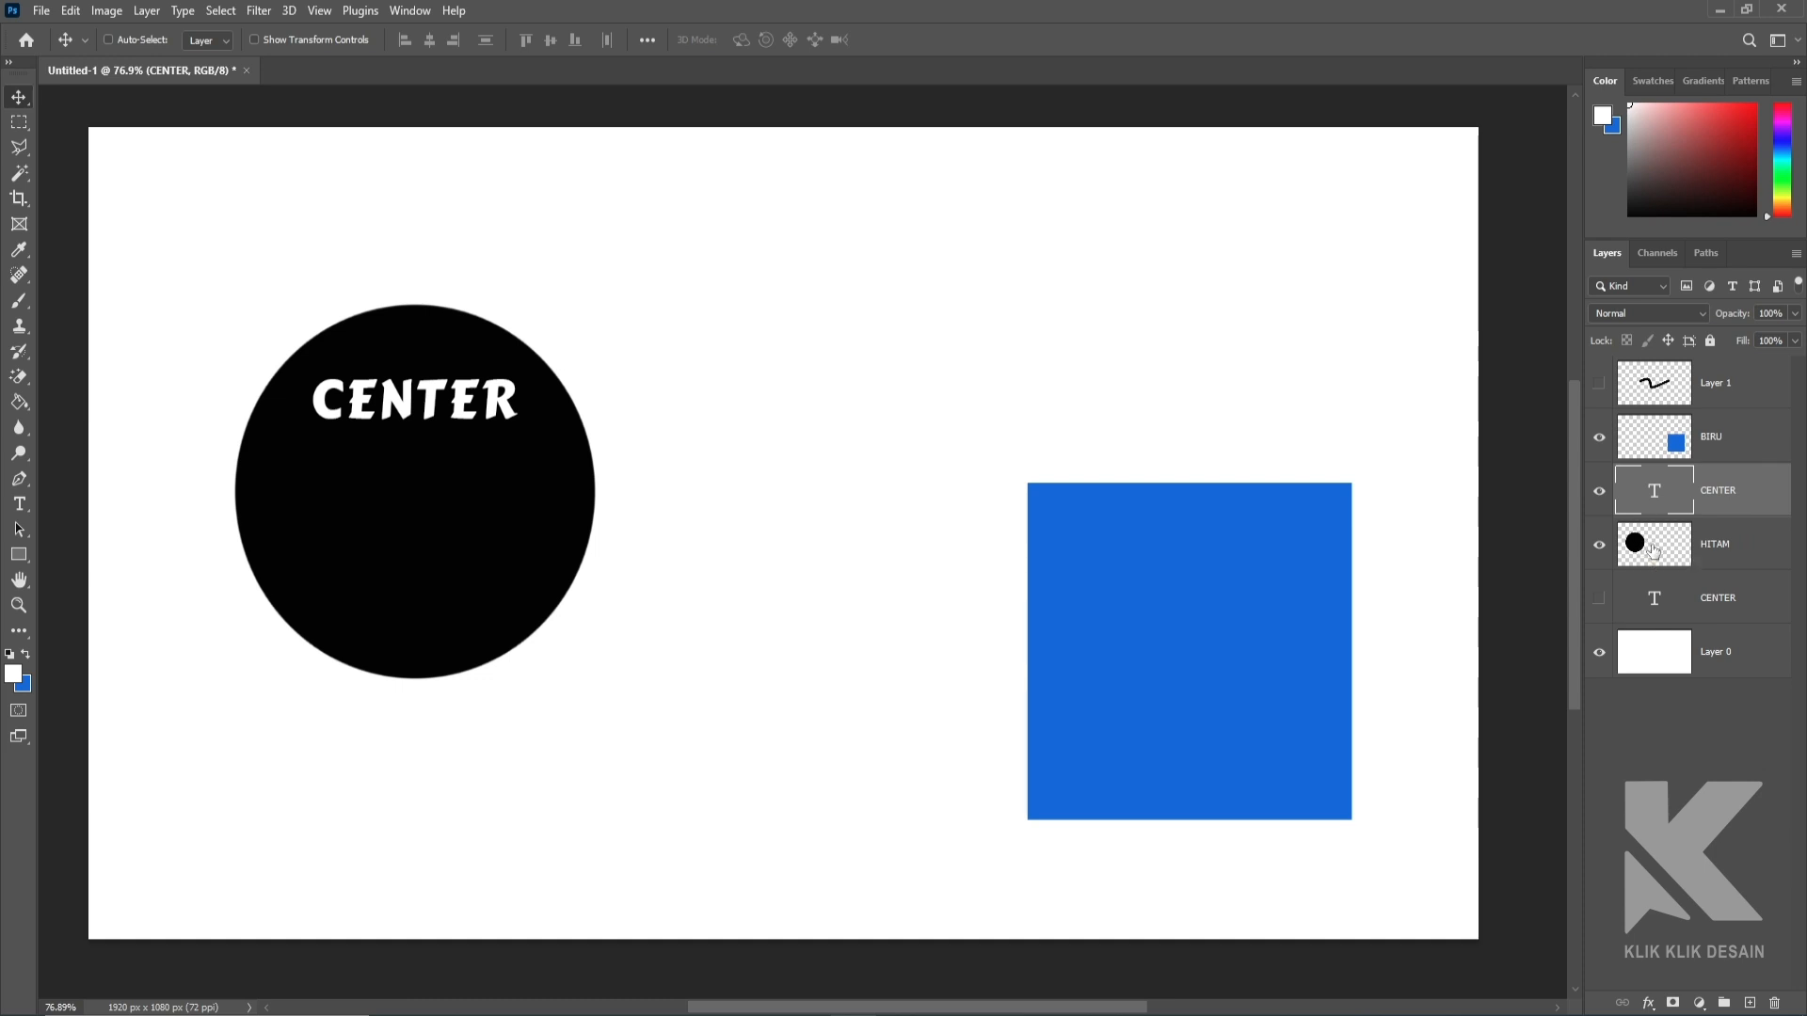
Step: Load the HITAM circle as a selection, align the white CENTER text to its vertical centre, and deselect
key("ctrl")
left_click(1637, 555, "ctrl")
left_click(555, 40)
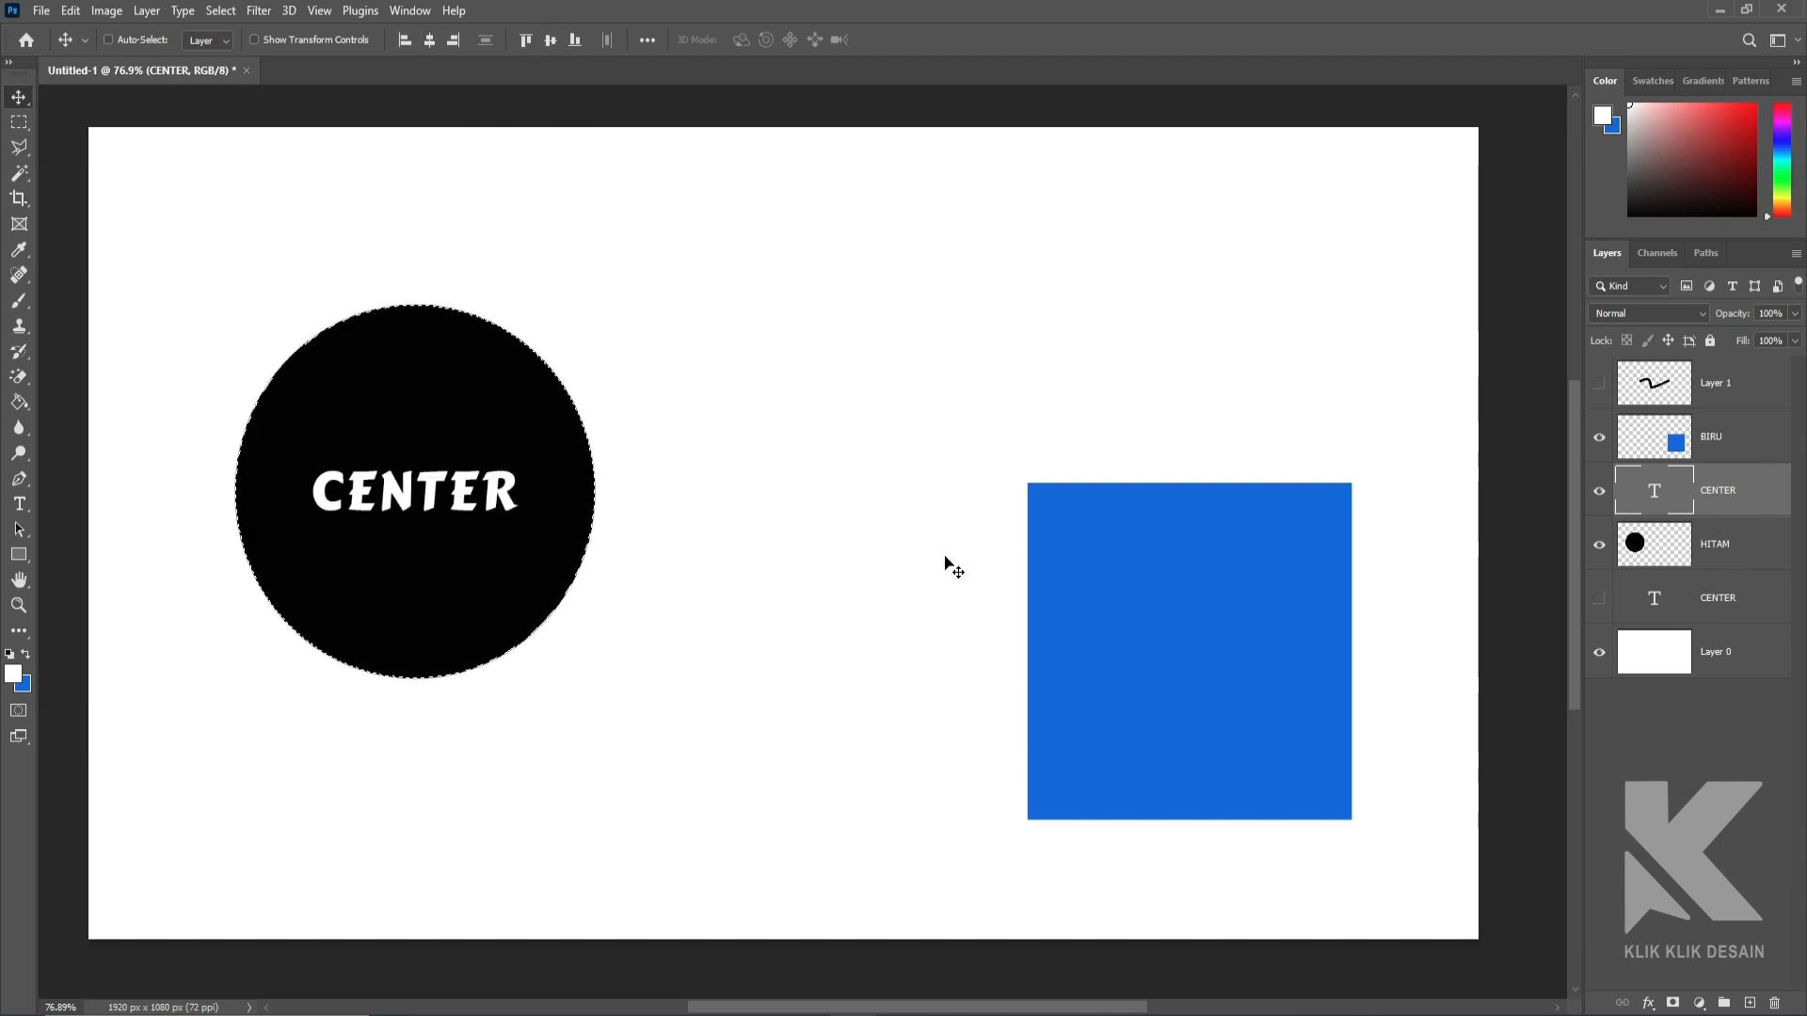
key("ctrl+d")
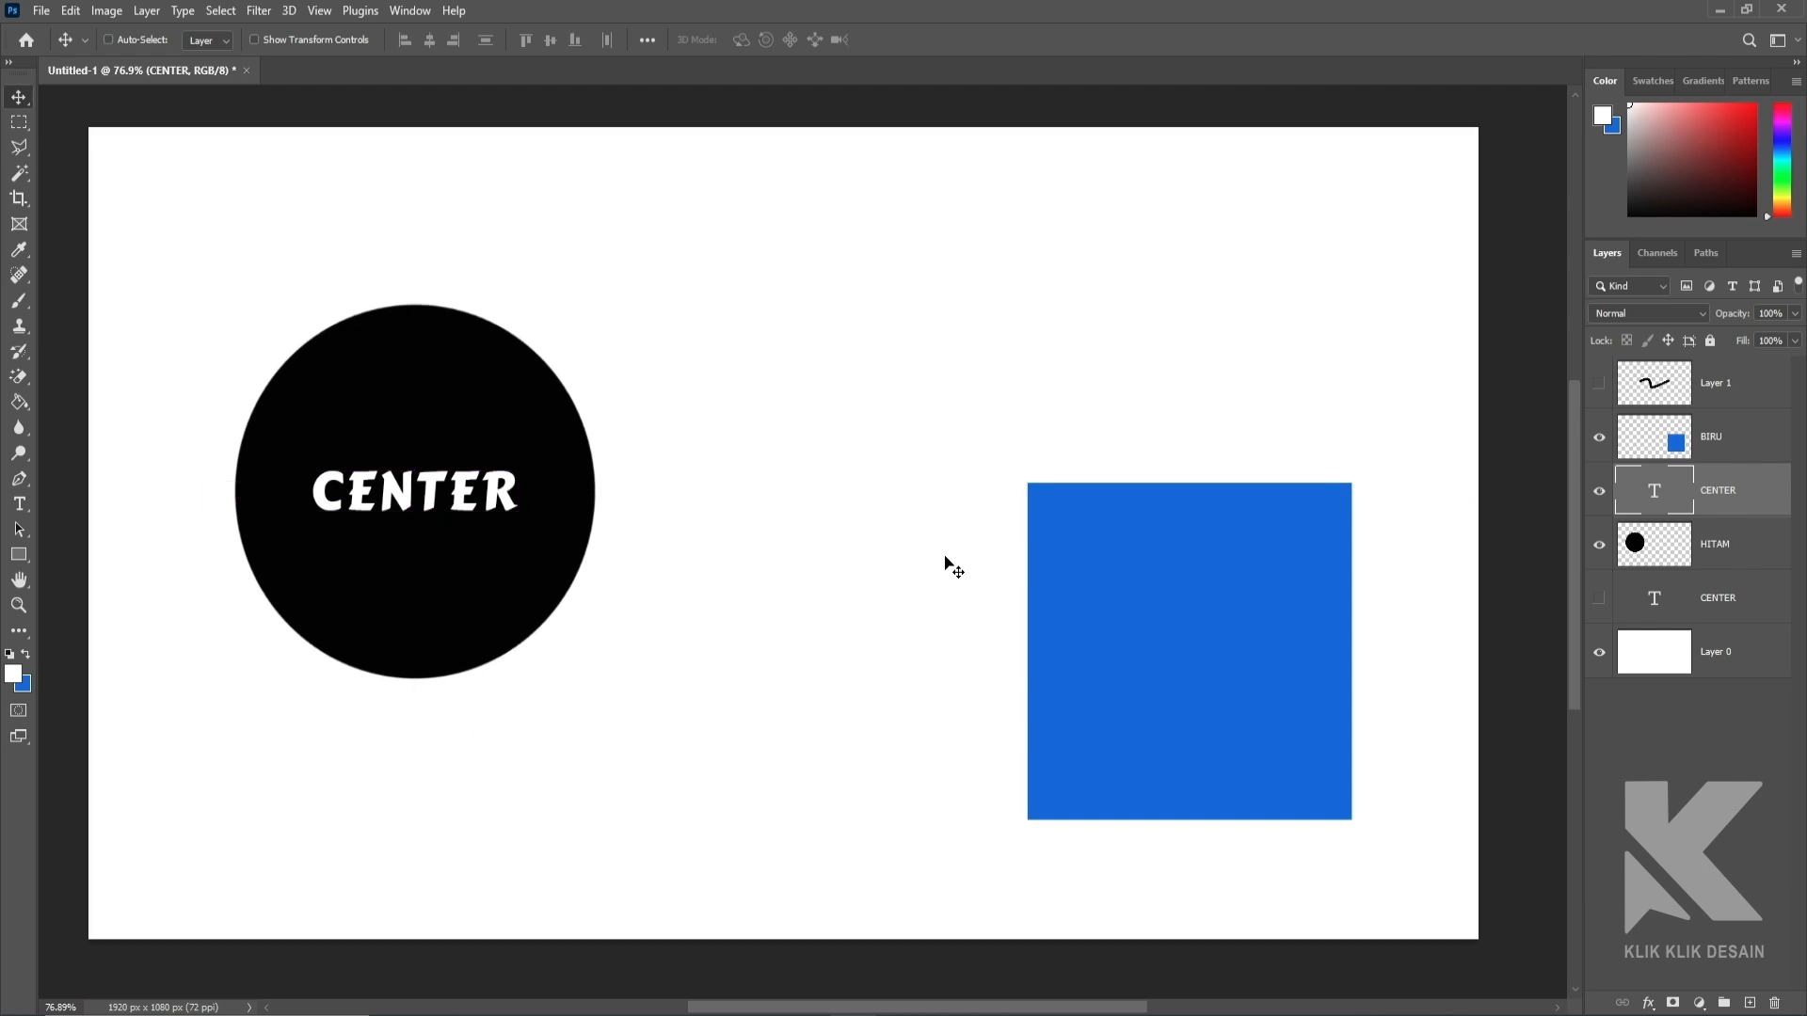
Step: Group the white CENTER text with HITAM, move the group over the blue square, and stack it above the BIRU layer
left_click(1741, 551, "ctrl")
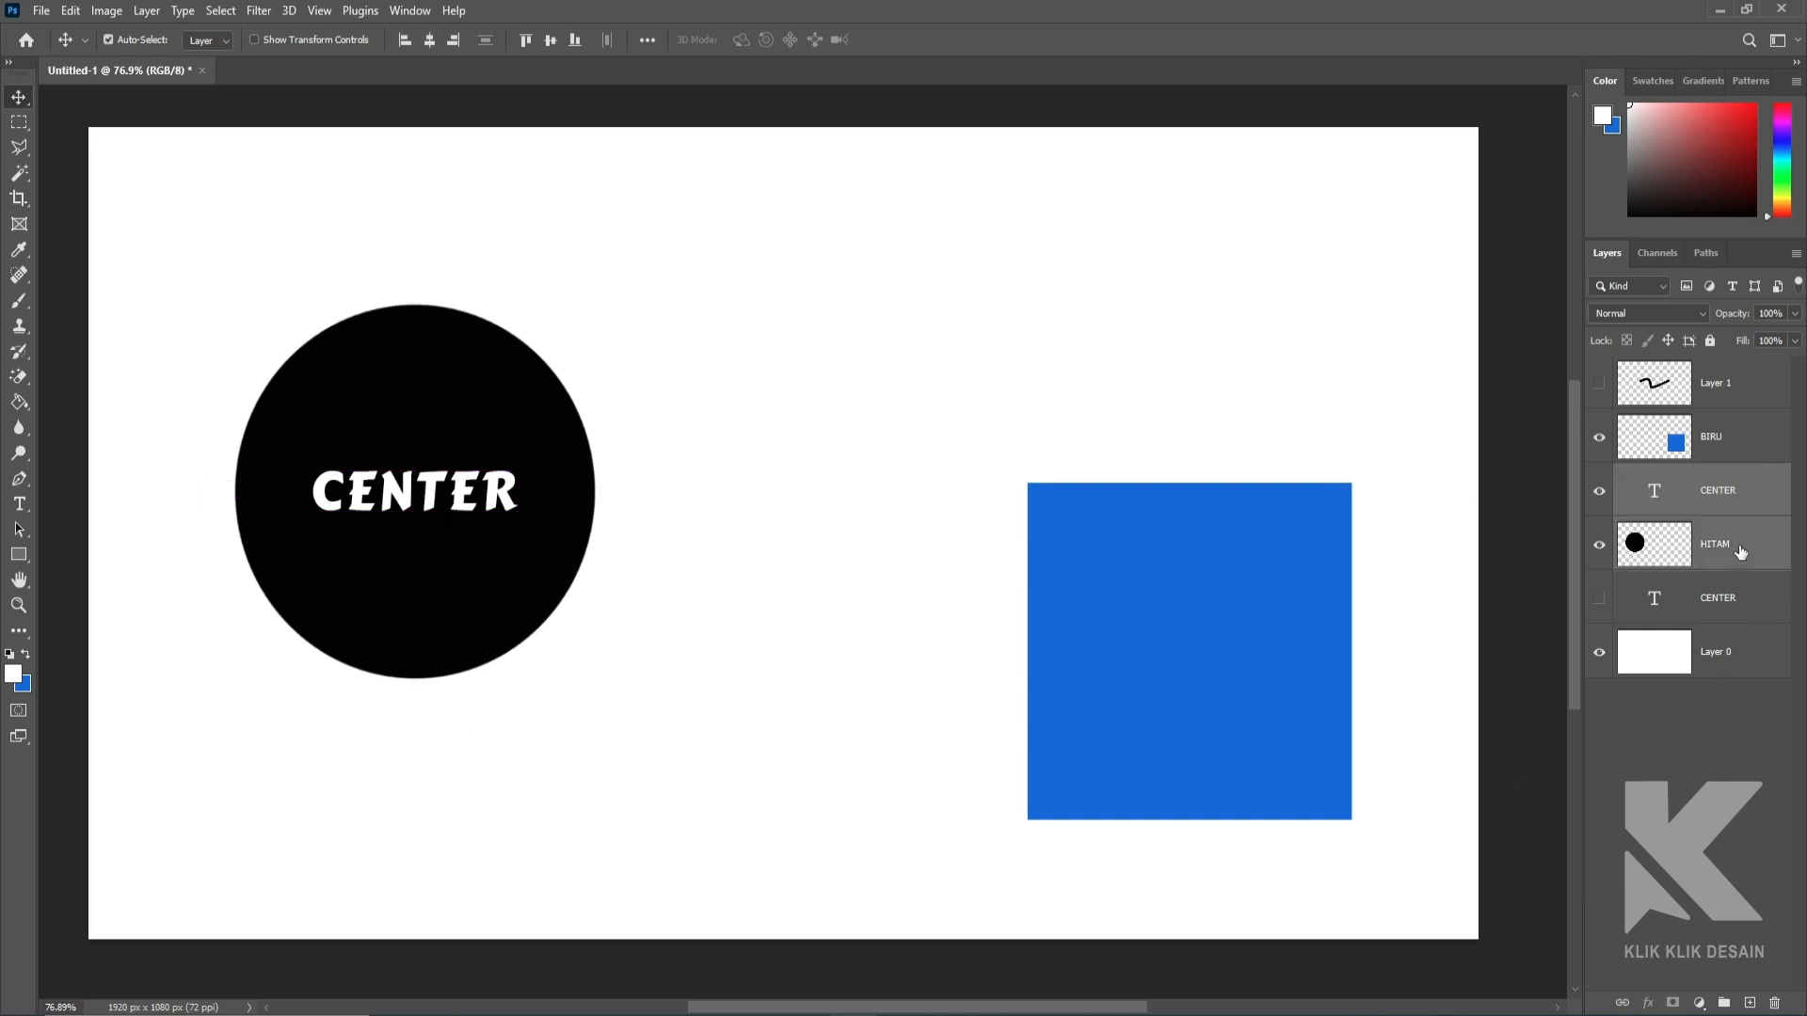
key("ctrl+g")
left_click_drag(476, 520, 1267, 702)
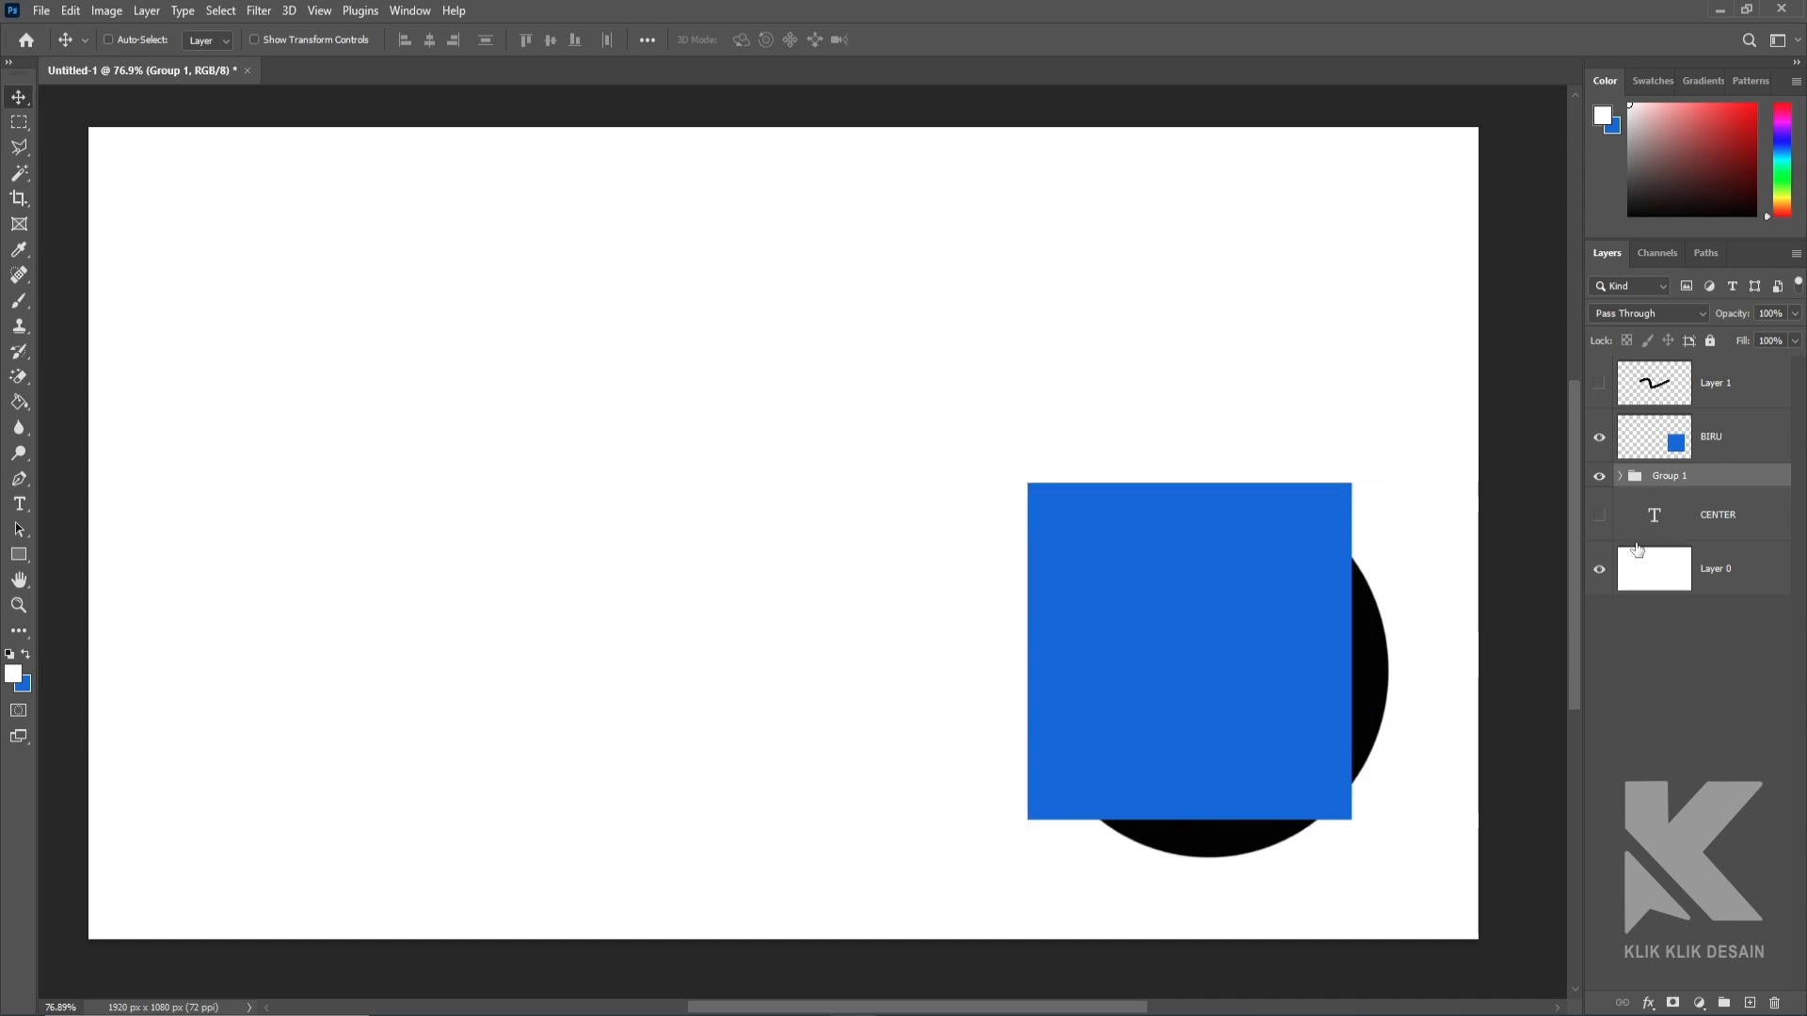
left_click_drag(1666, 476, 1657, 419)
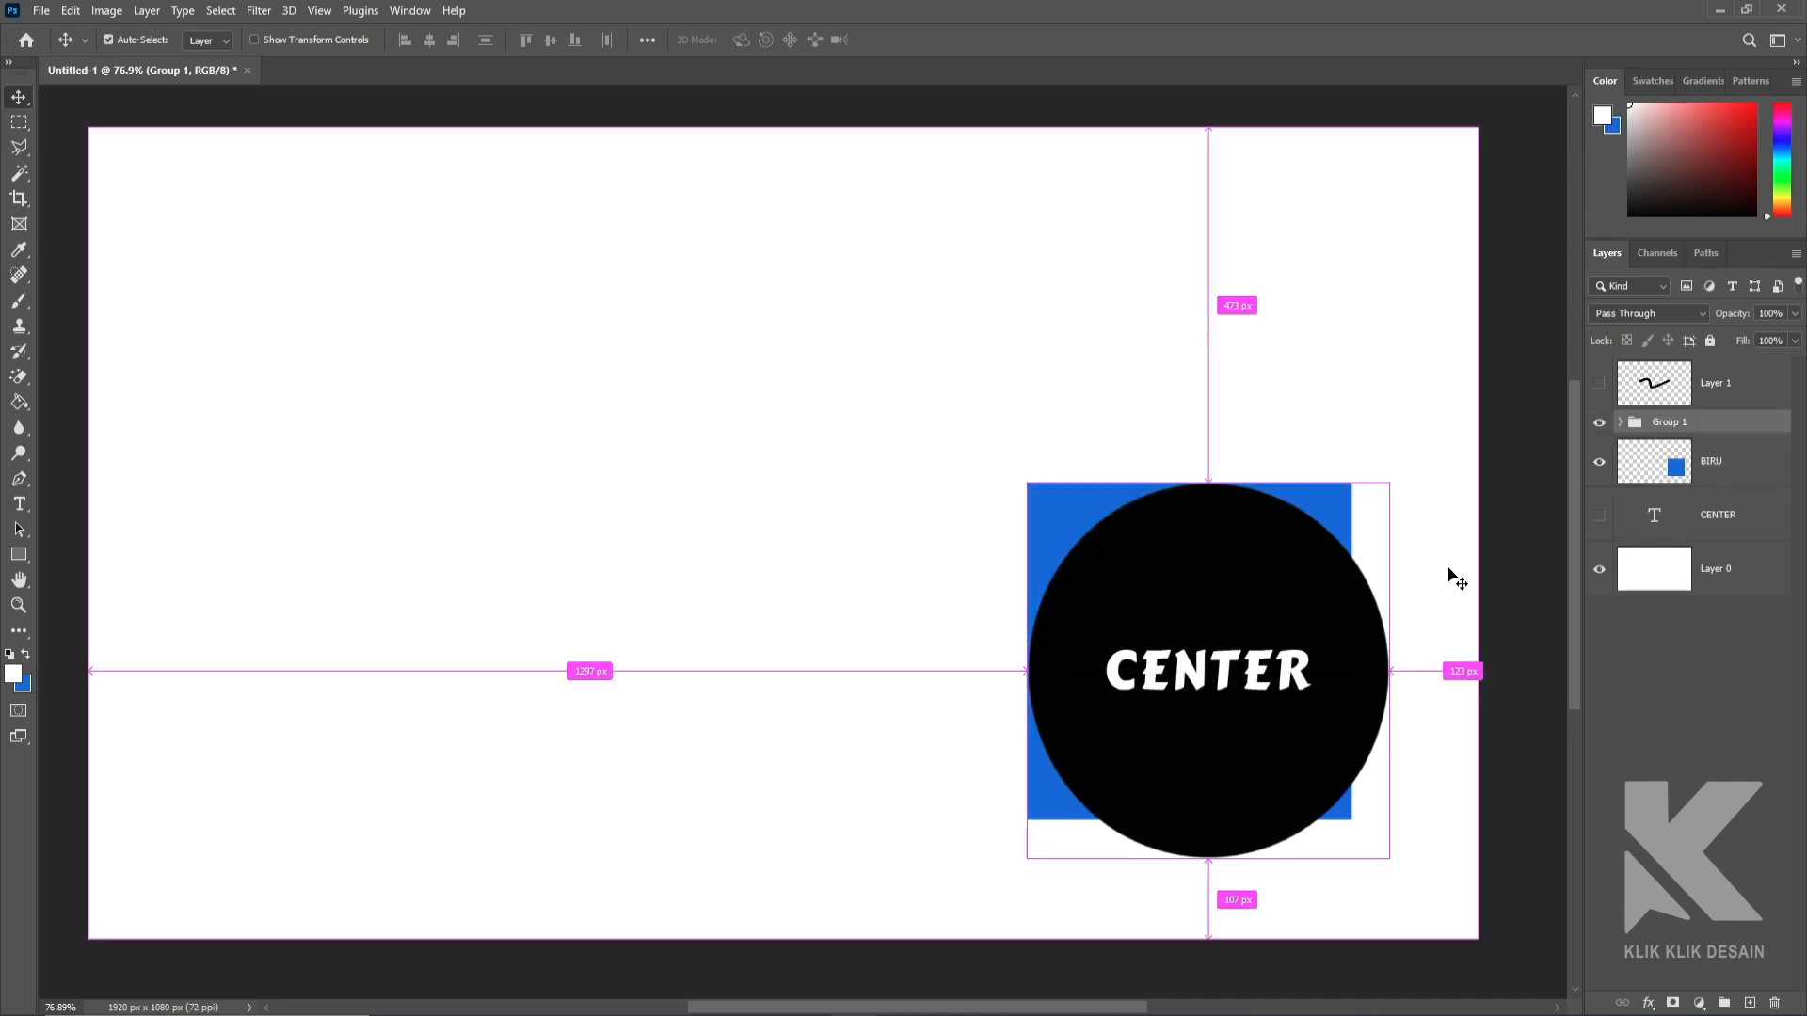
Step: Scale Group 1 to about 59% and place it off-centre inside the blue square
key("ctrl+t")
left_click_drag(1384, 485, 1315, 563)
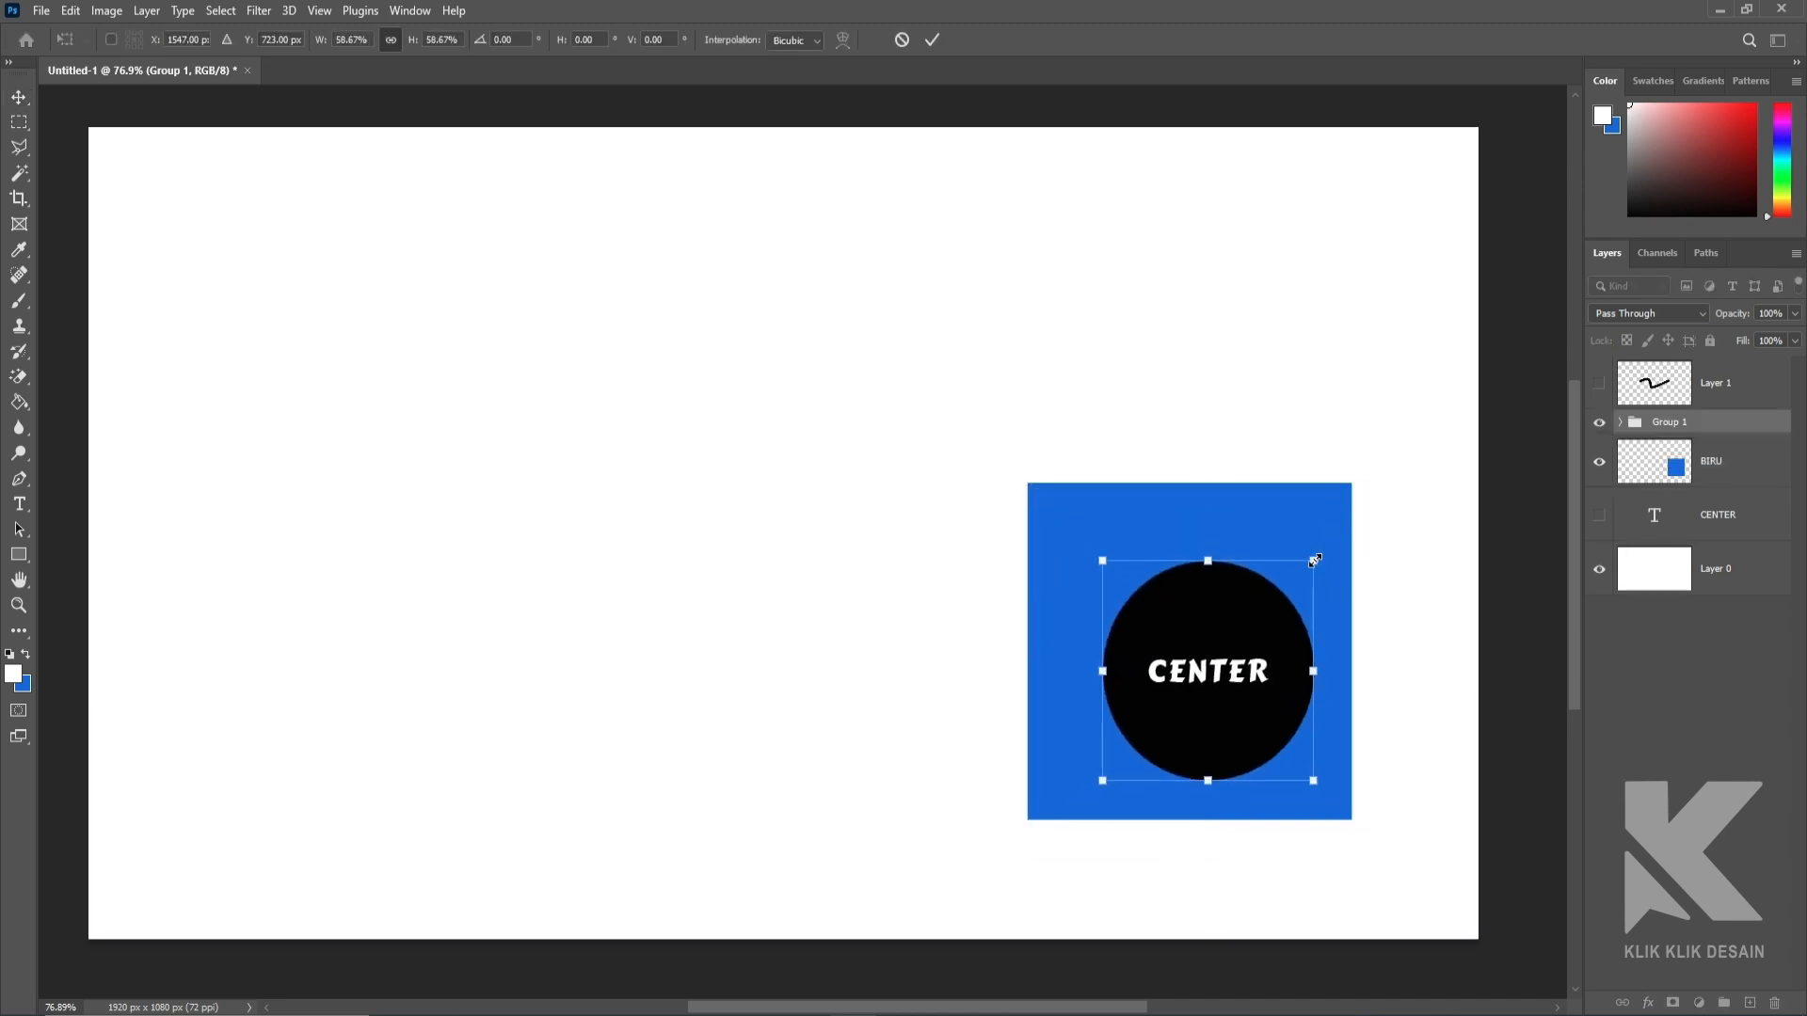
key("Return")
left_click_drag(1190, 674, 1140, 687)
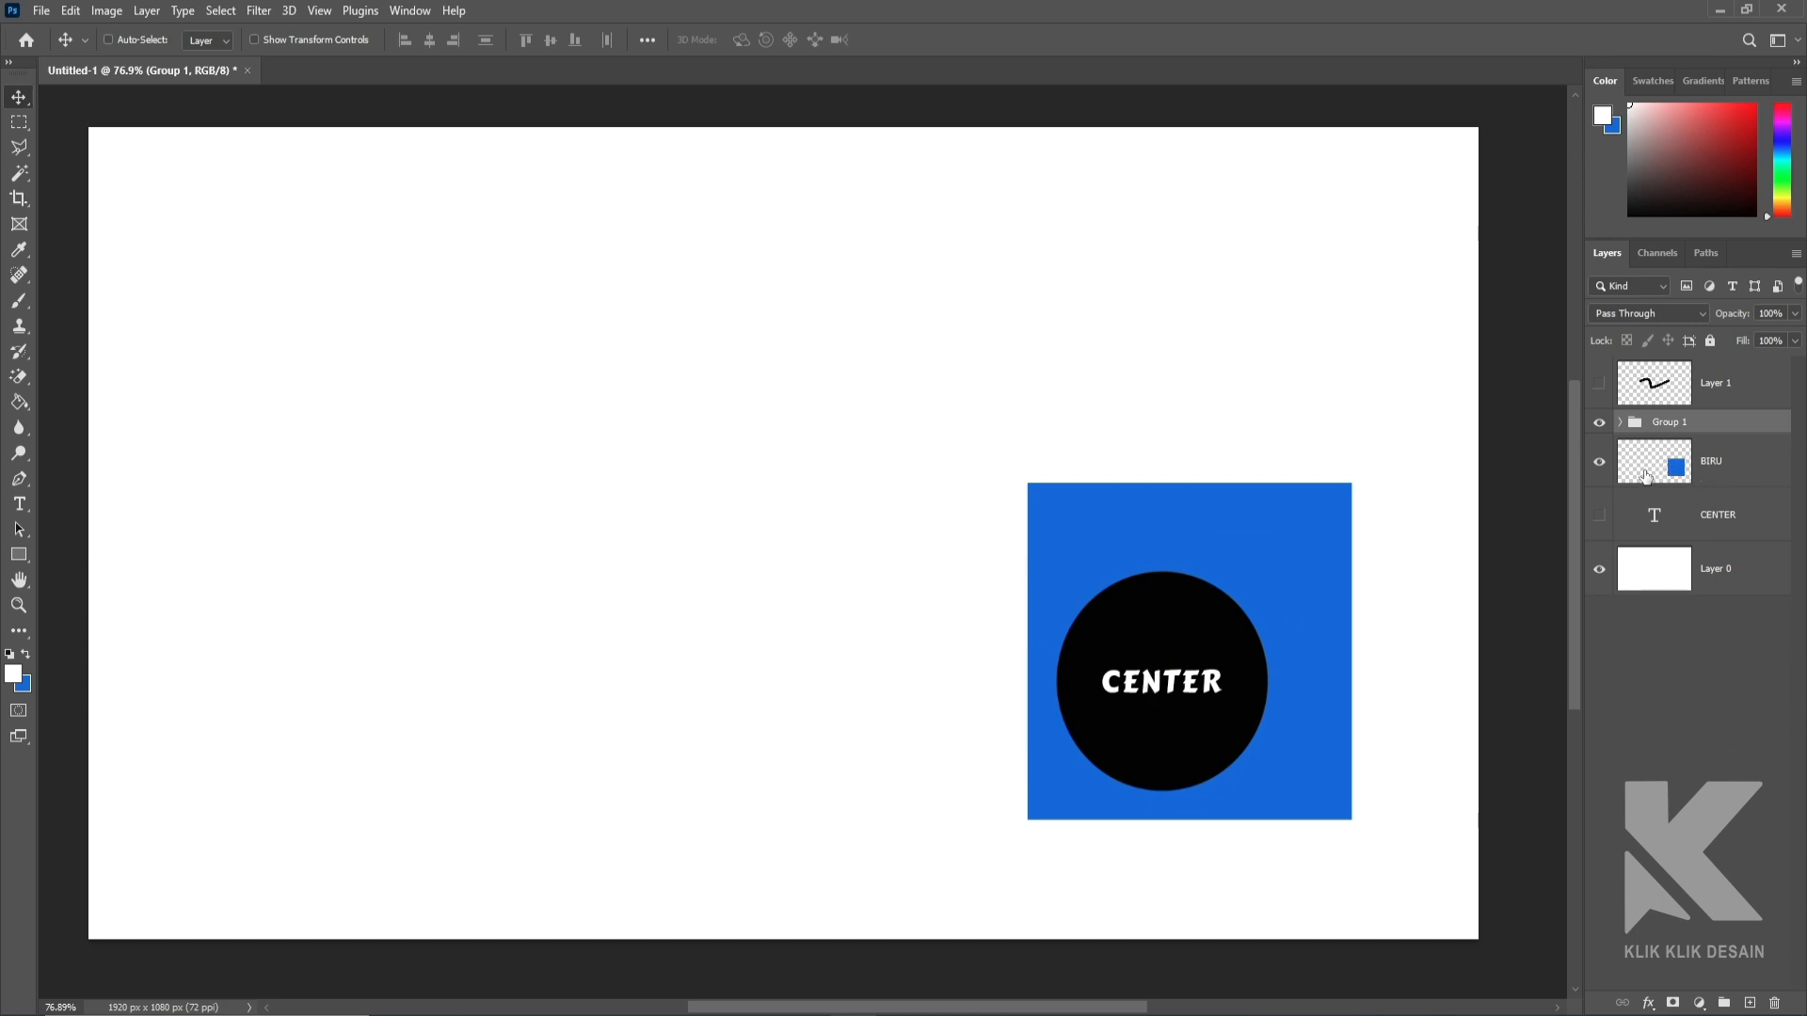
Step: Load the BIRU square as a selection, centre Group 1 horizontally and vertically within it, and deselect
key("ctrl")
left_click(1647, 477, "ctrl")
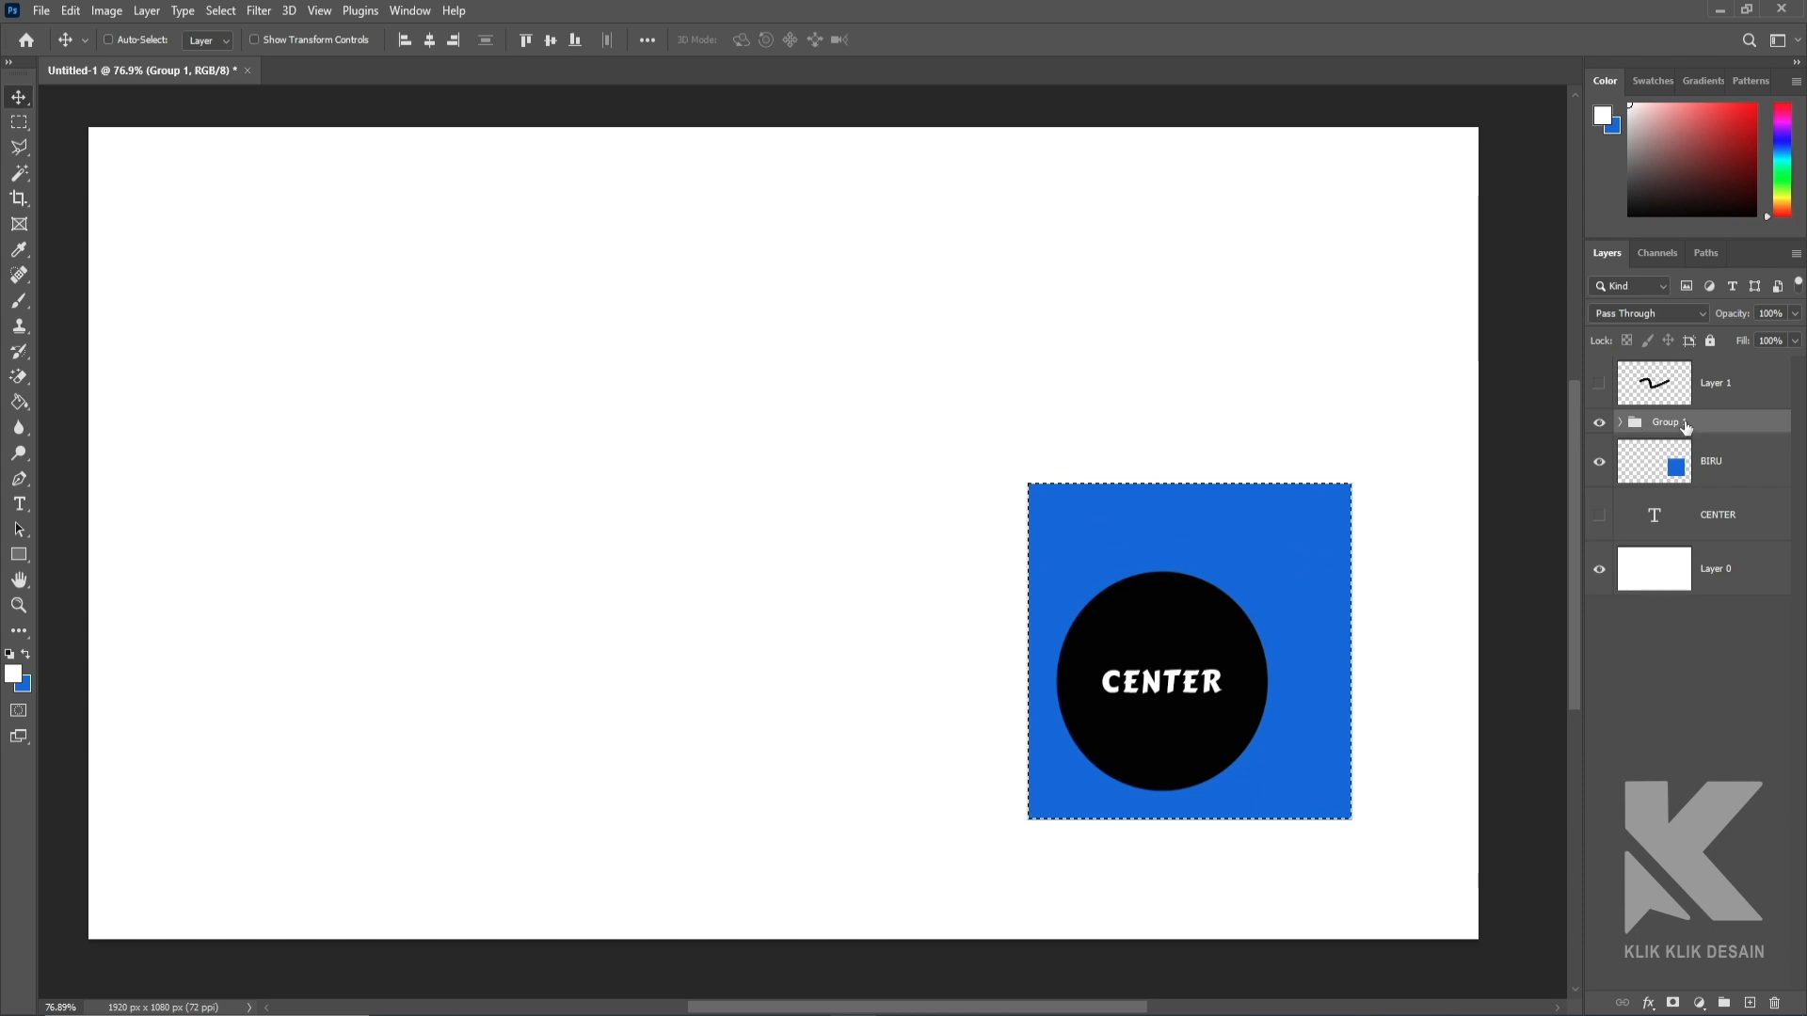
left_click(1619, 423)
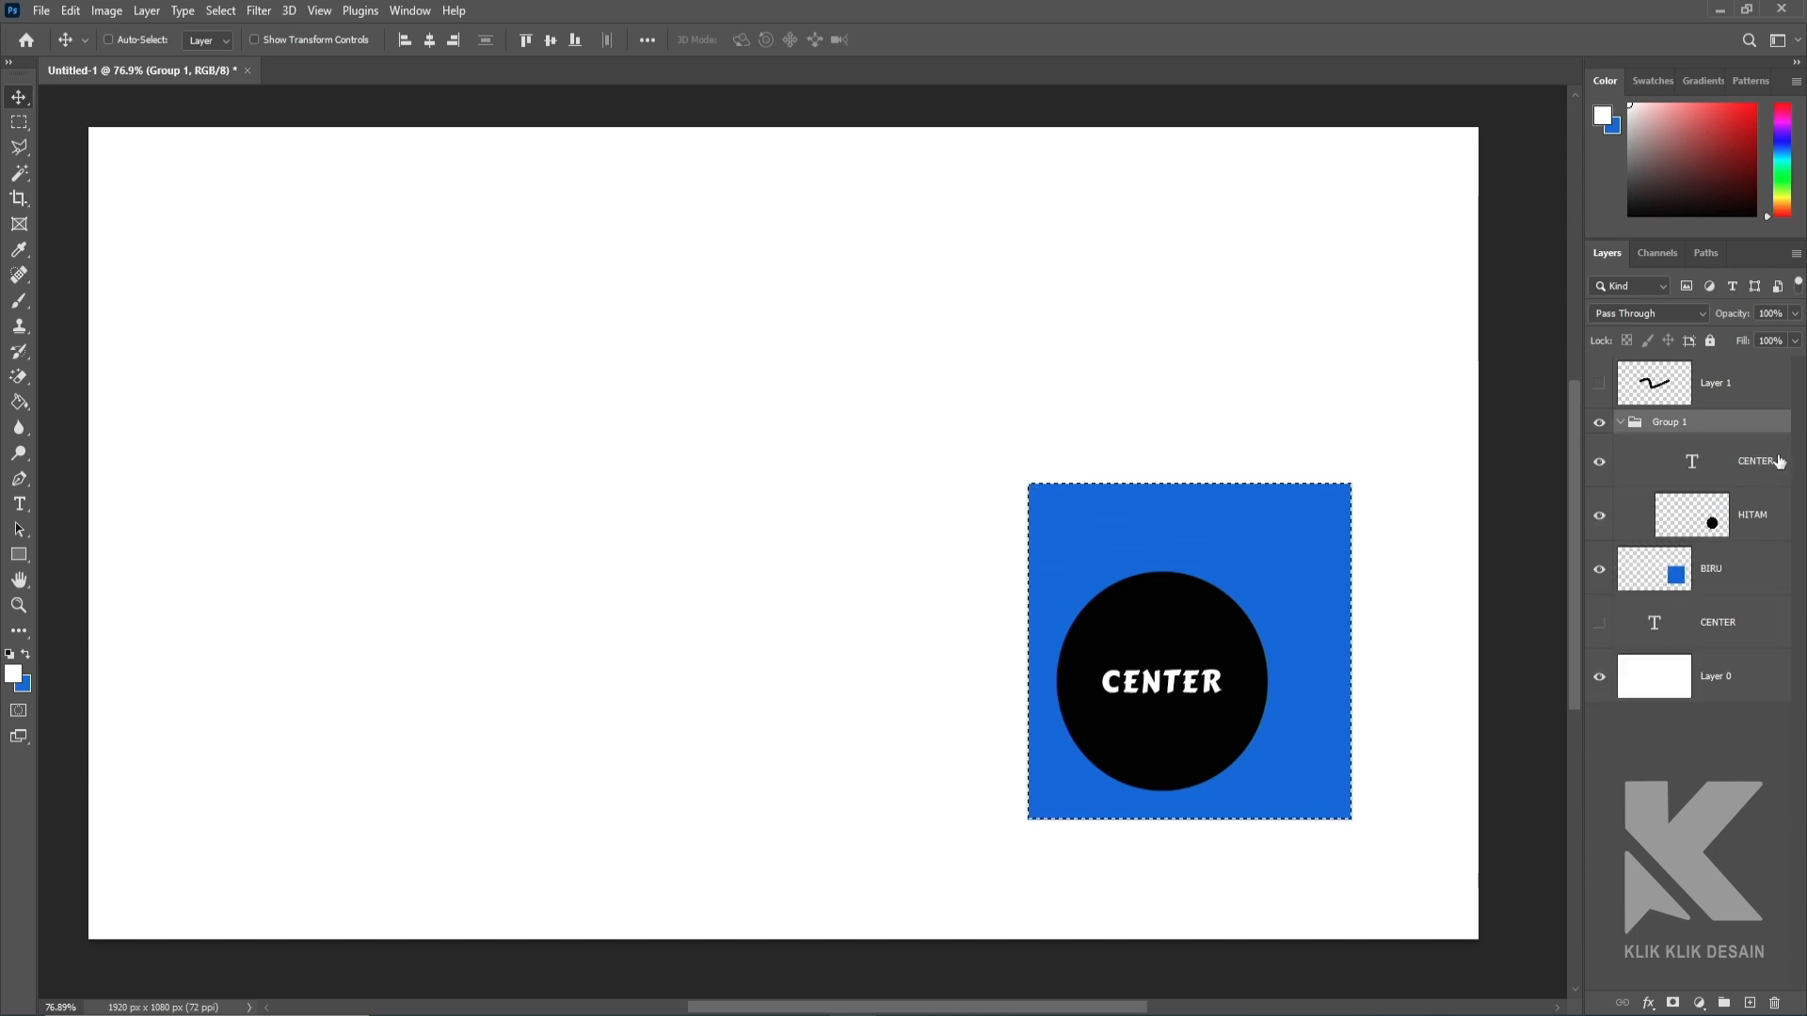
left_click(1619, 422)
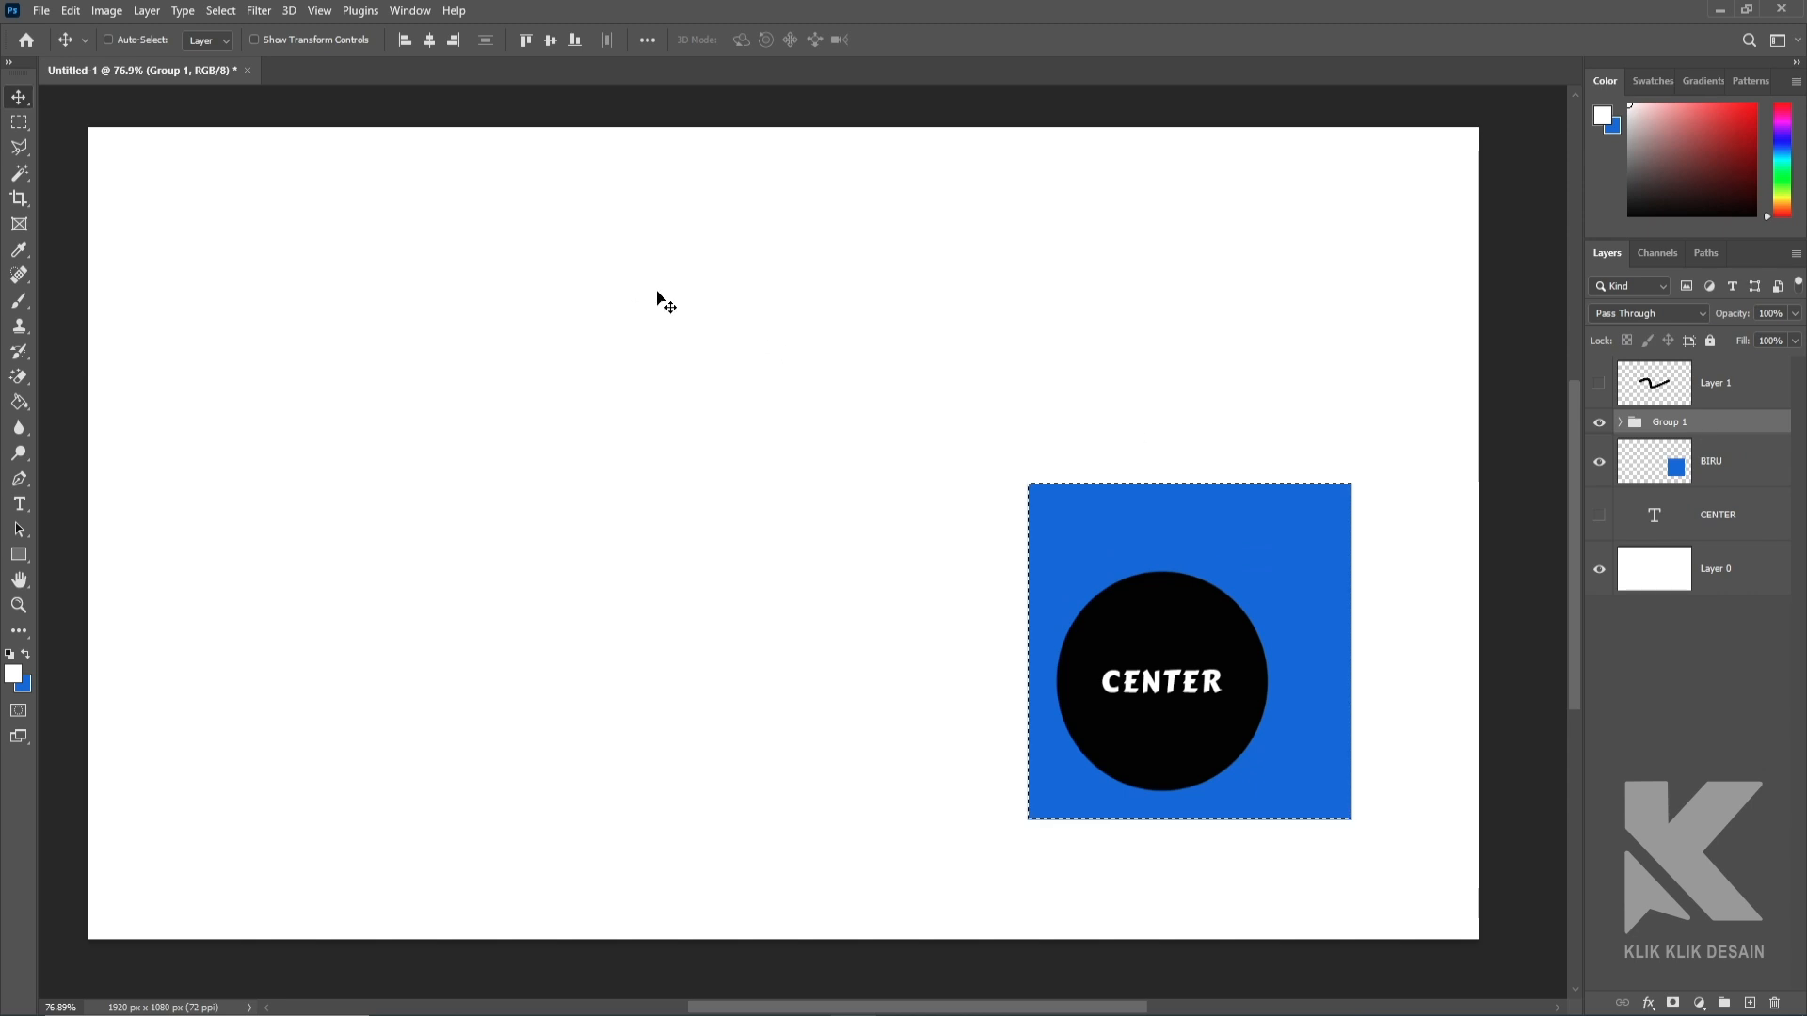
left_click(431, 45)
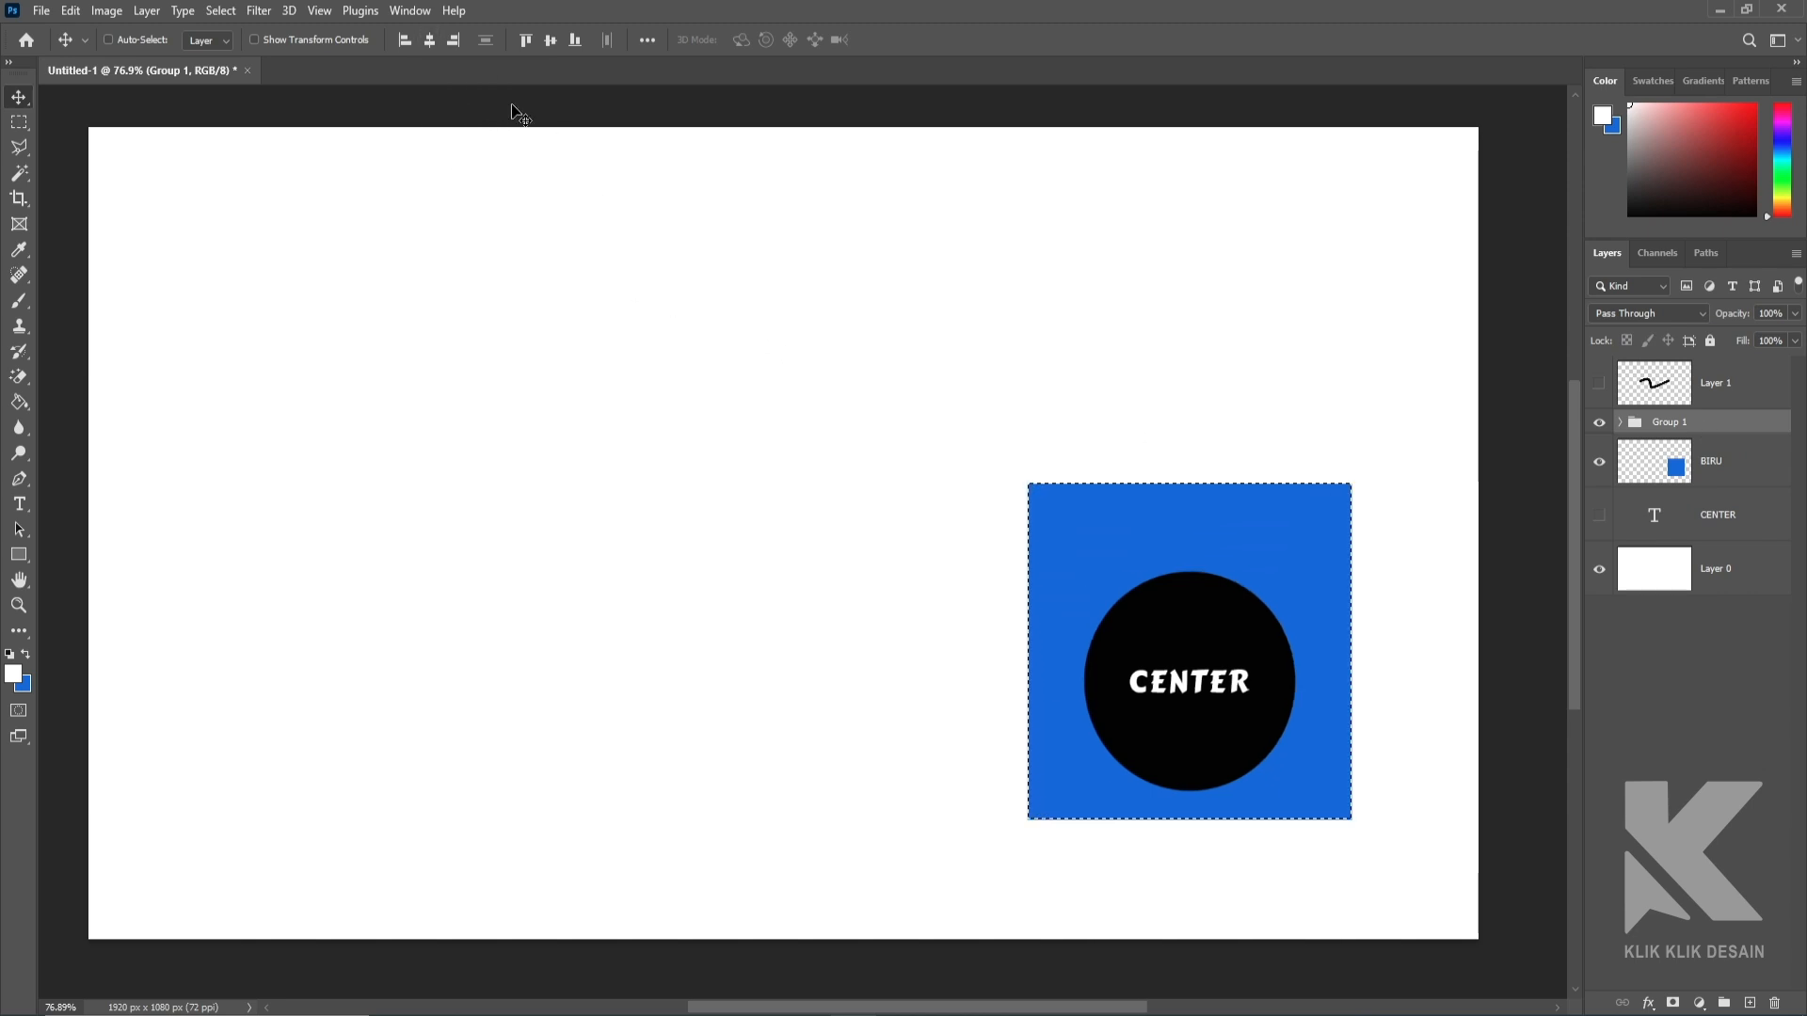
left_click(551, 41)
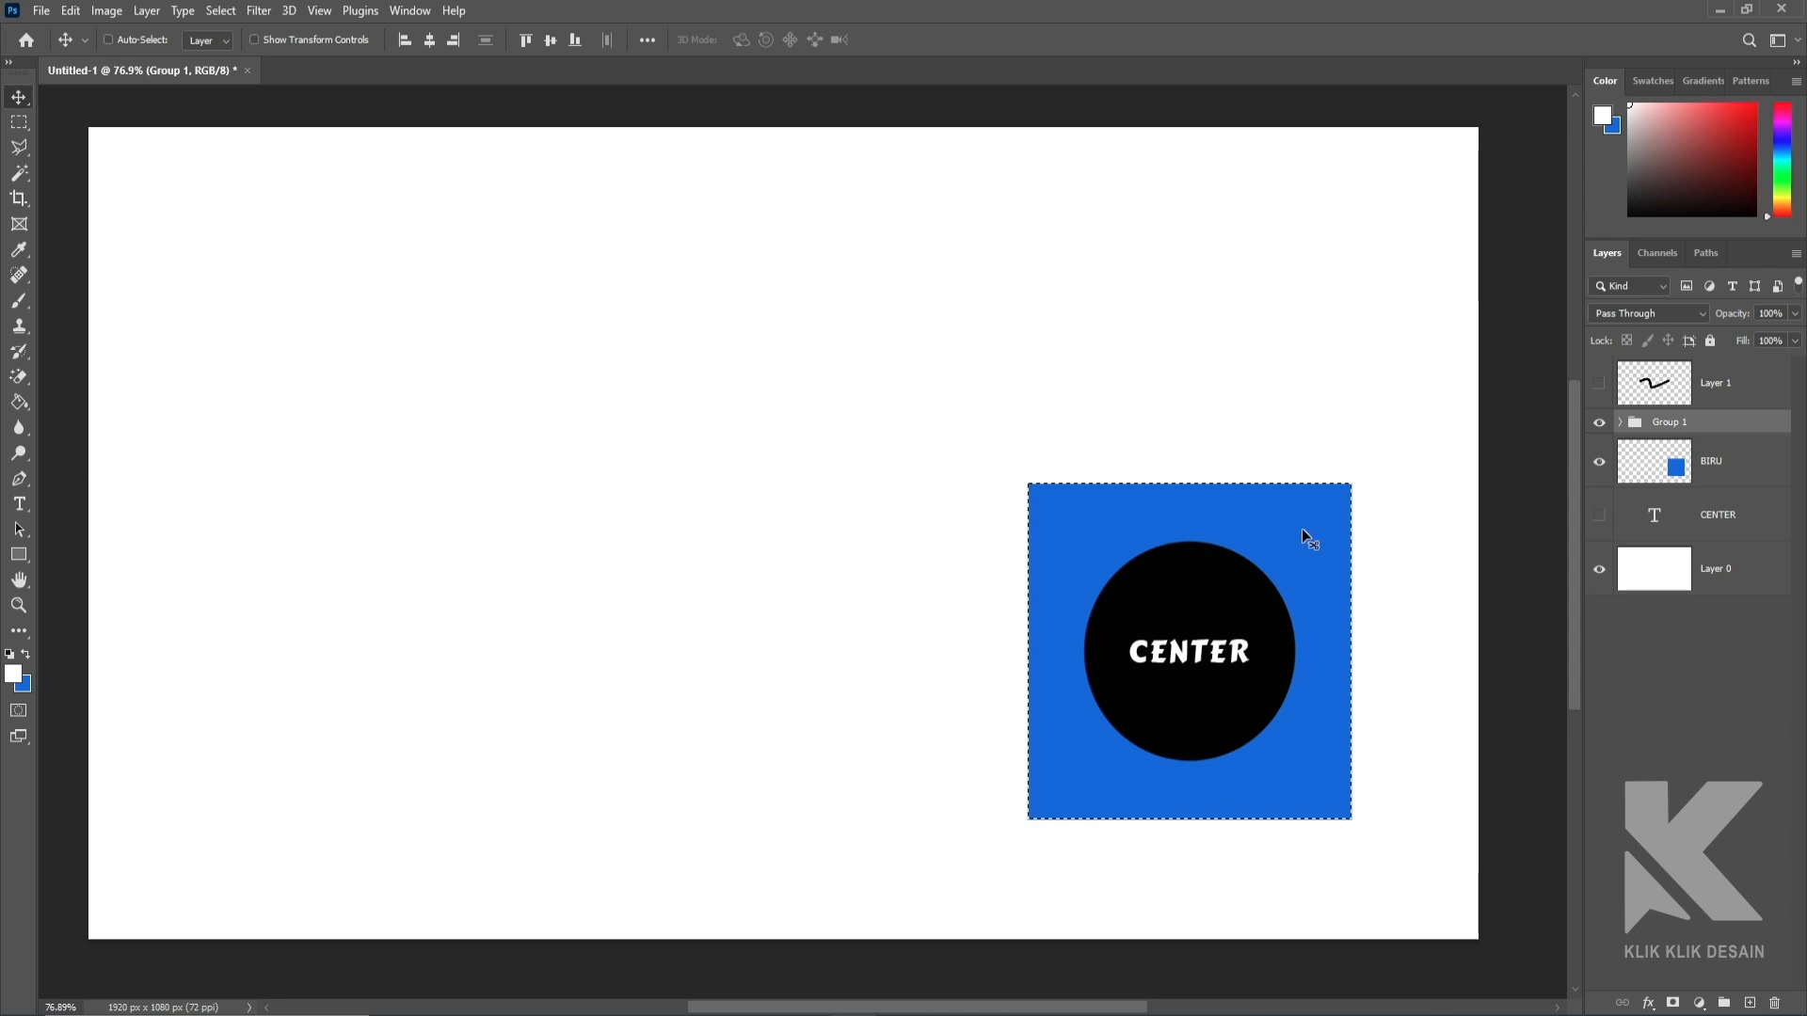
key("ctrl+d")
Step: Select BIRU together with Group 1 and move both near the middle of the canvas
left_click(1758, 466, "ctrl")
left_click_drag(1248, 680, 438, 471)
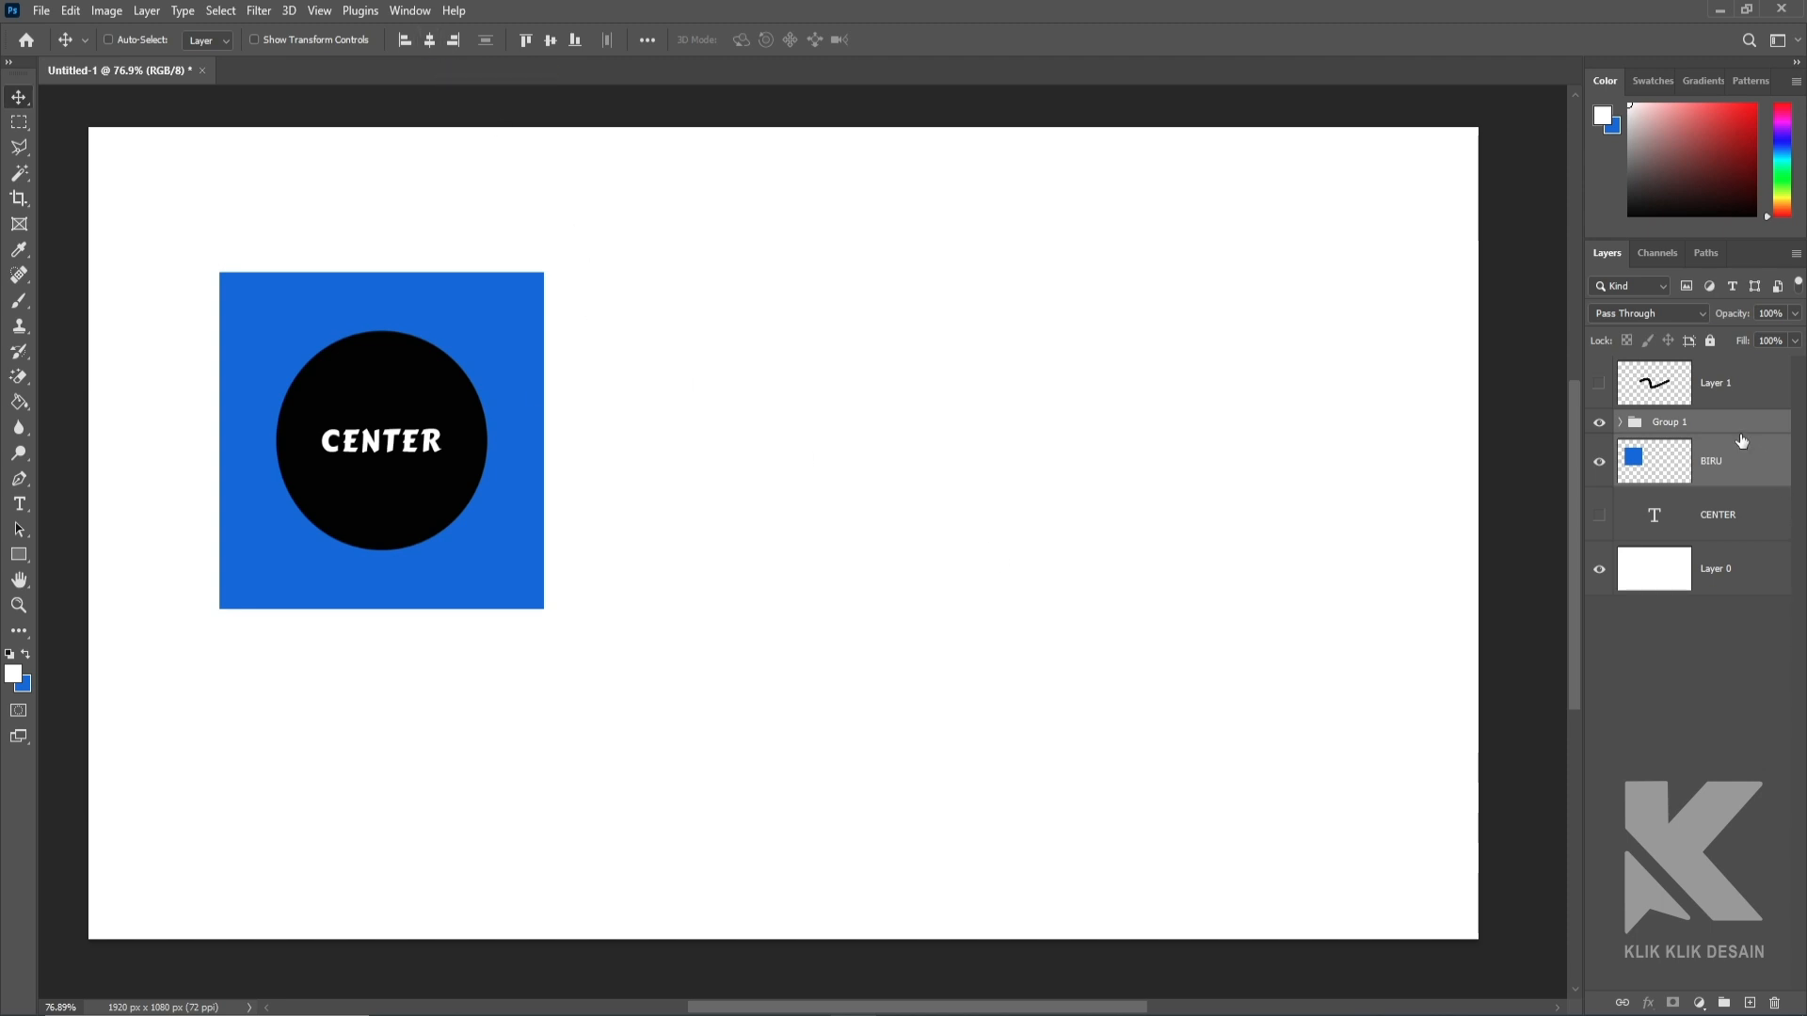
left_click_drag(415, 512, 789, 601)
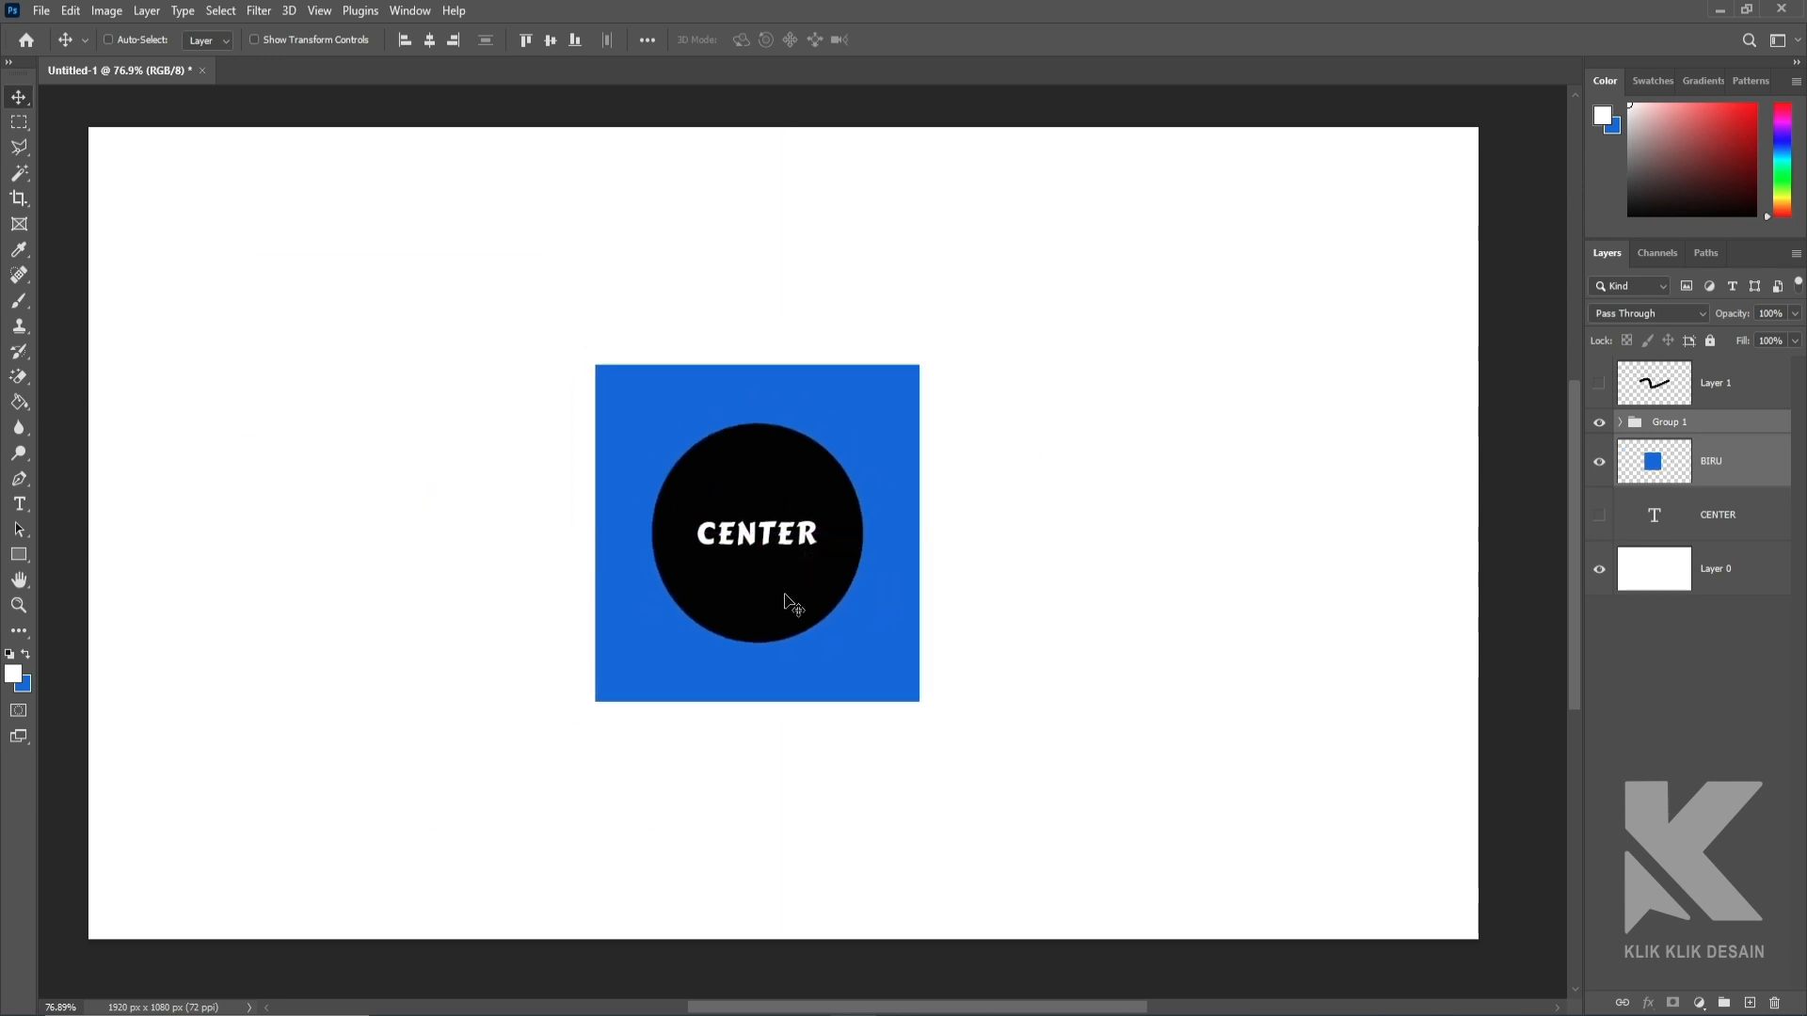
Step: Move the BIRU layer into Group 1, beneath HITAM, and collapse the group
left_click(1621, 424)
left_click(1735, 576)
left_click_drag(1736, 576, 1730, 541)
left_click(1622, 423)
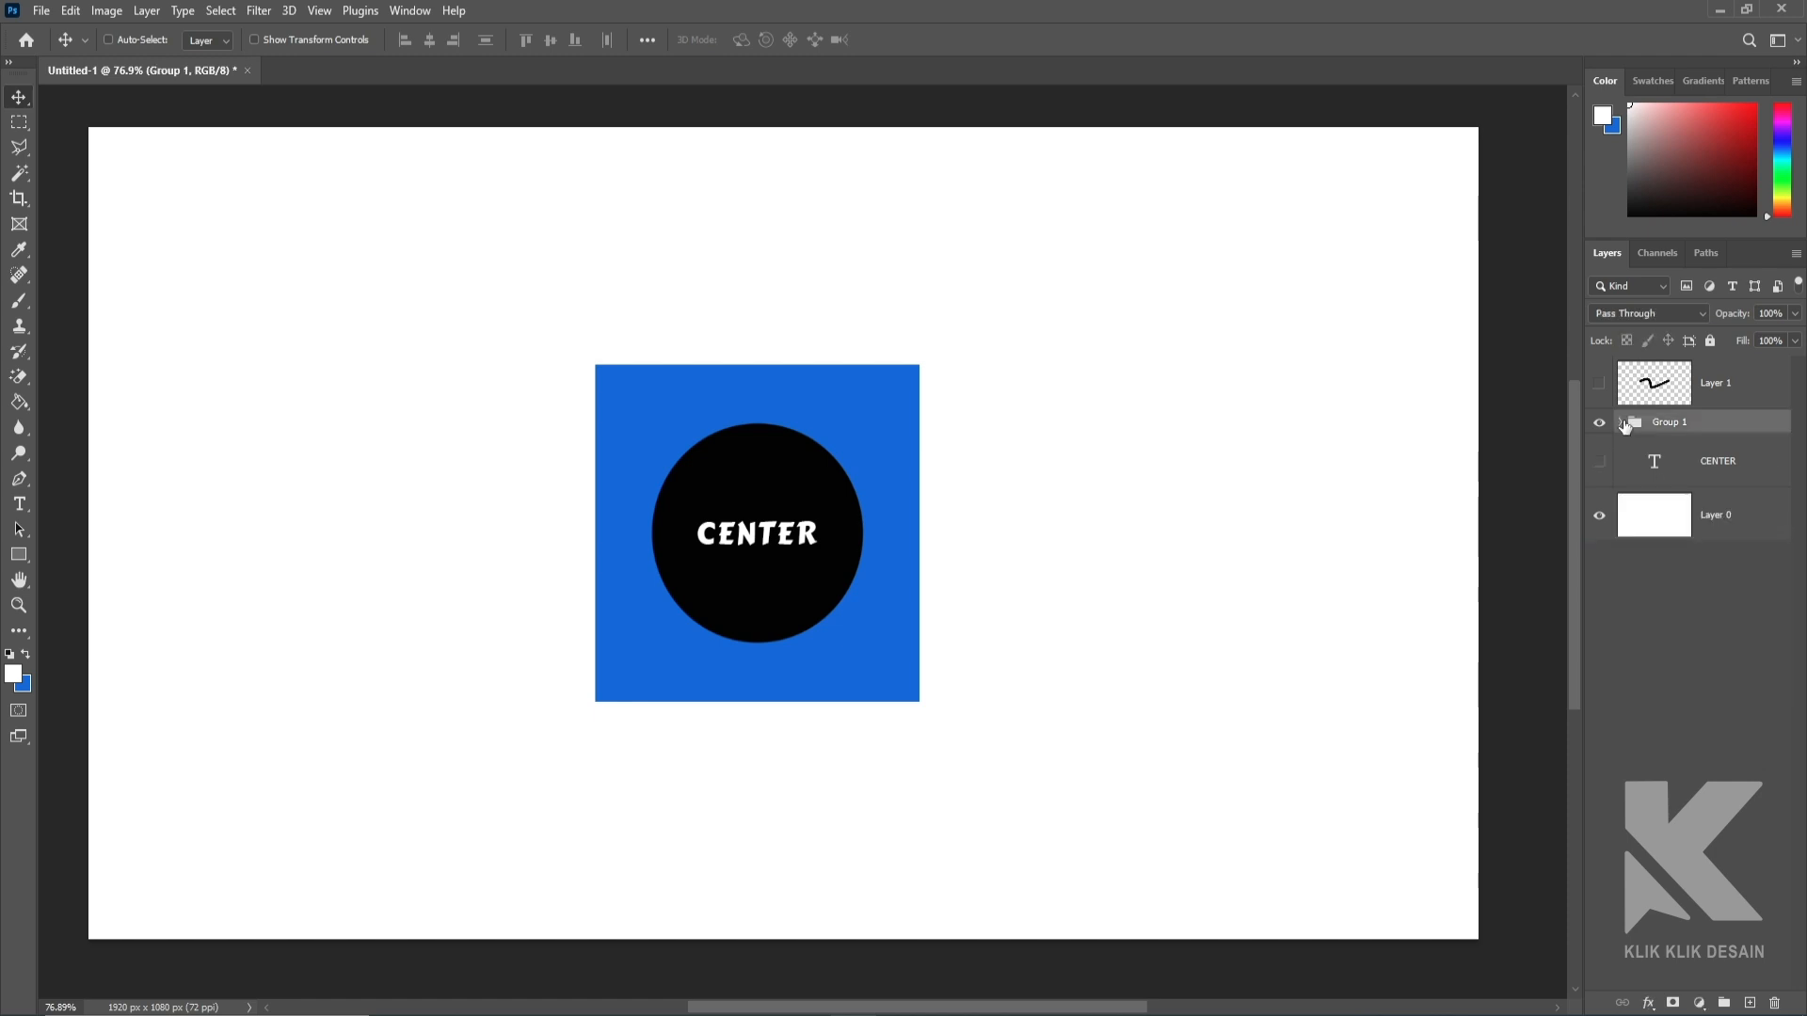
left_click(1623, 424)
left_click(1622, 424)
Step: Select the whole canvas, align Group 1 to its horizontal centre, and deselect
key("ctrl")
key("ctrl+a")
left_click(430, 41)
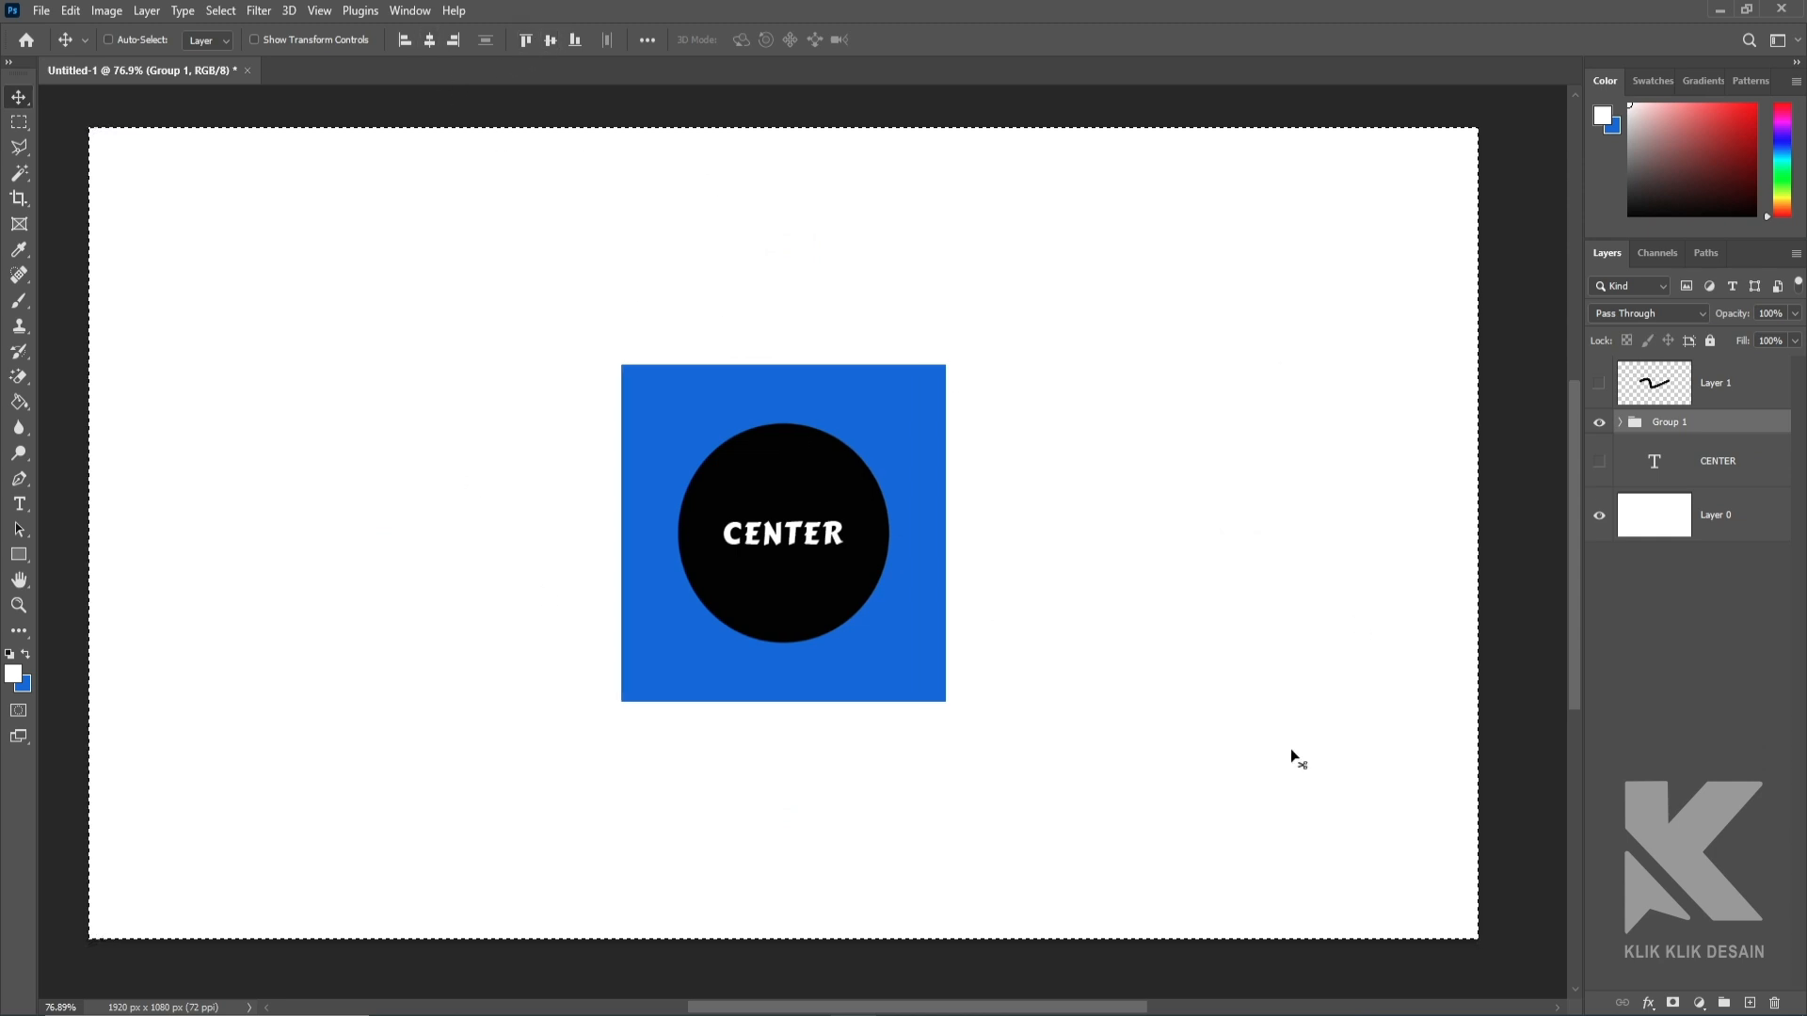
key("ctrl+d")
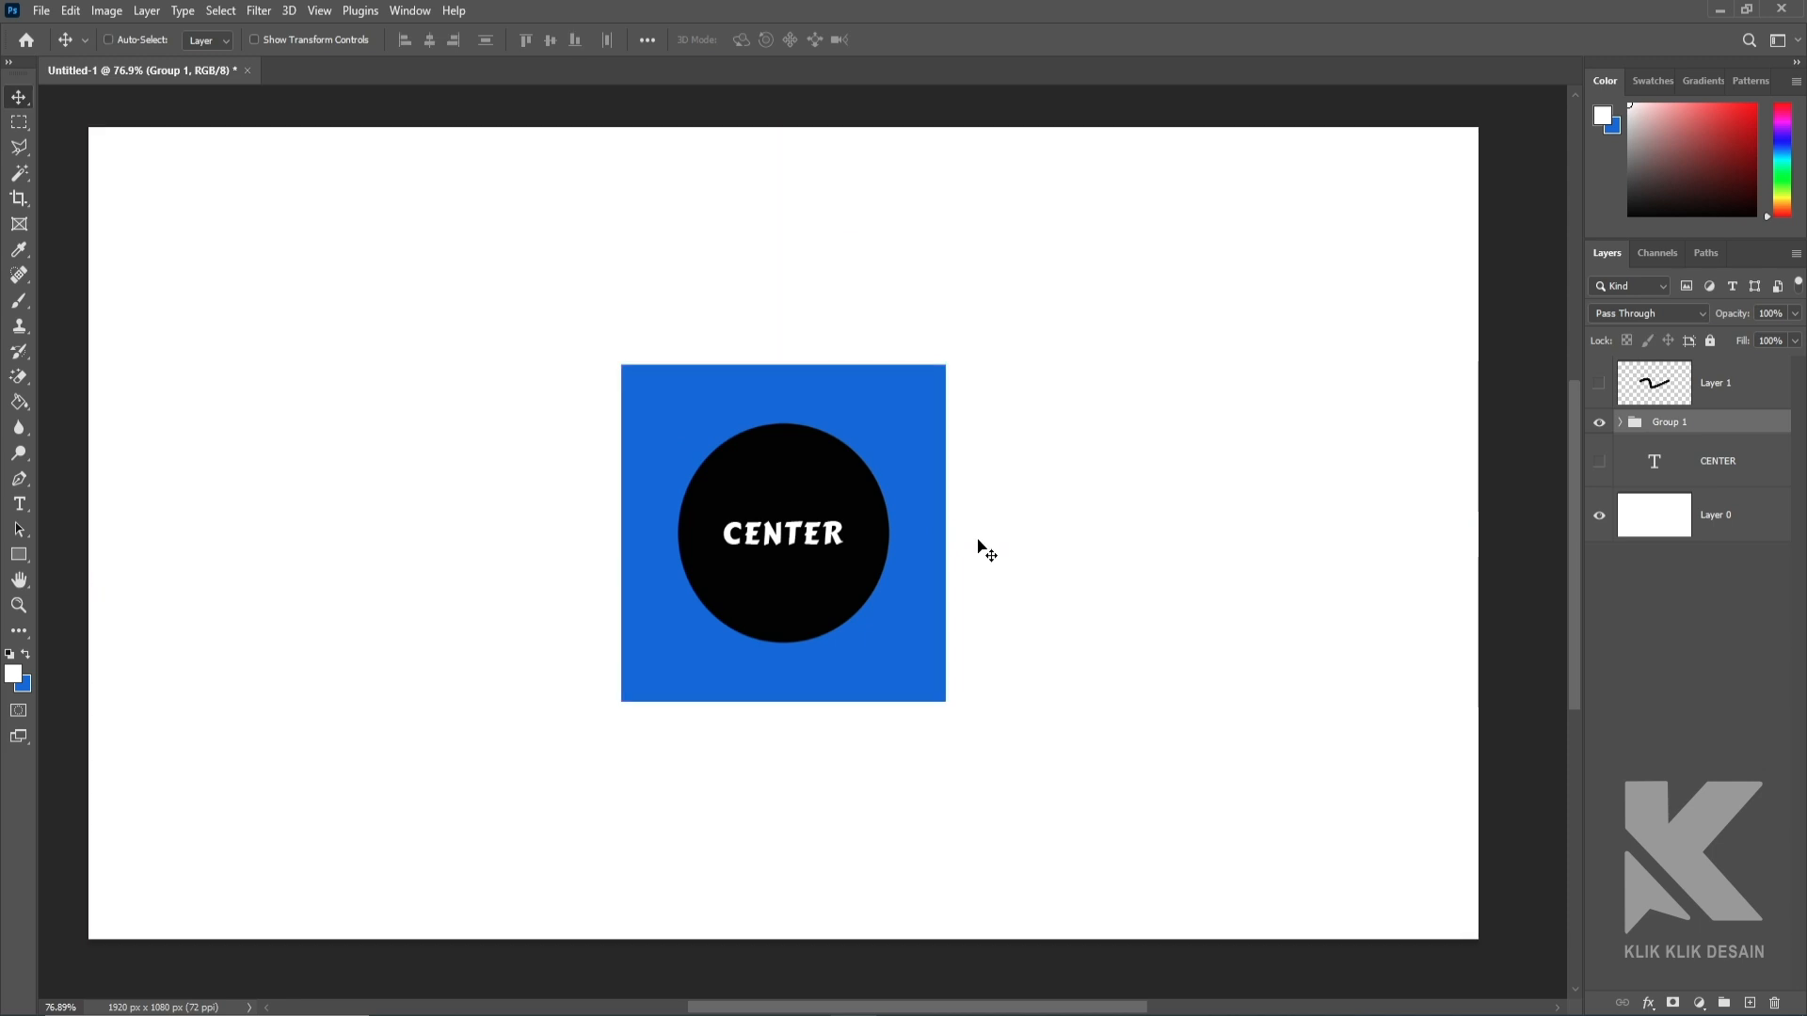